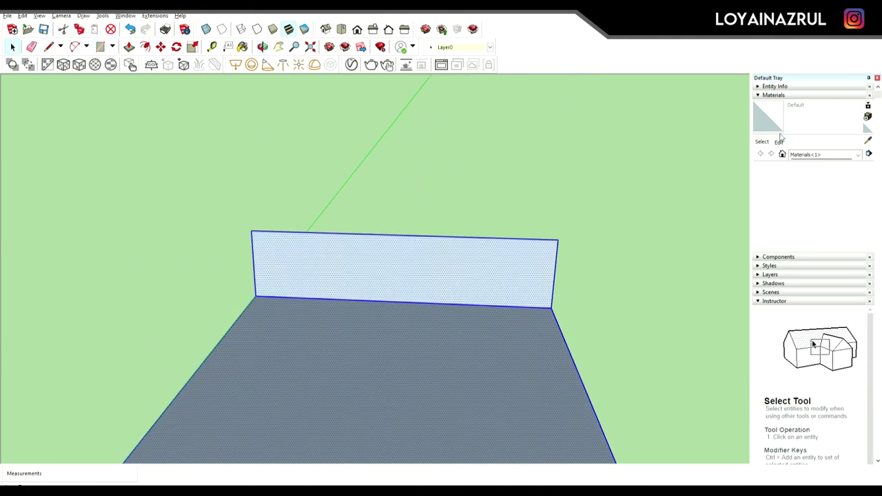
Paint the wall and floor with the white Color M00
scroll(807, 217, down, 3)
click(766, 181)
click(552, 314)
key(space)
mouse_move(551, 315)
middle_down()
mouse_move(445, 325)
mouse_move(348, 357)
middle_up()
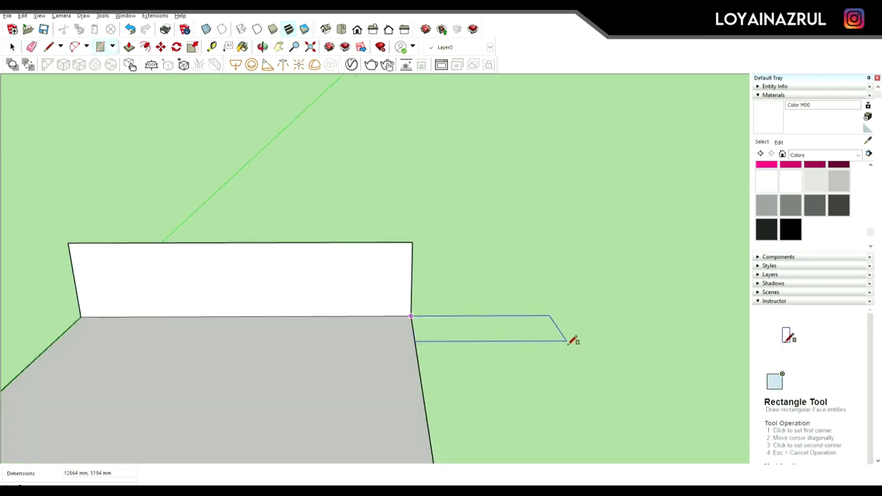
Draw a rectangle beside the wall, extrude it 900 into a slab and move it in front of the wall
click(569, 340)
key(space)
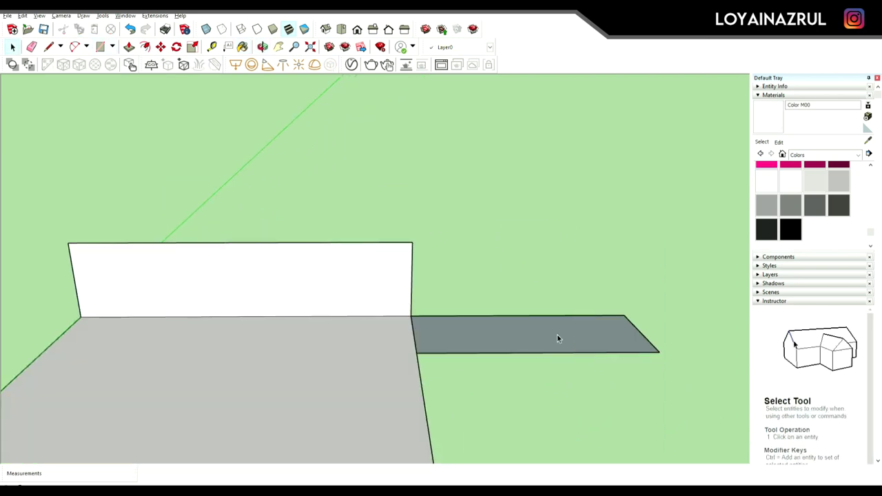
key(p)
click(564, 330)
key(m)
drag(547, 341, 268, 244)
key(space)
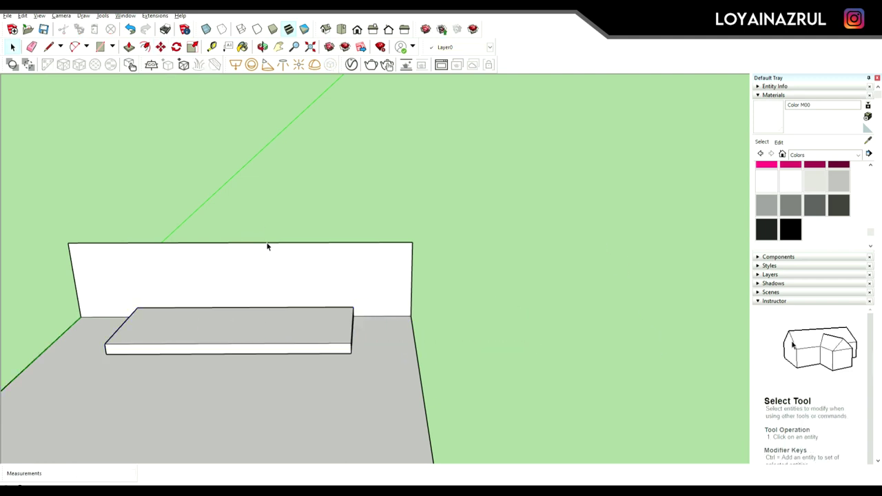
middle_drag(268, 244, 430, 347)
Mark guide lines on the slab with the Tape Measure
key(t)
scroll(165, 315, up, 3)
mouse_move(555, 314)
middle_down()
mouse_move(443, 299)
mouse_move(534, 290)
middle_up()
key(r)
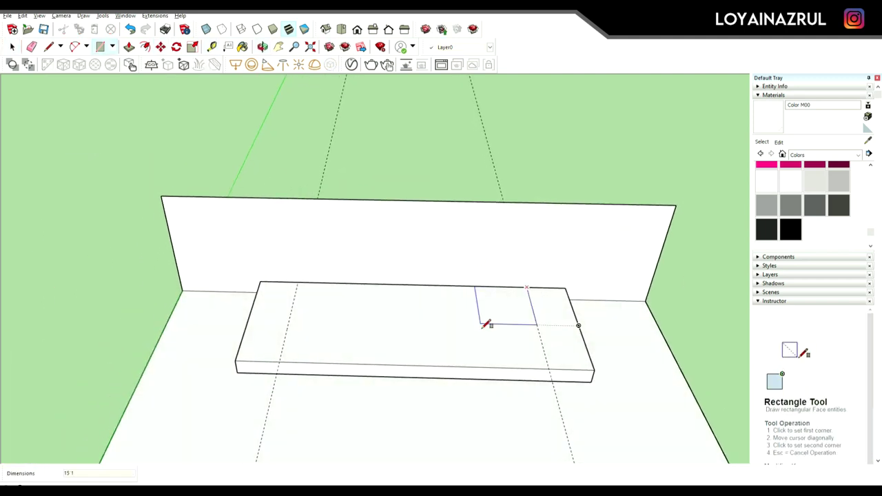
Draw a rectangle on the right part of the slab top and raise it into a block
scroll(486, 324, up, 2)
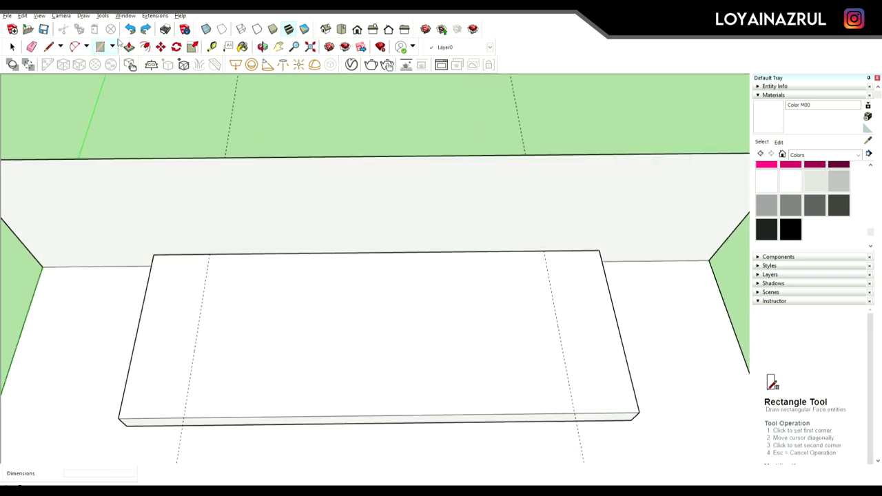
key(r)
middle_drag(492, 204, 491, 293)
click(491, 293)
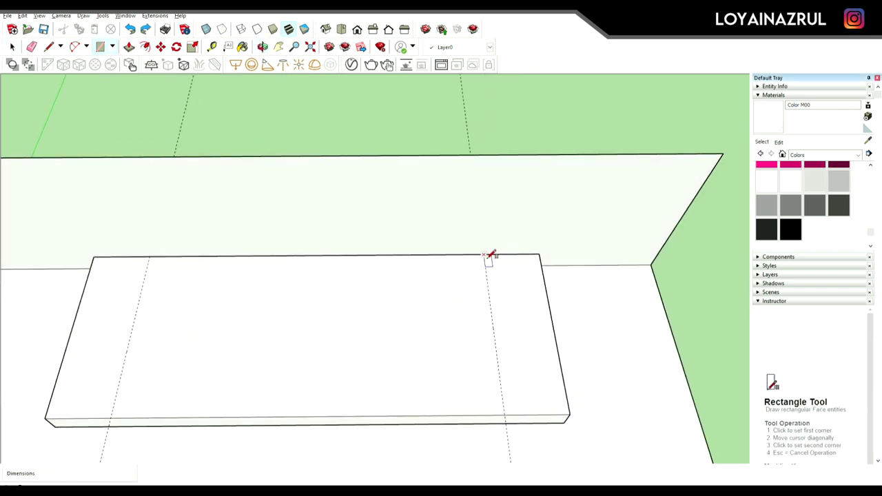
click(408, 298)
scroll(413, 307, up, 2)
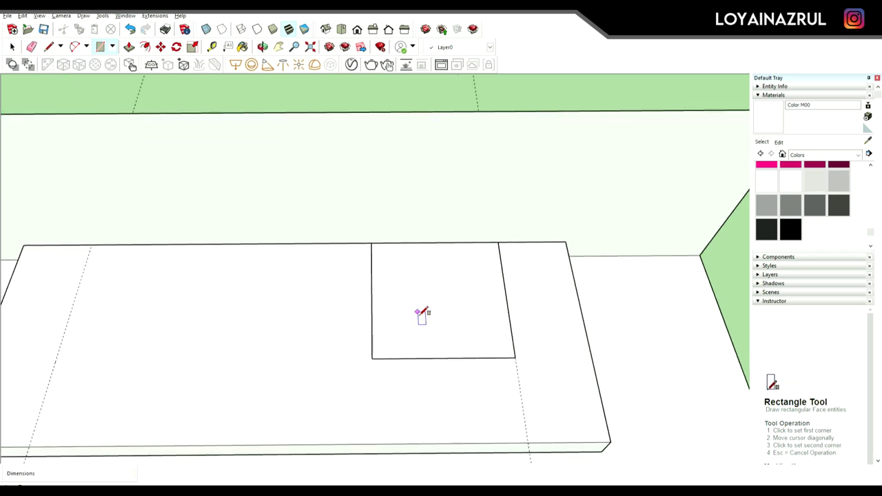
key(p)
drag(441, 310, 441, 301)
Measure 180 mm along the block edge and push away the corner triangle to chamfer it
mouse_move(441, 301)
middle_down()
mouse_move(524, 326)
mouse_move(376, 346)
mouse_move(366, 378)
middle_up()
scroll(376, 347, up, 2)
key(t)
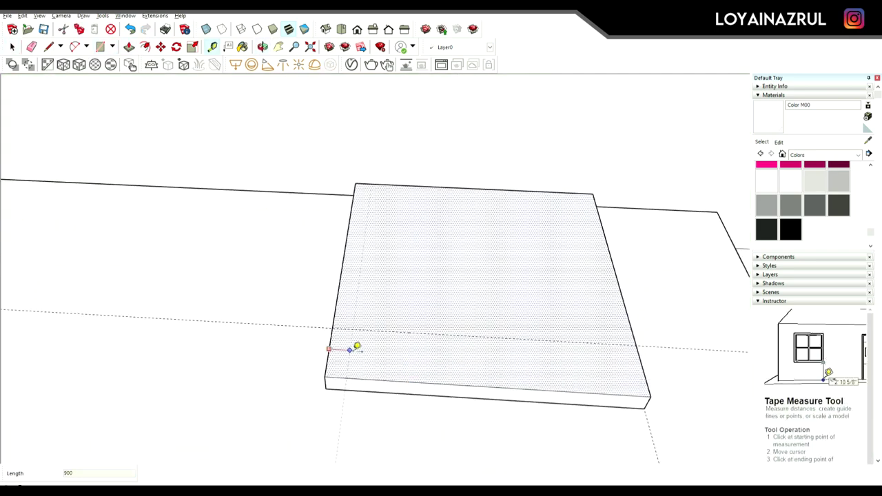
click(343, 339)
key(p)
drag(350, 350, 351, 366)
key(space)
mouse_move(433, 321)
middle_down()
mouse_move(510, 318)
mouse_move(461, 304)
mouse_move(522, 340)
mouse_move(510, 300)
middle_up()
key(r)
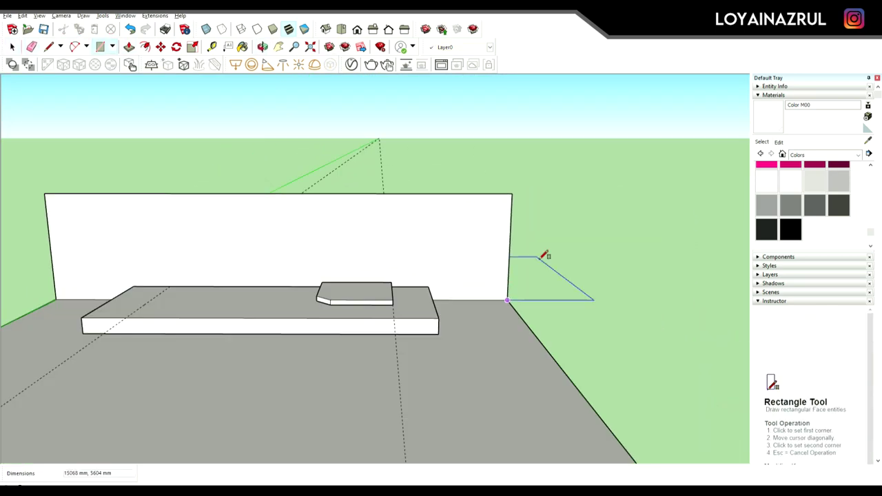
Draw an upright rectangle beside the wall, extrude it thin and move it onto the platform
click(660, 231)
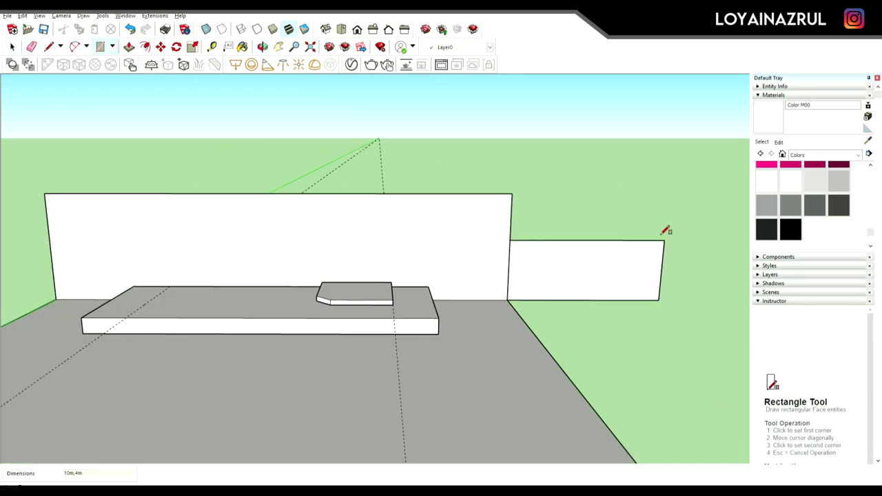
key(p)
middle_drag(659, 231, 597, 315)
key(space)
click(587, 319)
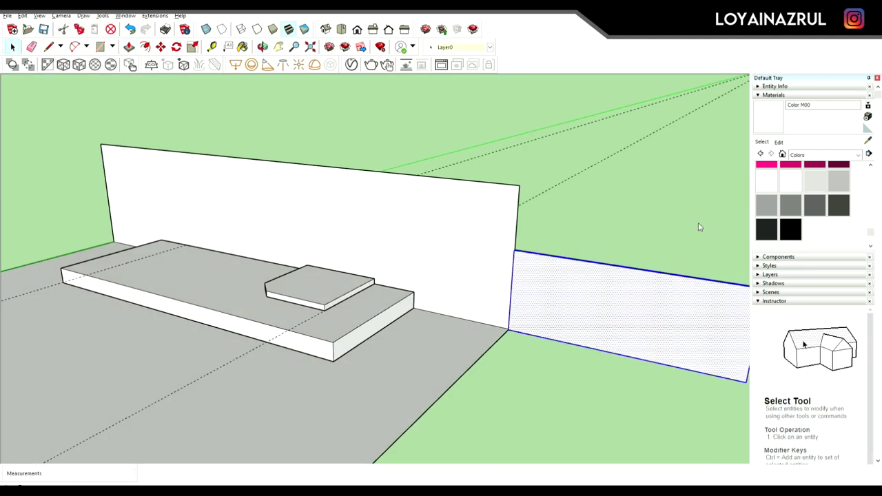
key(m)
click(585, 345)
scroll(289, 268, up, 3)
click(293, 286)
scroll(289, 282, up, 2)
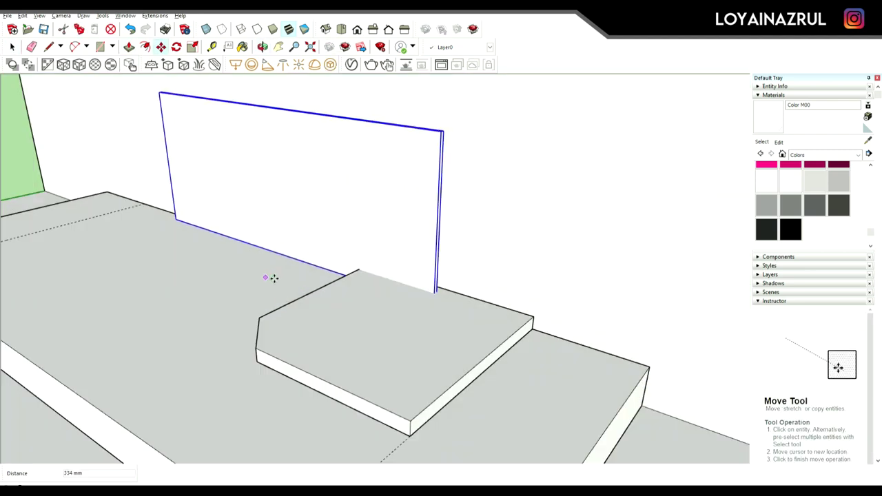
Inspect and adjust the panel's placement in front of the back wall from several angles
middle_drag(328, 305, 343, 360)
key(q)
mouse_move(167, 340)
middle_down()
mouse_move(356, 339)
mouse_move(402, 327)
mouse_move(380, 401)
mouse_move(423, 344)
mouse_move(404, 338)
middle_up()
mouse_move(362, 398)
middle_down()
mouse_move(437, 335)
mouse_move(379, 342)
middle_up()
scroll(262, 325, up, 2)
scroll(578, 300, up, 5)
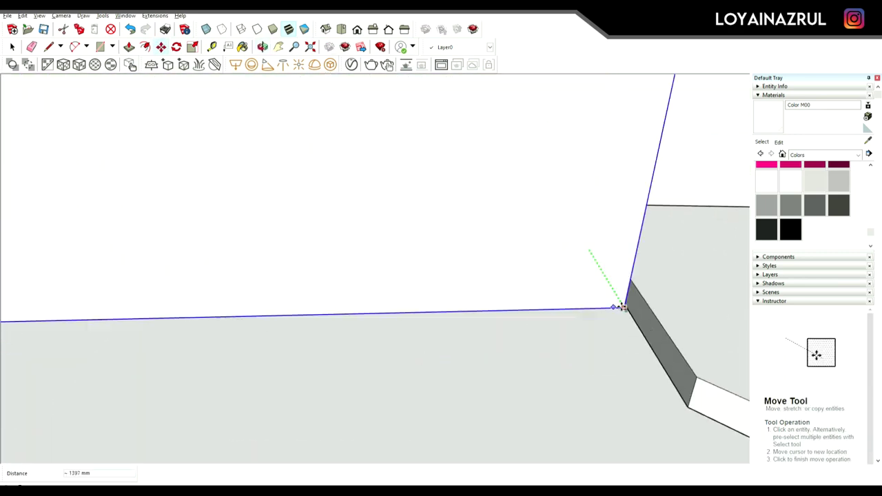
scroll(566, 301, down, 10)
key(space)
middle_drag(553, 302, 367, 316)
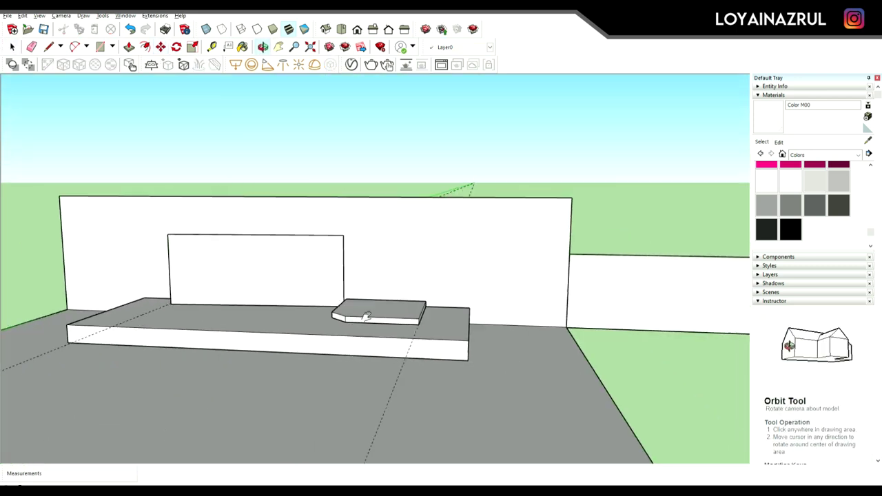
key(space)
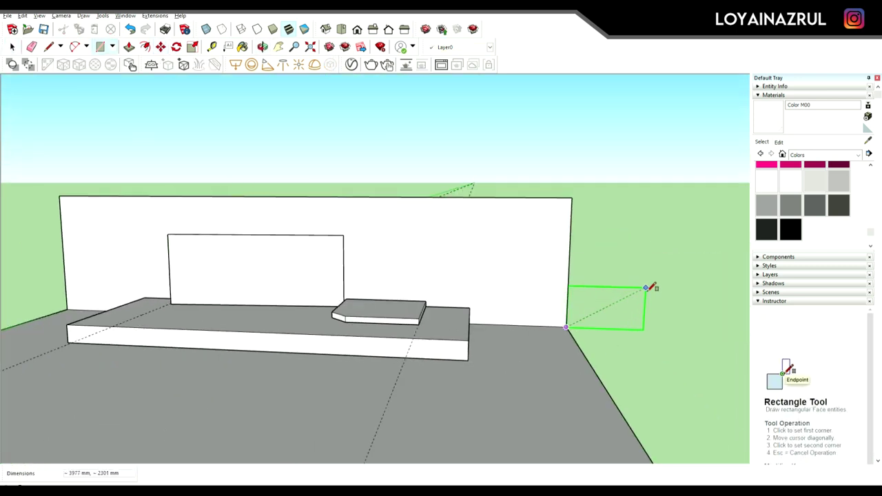
Draw a rectangle beside the wall and rotate it about its corner to an angle
click(647, 288)
key(space)
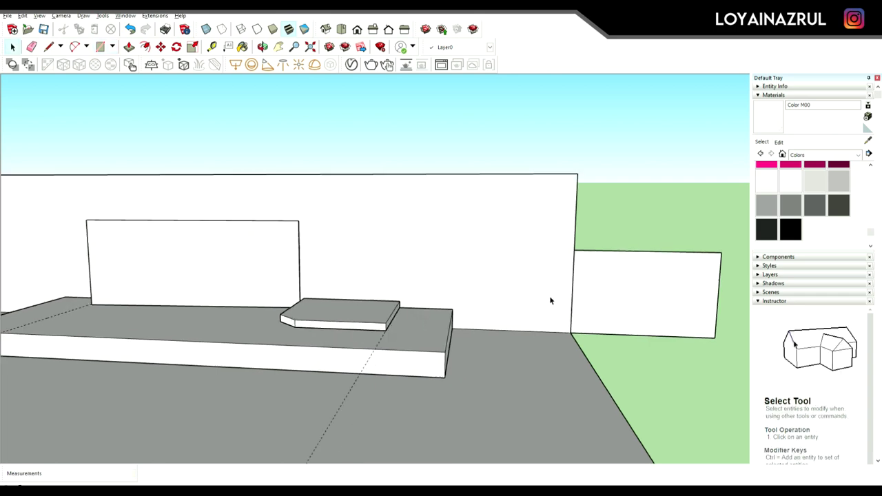
middle_drag(549, 295, 520, 328)
key(p)
key(space)
click(591, 344)
key(q)
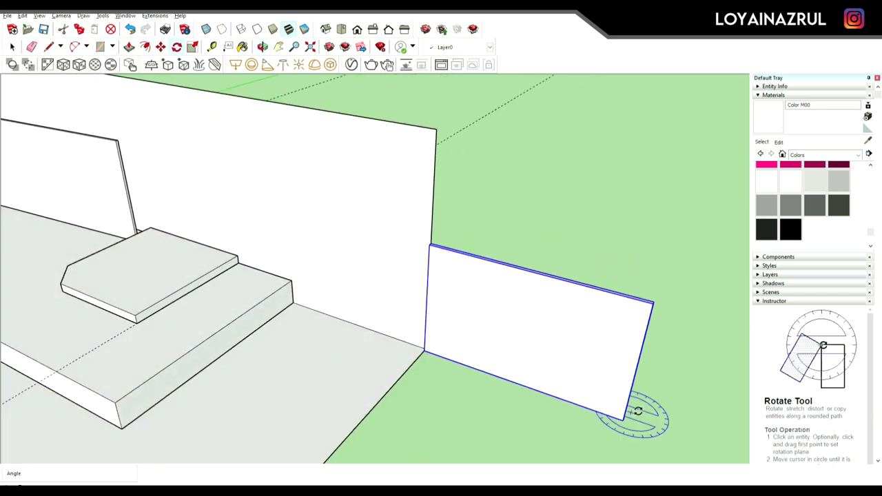
click(536, 311)
click(586, 322)
click(611, 351)
key(space)
Draw a larger offset rectangle over the rotated panel to form a second layer
middle_drag(556, 349, 403, 296)
scroll(483, 315, up, 3)
key(r)
scroll(455, 269, up, 3)
scroll(455, 269, down, 3)
scroll(555, 299, down, 2)
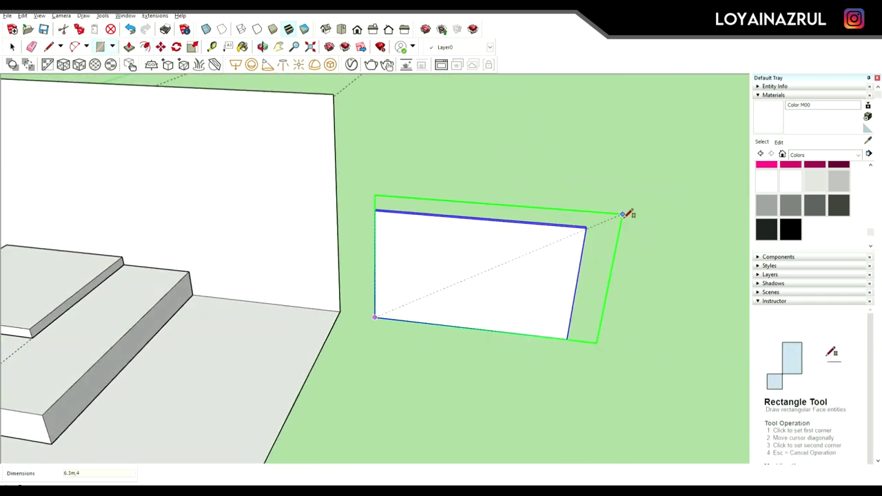
click(624, 214)
mouse_move(628, 213)
middle_down()
mouse_move(559, 321)
mouse_move(442, 268)
middle_up()
key(space)
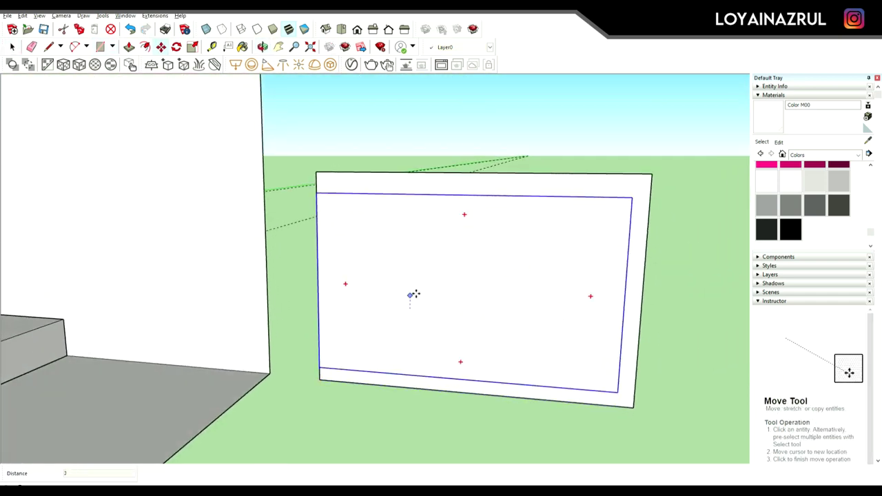
key(space)
scroll(538, 322, up, 2)
mouse_move(539, 322)
middle_down()
mouse_move(527, 252)
mouse_move(487, 282)
mouse_move(449, 370)
middle_up()
Extrude the two-layer panel to give it thickness
key(p)
click(494, 291)
key(m)
middle_drag(349, 360, 528, 386)
scroll(548, 319, up, 2)
key(space)
middle_drag(467, 346, 493, 410)
Rotate the panel and move it onto the raised clipped block
key(q)
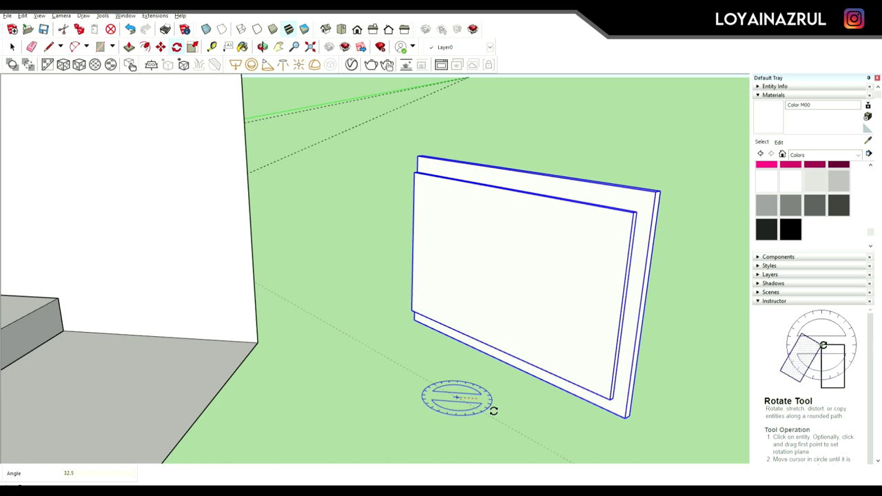
key(m)
scroll(383, 335, down, 1)
middle_drag(498, 323, 572, 418)
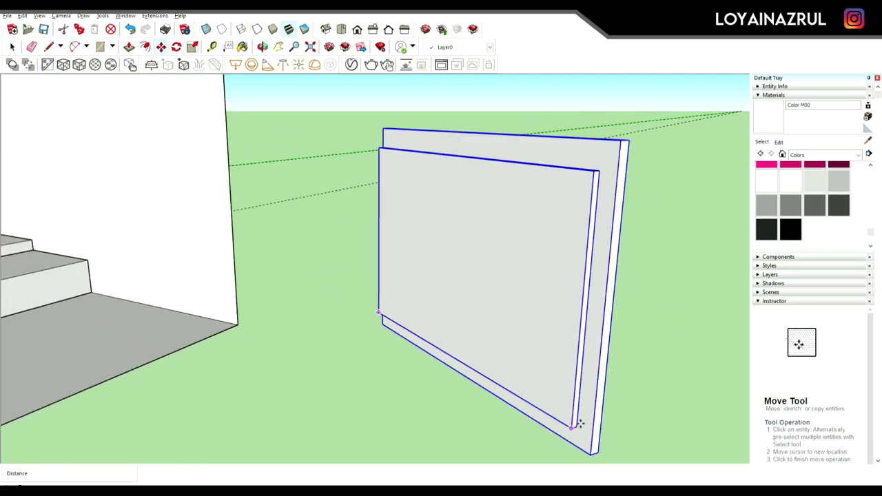
click(584, 425)
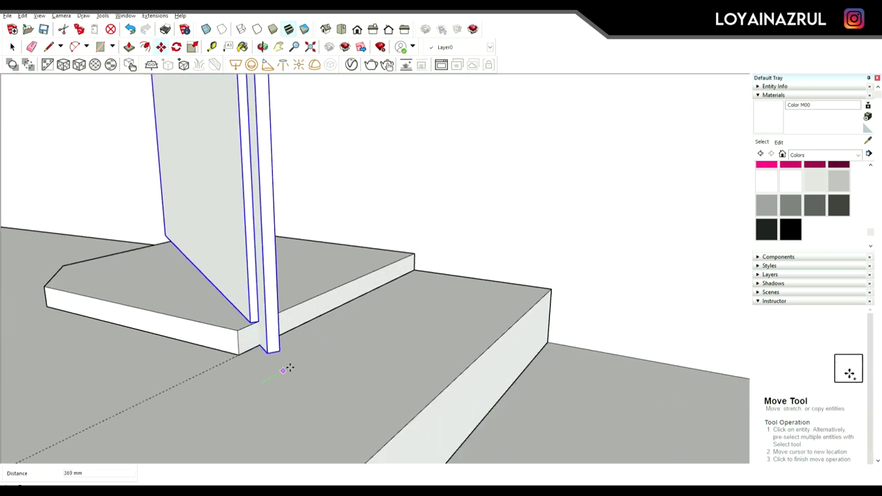
scroll(290, 367, down, 3)
middle_drag(465, 295, 502, 370)
Undo the last change and reposition the standing panel behind the block
key(ctrl+z)
key(e)
mouse_move(227, 315)
middle_down()
mouse_move(413, 302)
mouse_move(453, 341)
middle_up()
key(space)
click(459, 341)
key(m)
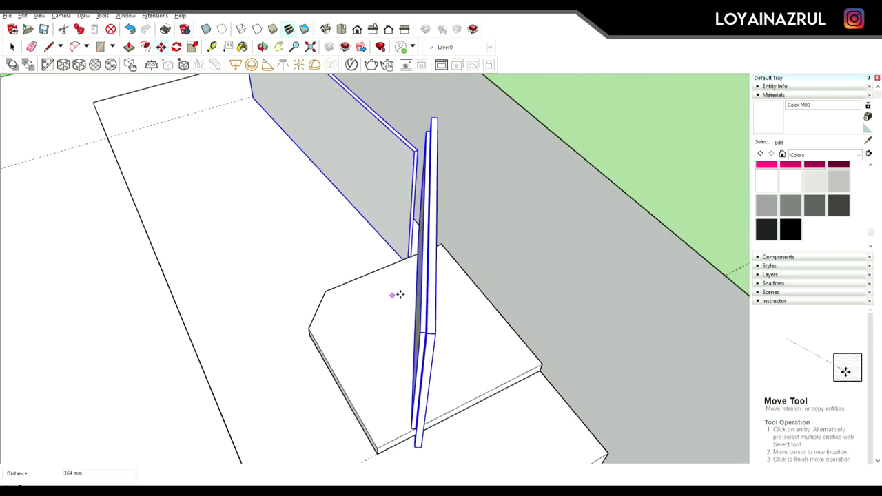
scroll(448, 153, up, 3)
key(space)
scroll(449, 153, down, 4)
middle_drag(355, 273, 457, 271)
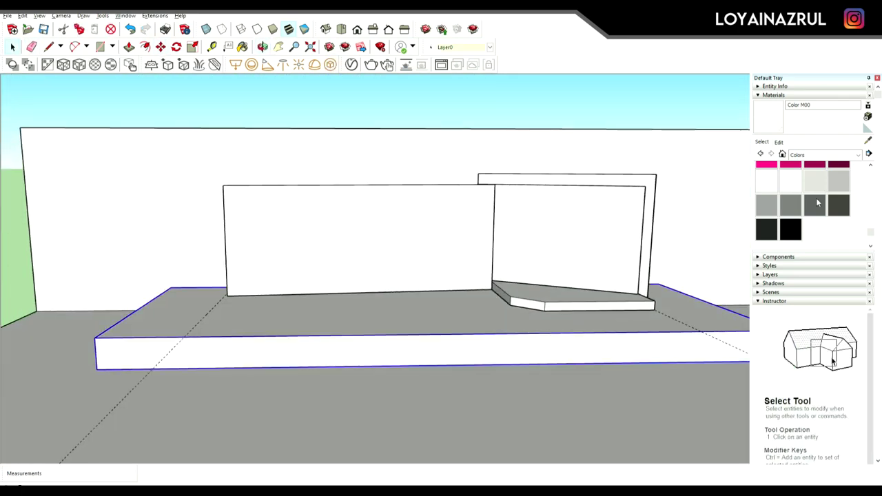
Paint the platform dark grey with Color M07 and switch to the Front view
click(816, 202)
middle_drag(431, 347, 508, 330)
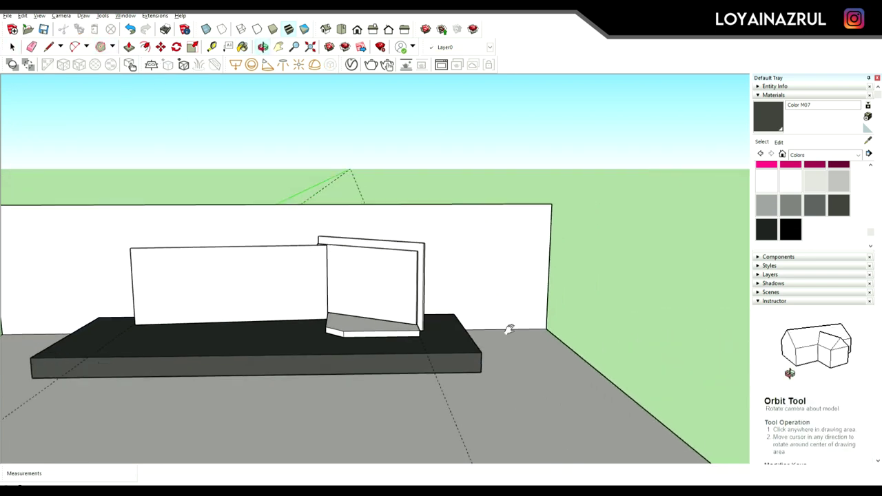
key(f)
key(shift+p)
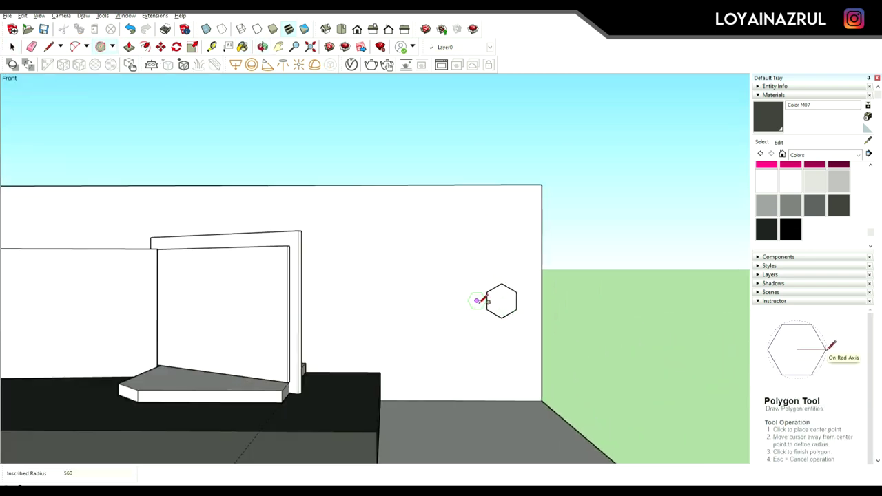
Push/Pull the first flat hexagon into a 50 mm thick tile
key(m)
scroll(480, 301, up, 3)
key(space)
scroll(434, 347, down, 4)
mouse_move(309, 299)
middle_down()
mouse_move(510, 330)
mouse_move(473, 309)
mouse_move(379, 359)
middle_up()
key(space)
scroll(487, 291, up, 3)
scroll(504, 305, up, 1)
key(p)
click(510, 323)
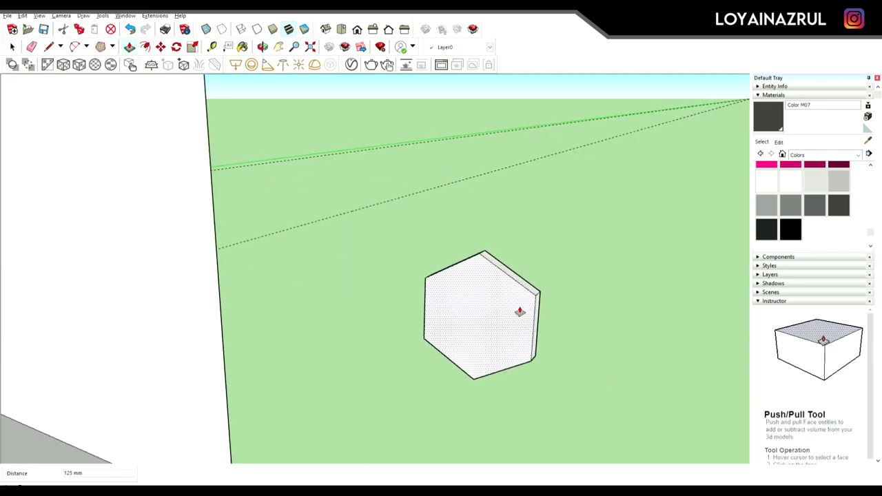
key(space)
In front view, Ctrl-copy the hexagon tile to sit above the original
key(f)
key(m)
scroll(649, 185, up, 2)
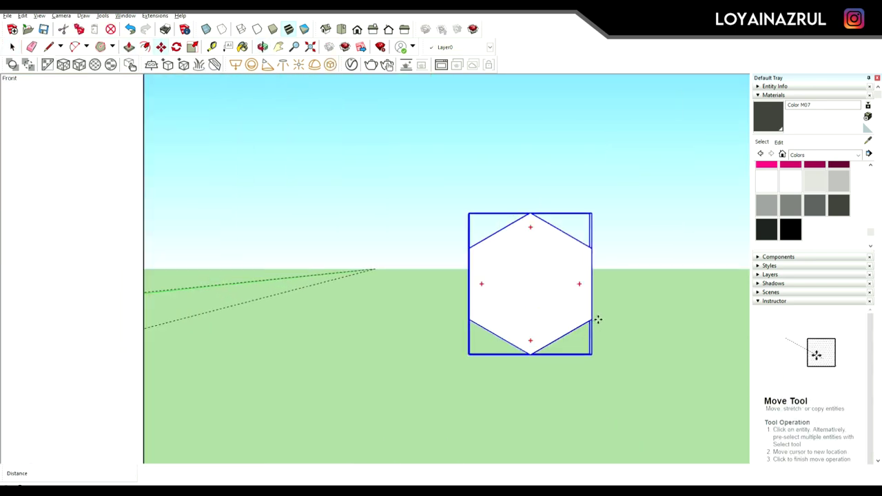
click(591, 319)
key(ctrl)
click(552, 264)
key(space)
Make two more hexagon copies beside the first to grow the honeycomb
scroll(454, 258, up, 1)
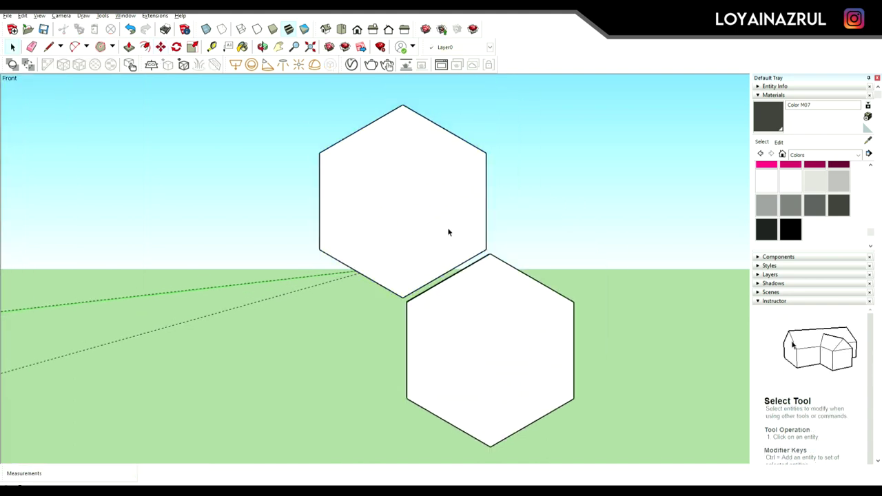
click(580, 394)
scroll(580, 395, down, 1)
click(477, 377)
key(ctrl)
click(552, 255)
key(ctrl)
click(547, 255)
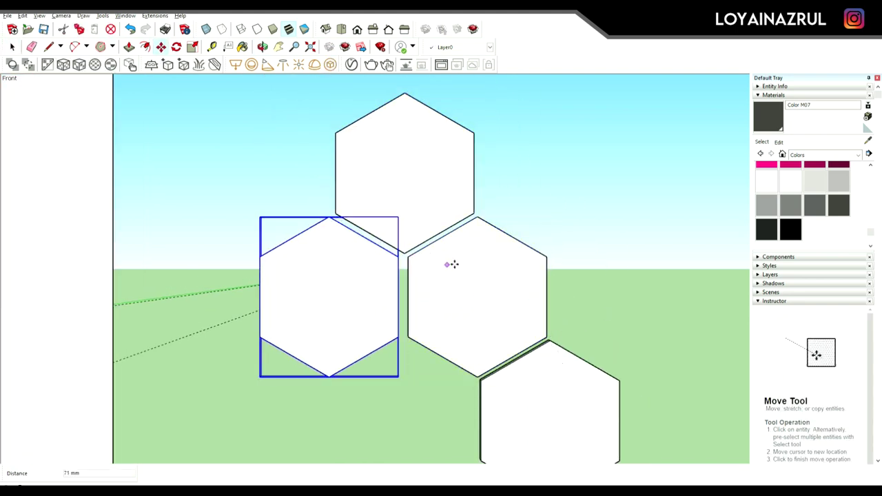
click(586, 299)
key(space)
scroll(526, 291, down, 1)
Extrude a hexagon into a thick prism and start an inner offset on its front face
middle_drag(531, 299, 463, 305)
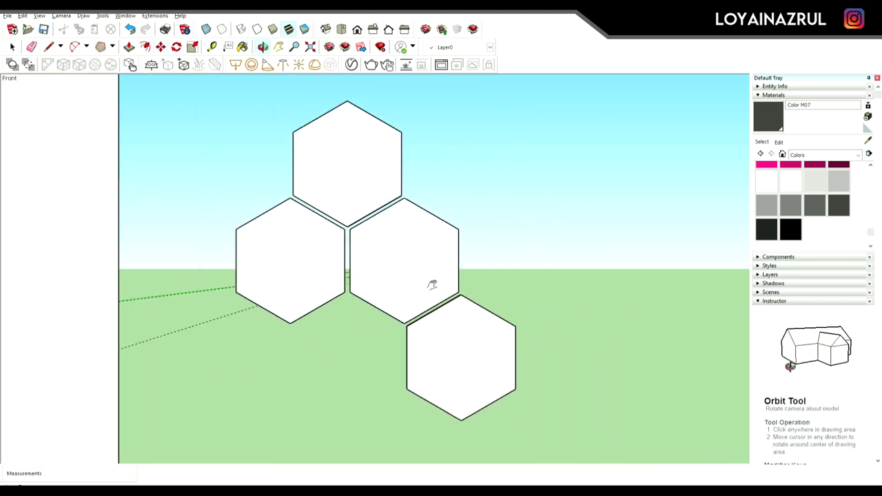
click(521, 286)
middle_drag(521, 286, 380, 374)
key(p)
drag(482, 372, 532, 338)
key(f)
click(524, 292)
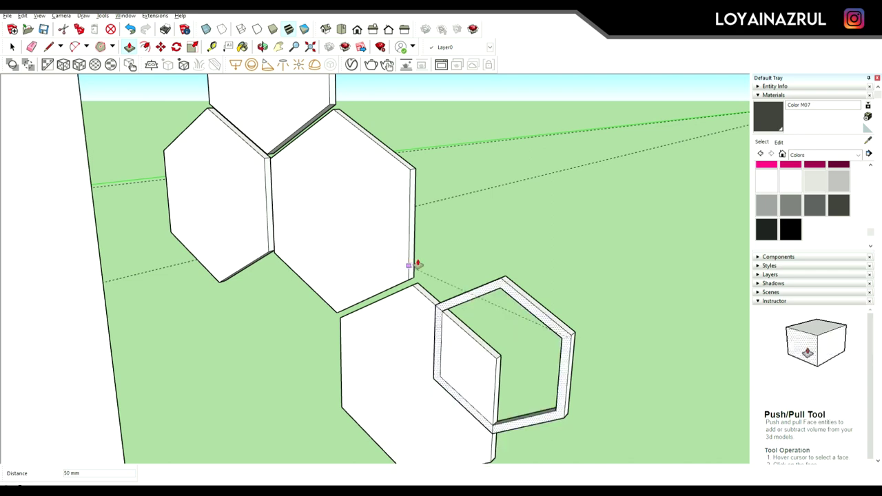
Orbit and zoom around the hexagon cluster to inspect the hollow frames
key(m)
middle_drag(579, 257, 516, 328)
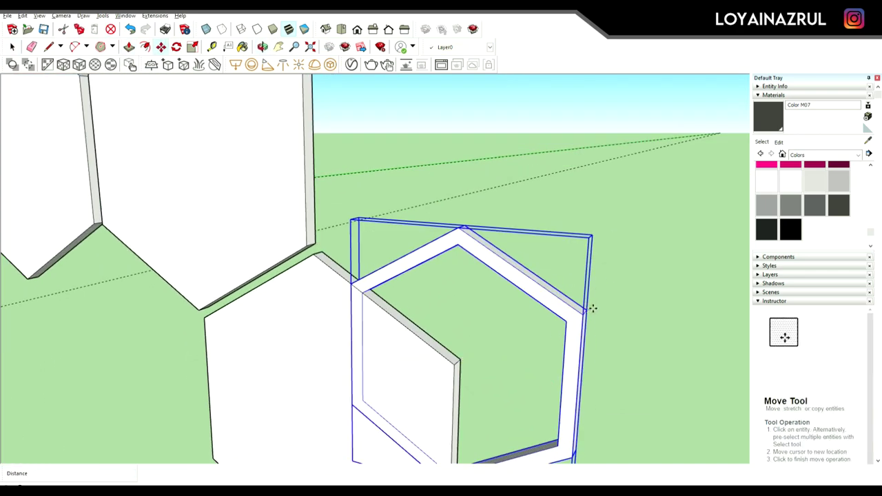
middle_drag(593, 305, 464, 282)
scroll(365, 214, up, 3)
scroll(519, 282, down, 5)
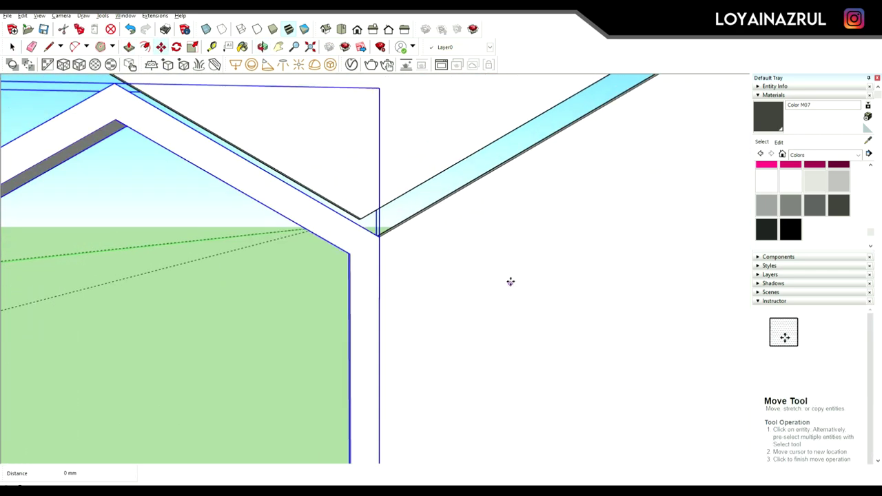
middle_drag(504, 282, 435, 330)
scroll(436, 329, up, 5)
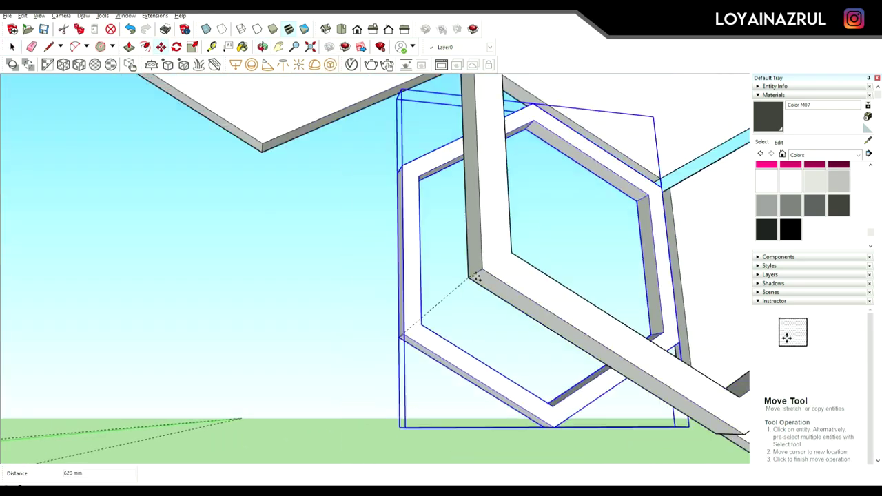
middle_drag(386, 289, 392, 277)
scroll(369, 191, up, 3)
scroll(369, 192, up, 3)
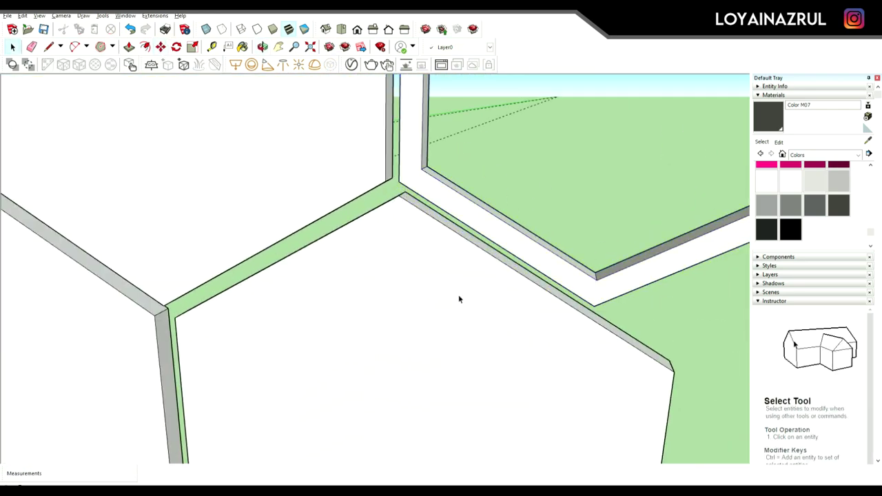
scroll(459, 299, down, 5)
middle_drag(453, 300, 516, 366)
scroll(449, 303, up, 2)
Copy a hollow hexagon ring into the cluster as an additional smaller frame
key(m)
click(439, 345)
key(ctrl)
key(p)
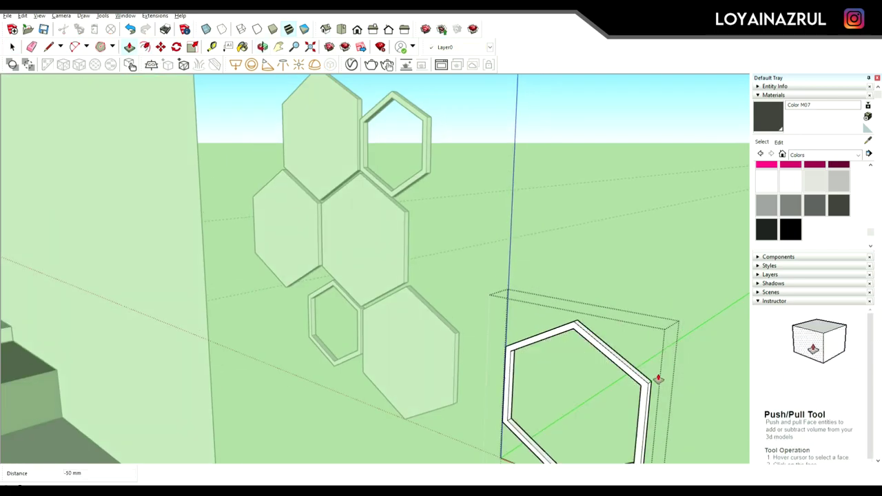
middle_drag(658, 378, 652, 337)
key(m)
scroll(571, 331, up, 5)
click(571, 331)
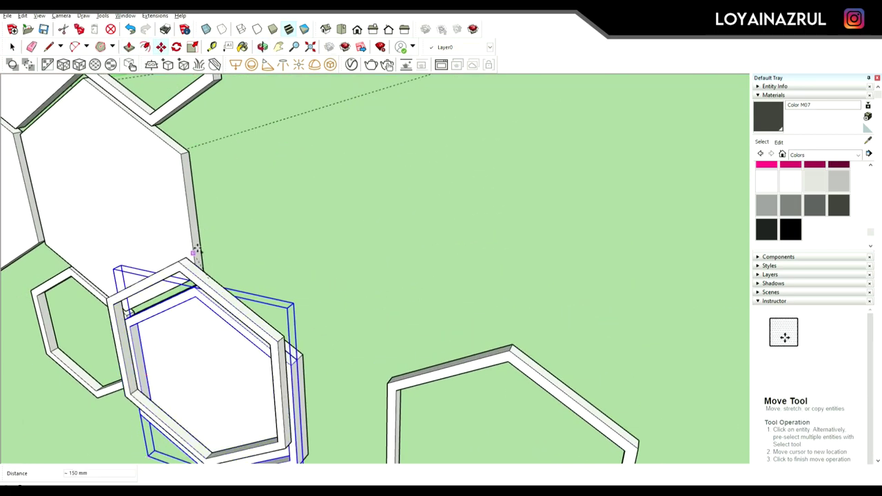
scroll(196, 252, down, 3)
middle_drag(338, 380, 344, 217)
scroll(376, 342, up, 3)
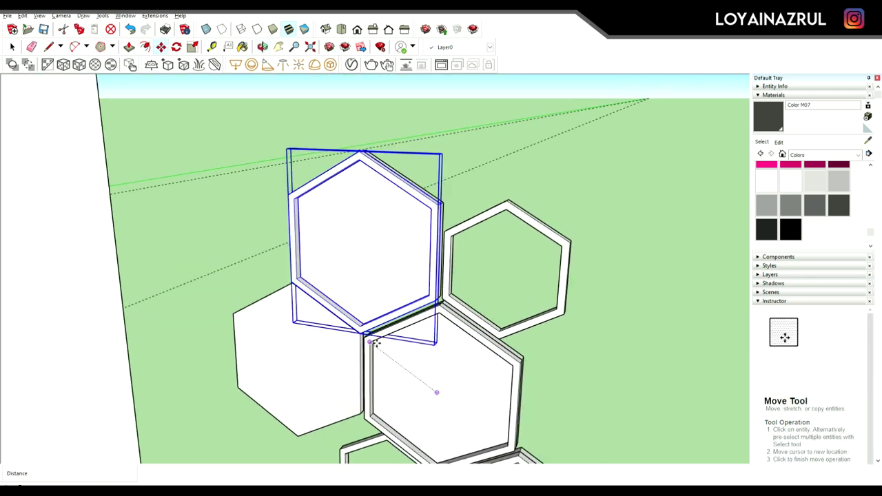
scroll(376, 342, up, 2)
click(200, 350)
key(space)
Draw a rectangle beside the hexagon cluster on the wall
scroll(200, 350, down, 5)
scroll(472, 356, down, 2)
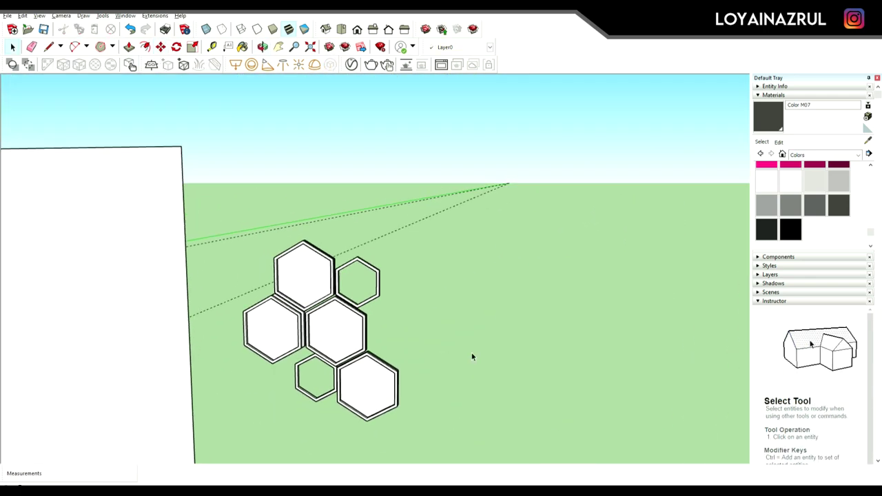
key(r)
middle_drag(275, 436, 373, 343)
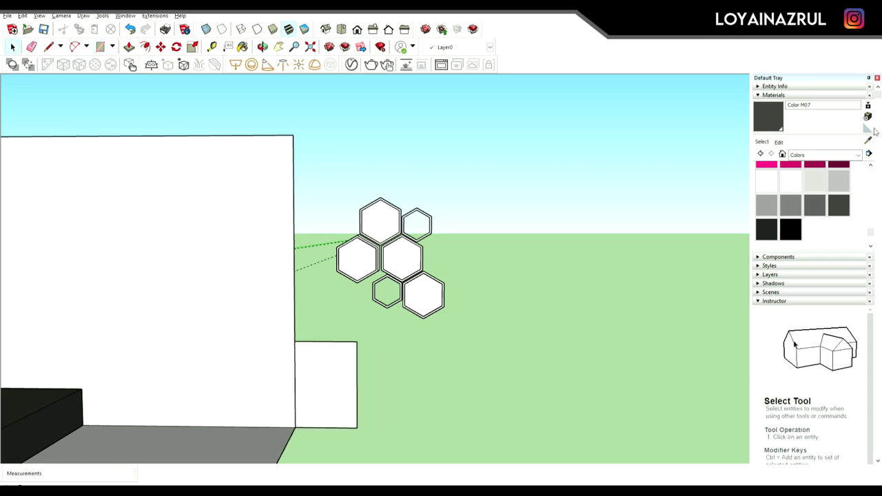
Paint the rectangle black with Color M08 and push it into a thin box
click(346, 374)
key(space)
scroll(396, 344, up, 3)
scroll(407, 343, up, 1)
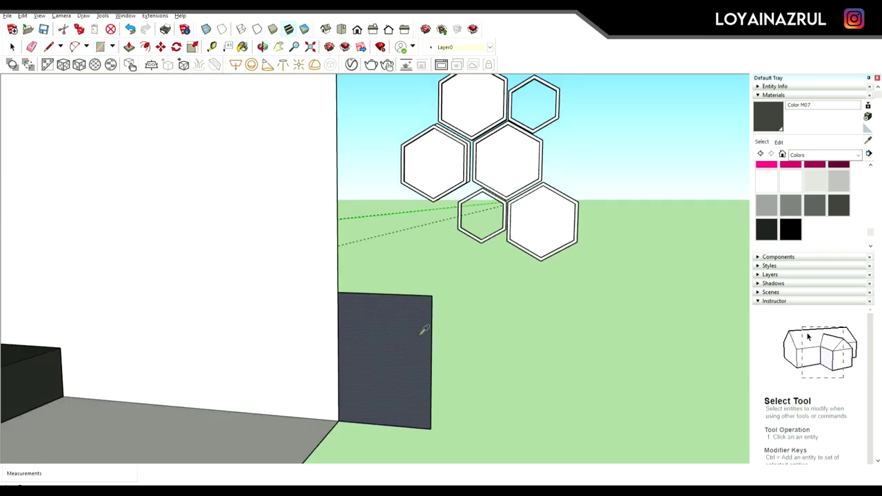
click(790, 226)
click(411, 351)
key(p)
drag(412, 351, 423, 325)
key(space)
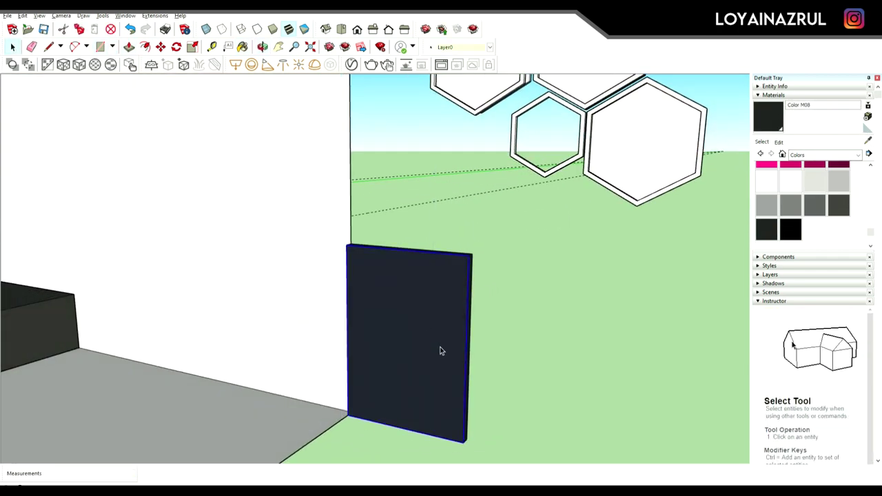
Move the black box behind the hexagon shelves as a backing panel
key(m)
scroll(480, 411, up, 3)
middle_drag(545, 285, 545, 280)
scroll(502, 374, down, 3)
scroll(520, 161, up, 5)
key(m)
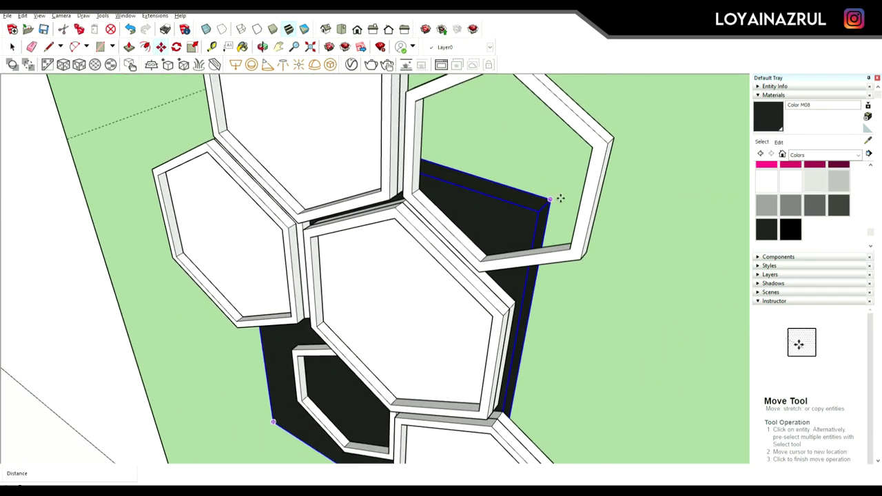
click(601, 216)
key(space)
scroll(506, 298, down, 5)
scroll(507, 297, down, 3)
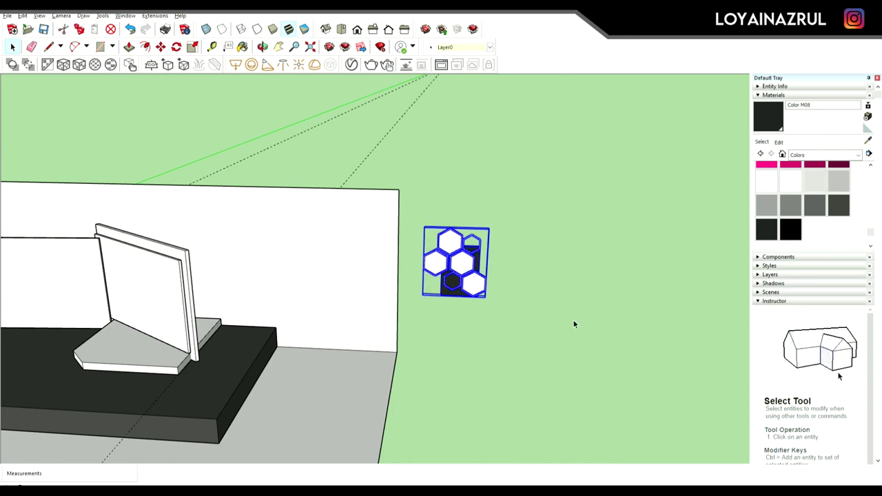
scroll(522, 315, up, 3)
Rotate the shelf group about 25 degrees
key(q)
click(567, 359)
click(586, 351)
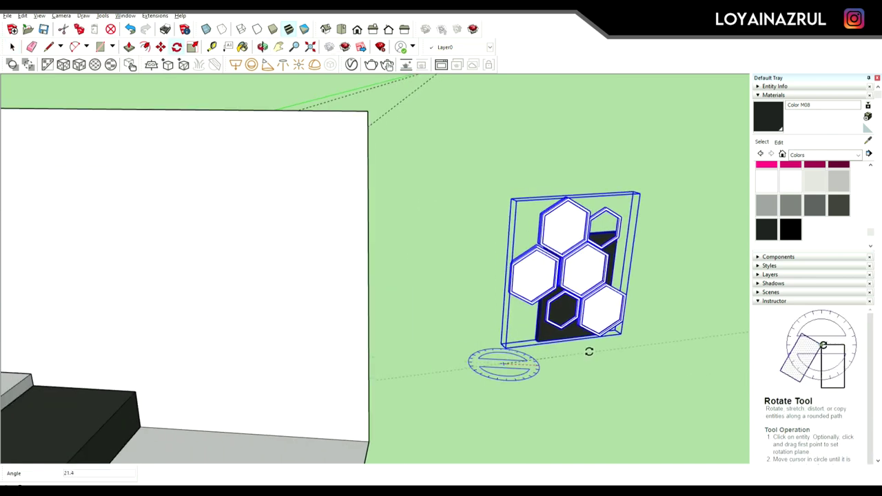
key(space)
Move the shelf group onto the stage using a typed distance of 7
key(m)
scroll(507, 386, up, 3)
click(454, 382)
scroll(455, 382, down, 5)
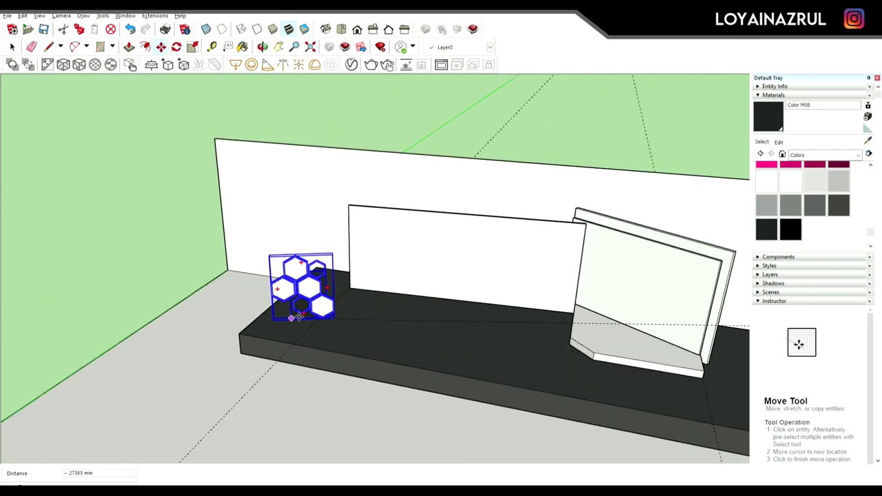
scroll(209, 319, up, 4)
mouse_move(208, 319)
middle_down()
mouse_move(335, 359)
mouse_move(398, 354)
middle_up()
text(7)
key(Return)
key(space)
scroll(281, 310, down, 5)
Copy the hexagon set to the other stage end and delete the stray dark board copy
middle_drag(282, 311, 388, 310)
key(m)
click(191, 331)
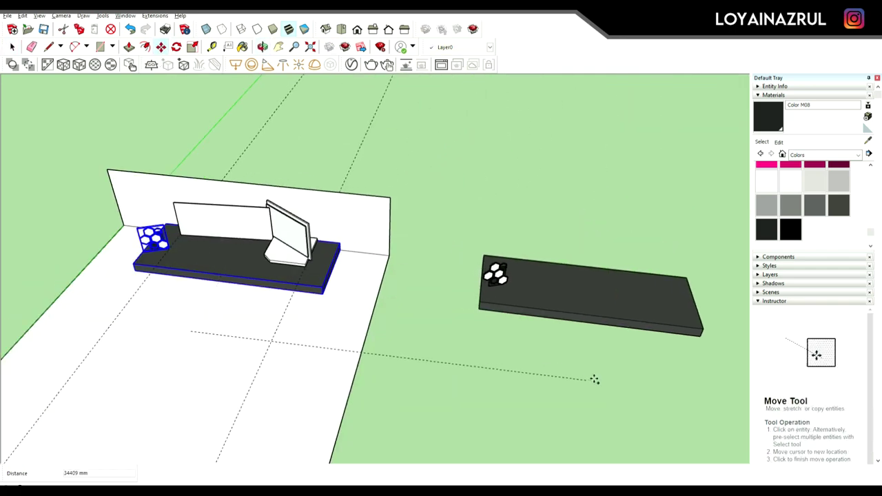
key(m)
click(602, 328)
scroll(602, 328, down, 3)
key(Delete)
scroll(665, 297, down, 3)
mouse_move(665, 296)
middle_down()
mouse_move(456, 289)
mouse_move(527, 311)
middle_up()
scroll(456, 290, up, 3)
scroll(373, 339, up, 3)
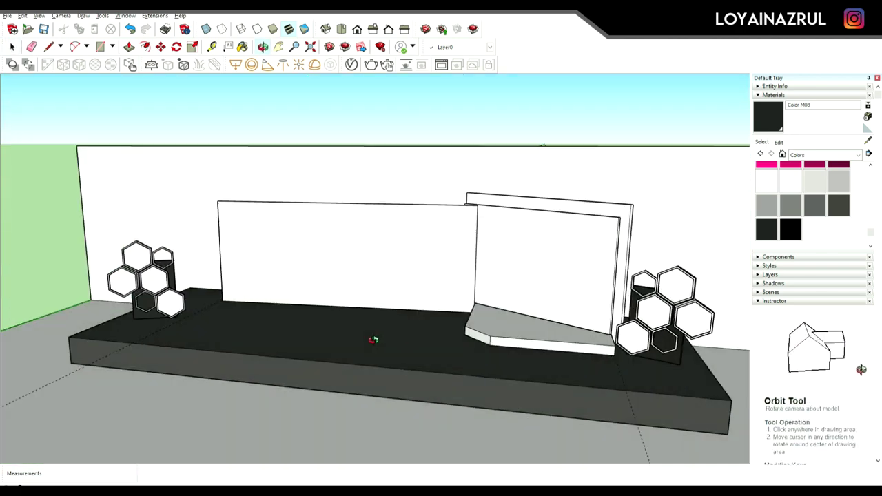
middle_drag(373, 339, 359, 314)
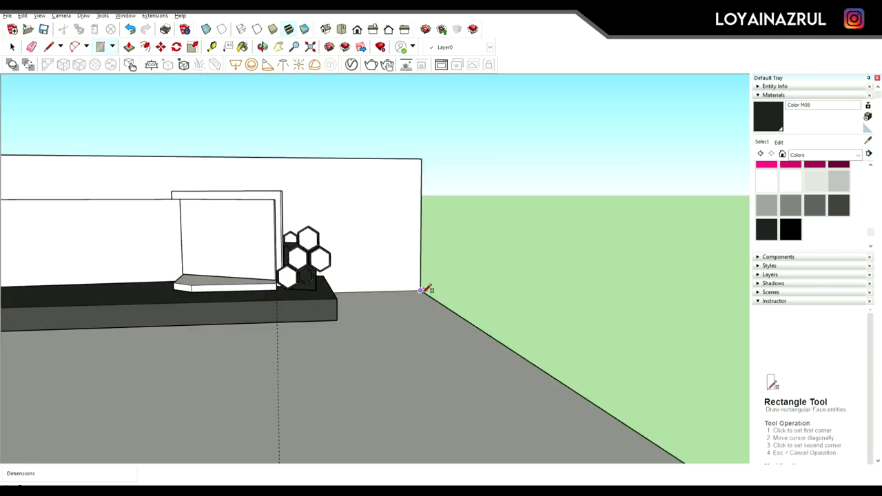
Finish the vertical panel rectangle beside the wall and extrude it into a panel
click(514, 229)
key(space)
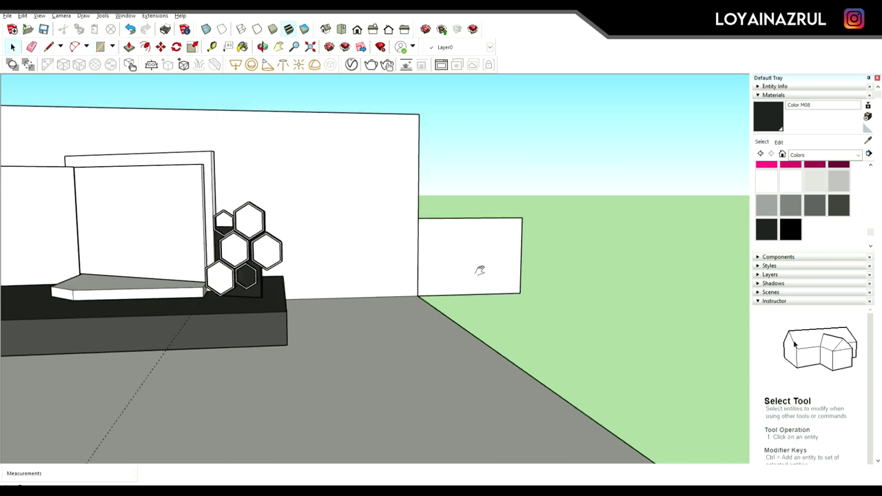
middle_drag(476, 266, 512, 293)
key(p)
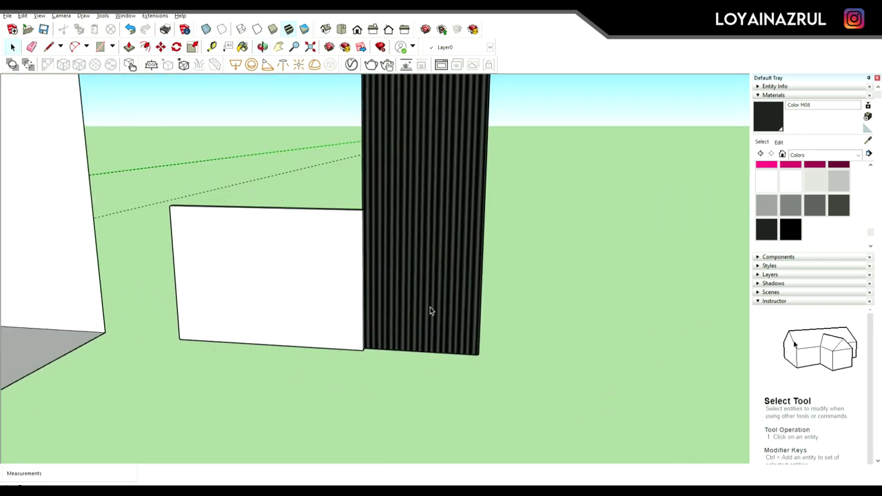
middle_drag(429, 311, 345, 374)
scroll(344, 374, up, 2)
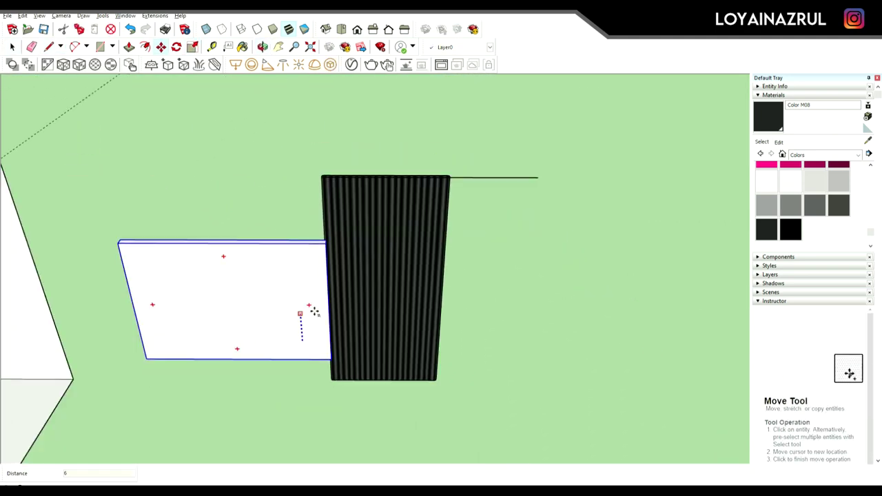
middle_drag(314, 311, 335, 232)
Reposition the white panel in front of the curtain
key(space)
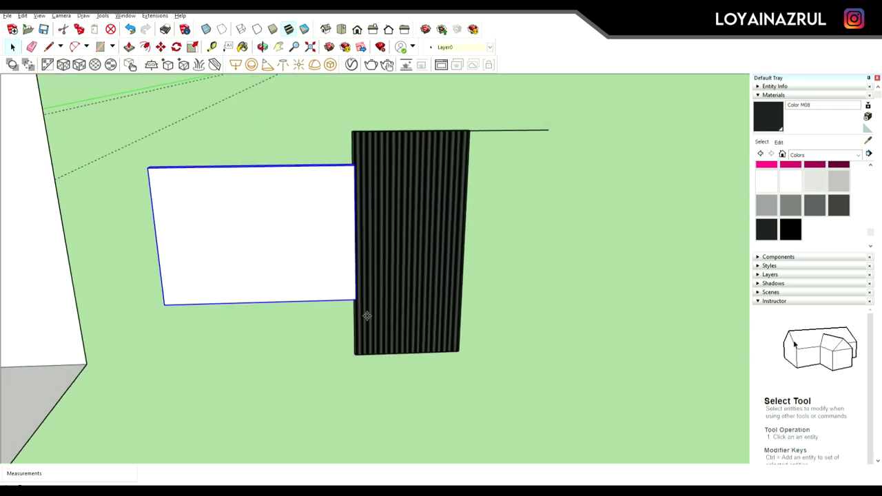
key(m)
click(246, 402)
middle_drag(422, 363, 525, 384)
key(m)
click(506, 386)
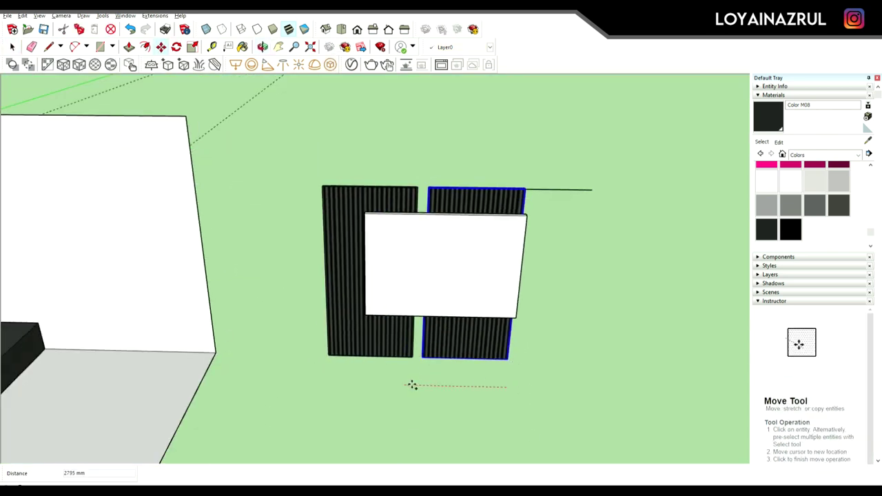
key(space)
Place copies of the curtain to the left and right of the window
click(532, 230)
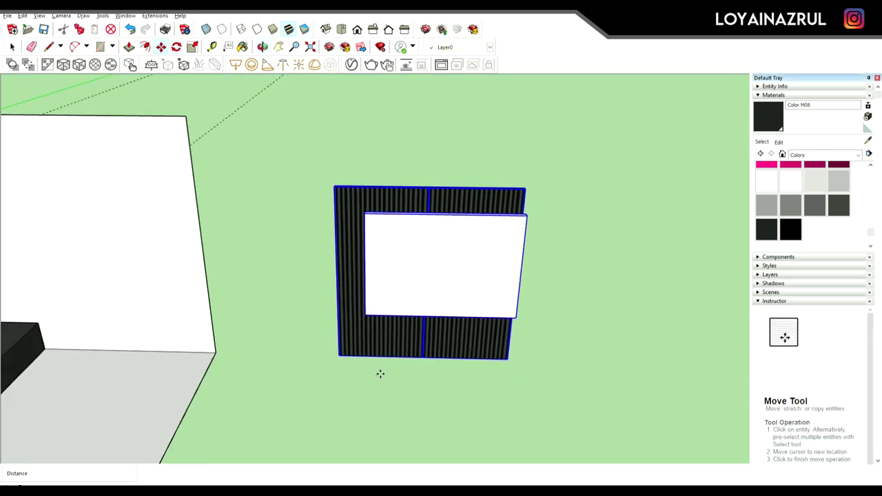
key(space)
key(m)
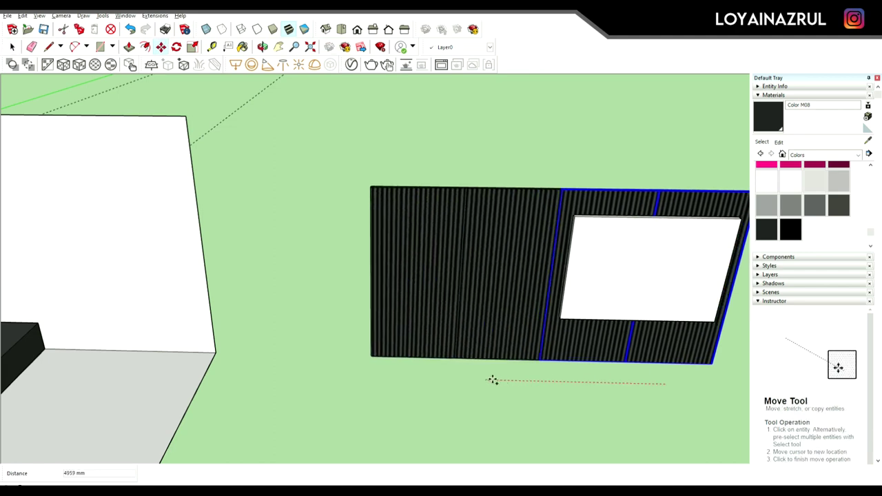
click(498, 380)
key(space)
click(476, 362)
Rotate the whole curtain wall about a pivot at its base
key(space)
click(427, 283)
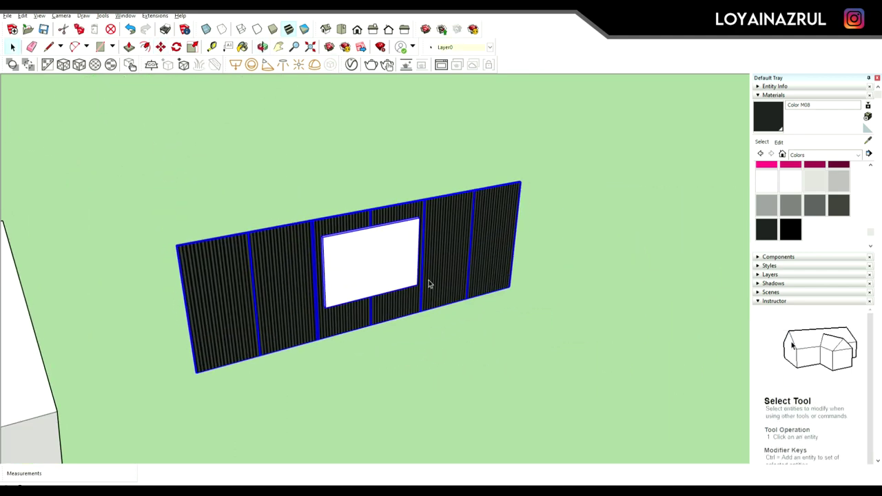
middle_drag(427, 284, 397, 354)
key(q)
click(397, 354)
click(523, 334)
key(space)
mouse_move(518, 343)
middle_down()
mouse_move(393, 308)
mouse_move(314, 383)
mouse_move(419, 384)
middle_up()
Orbit and zoom to review the wall and hexagon cluster from several angles
key(m)
scroll(314, 383, up, 3)
scroll(379, 241, up, 4)
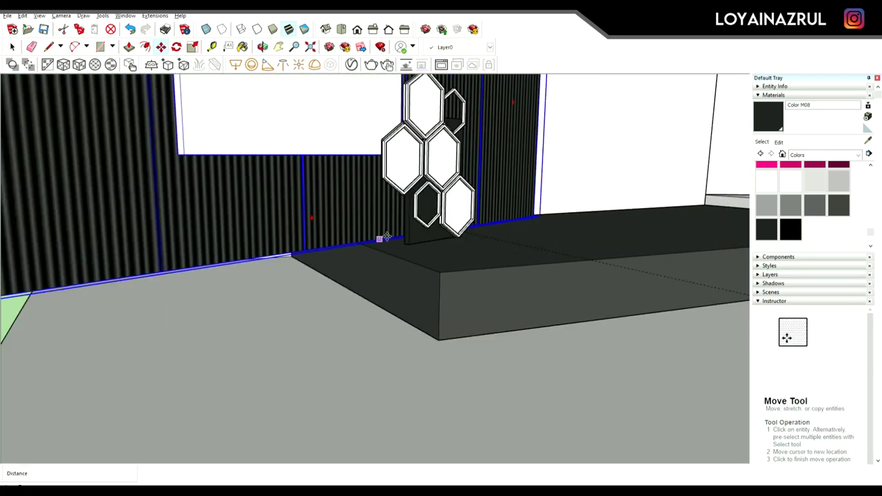
scroll(364, 235, up, 2)
middle_drag(707, 378, 450, 386)
scroll(450, 386, down, 3)
mouse_move(551, 437)
middle_down()
mouse_move(408, 434)
mouse_move(474, 434)
middle_up()
key(space)
mouse_move(415, 288)
middle_down()
mouse_move(392, 385)
mouse_move(292, 378)
middle_up()
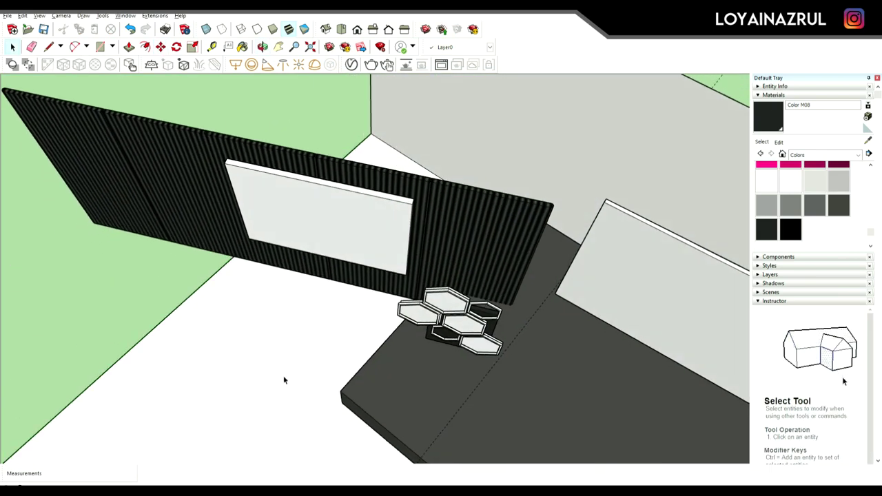
mouse_move(289, 385)
middle_down()
mouse_move(291, 393)
mouse_move(305, 384)
mouse_move(424, 389)
middle_up()
mouse_move(334, 362)
middle_down()
mouse_move(338, 357)
mouse_move(283, 319)
mouse_move(302, 242)
middle_up()
Measure placement with Tape Measure, face the corrugated wall head-on, and start a rectangle
key(t)
click(301, 243)
mouse_move(414, 251)
middle_down()
mouse_move(328, 368)
mouse_move(108, 173)
mouse_move(342, 271)
mouse_move(334, 252)
mouse_move(406, 154)
middle_up()
scroll(342, 272, up, 3)
scroll(335, 252, down, 5)
key(r)
click(406, 154)
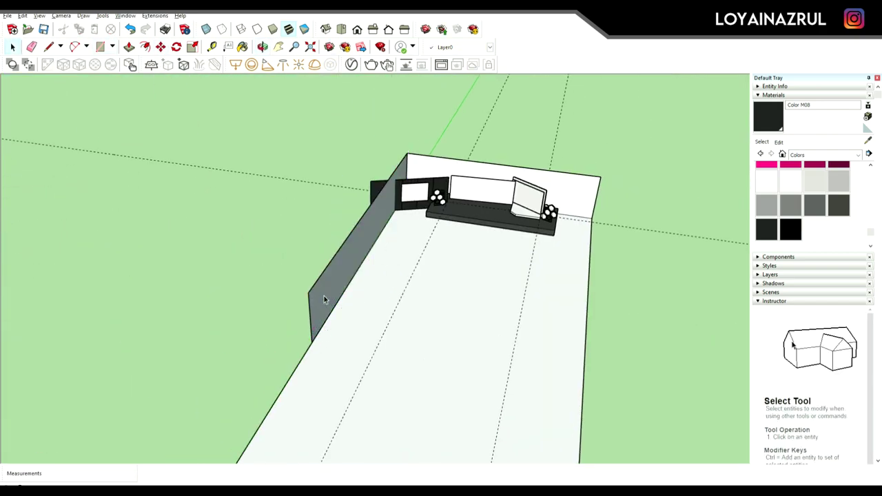
Copy the screen wall and bench across the stage and position the mirrored copy
mouse_move(433, 157)
middle_down()
mouse_move(466, 311)
mouse_move(448, 292)
middle_up()
scroll(281, 244, up, 3)
mouse_move(282, 243)
middle_down()
mouse_move(302, 246)
mouse_move(155, 305)
middle_up()
key(m)
middle_drag(51, 97, 469, 306)
scroll(358, 321, down, 5)
middle_drag(358, 321, 345, 324)
key(m)
click(69, 354)
key(ctrl)
key(m)
middle_drag(549, 249, 525, 327)
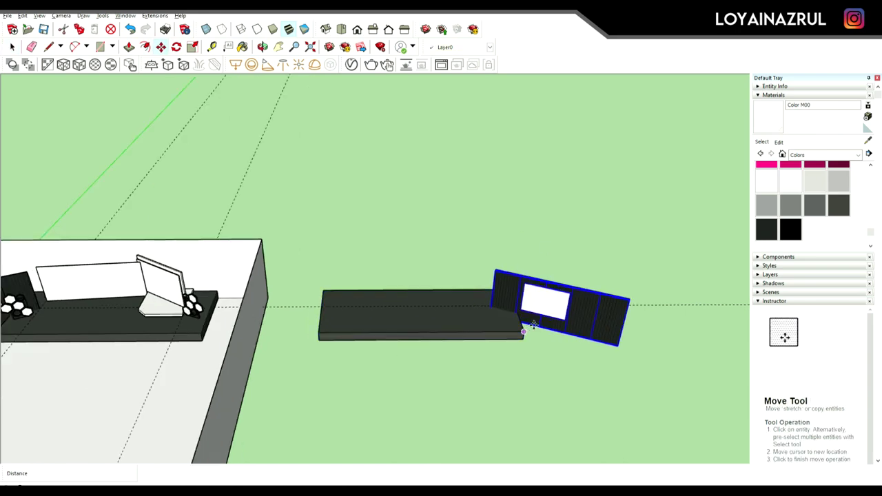
Orbit to a frontal view of the stage and save it as a new scene
key(e)
mouse_move(396, 323)
middle_down()
mouse_move(516, 306)
mouse_move(411, 359)
mouse_move(466, 285)
mouse_move(414, 93)
middle_up()
key(space)
click(758, 94)
click(770, 140)
click(769, 149)
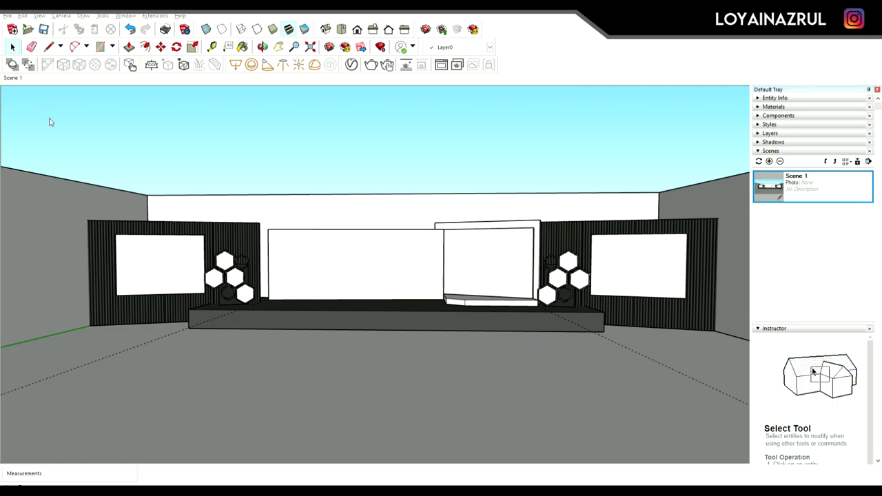
mouse_move(291, 301)
middle_down()
mouse_move(187, 305)
mouse_move(313, 290)
mouse_move(245, 366)
middle_up()
key(r)
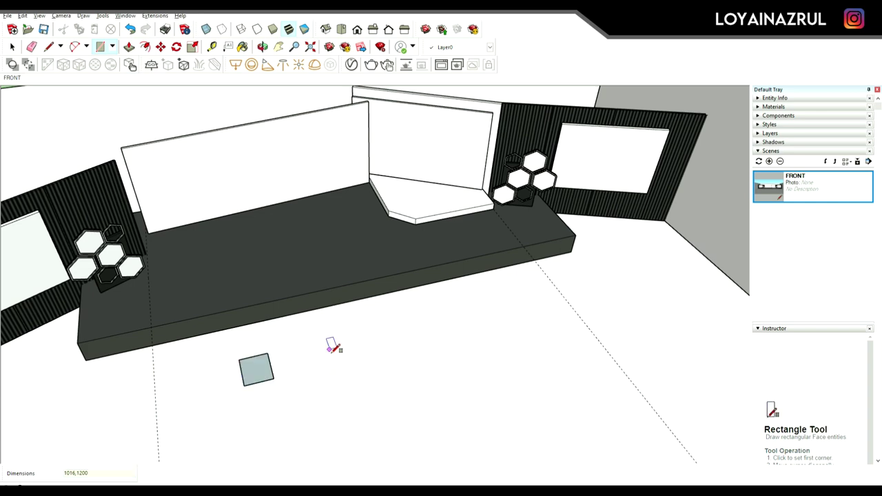
Draw the step rectangle on the floor in front of the stage
middle_drag(333, 347, 301, 380)
key(ctrl+z)
click(286, 386)
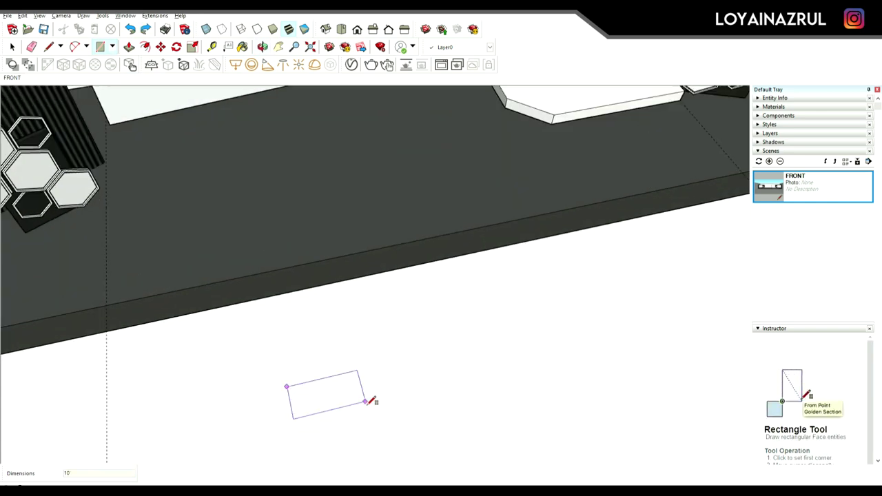
text(, 1200)
key(Return)
middle_drag(391, 404, 369, 402)
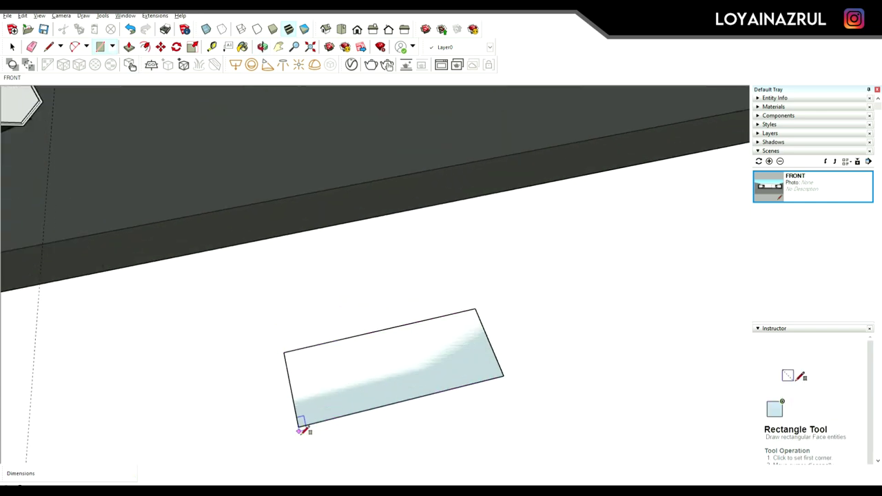
middle_drag(365, 398, 361, 370)
Chamfer a corner of the step, raise the slab, and copy the half beside it
key(l)
click(367, 389)
click(301, 397)
key(p)
click(444, 355)
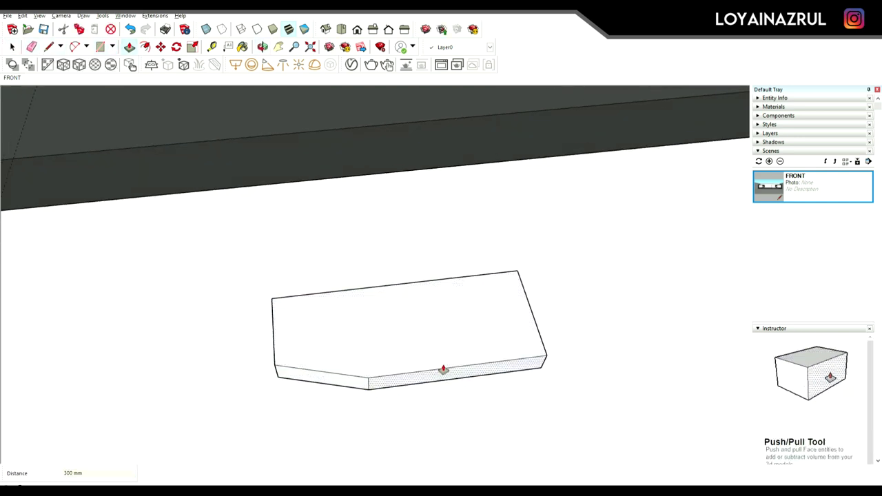
click(537, 241)
key(space)
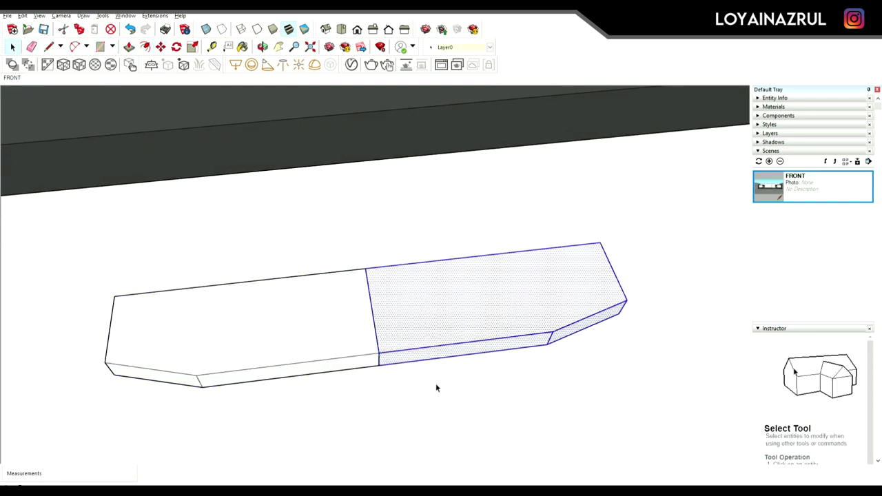
Erase the seam between the halves to merge the step slab, then select it
scroll(422, 383, down, 3)
key(e)
click(351, 344)
middle_drag(350, 344, 134, 315)
key(space)
triple_click(322, 317)
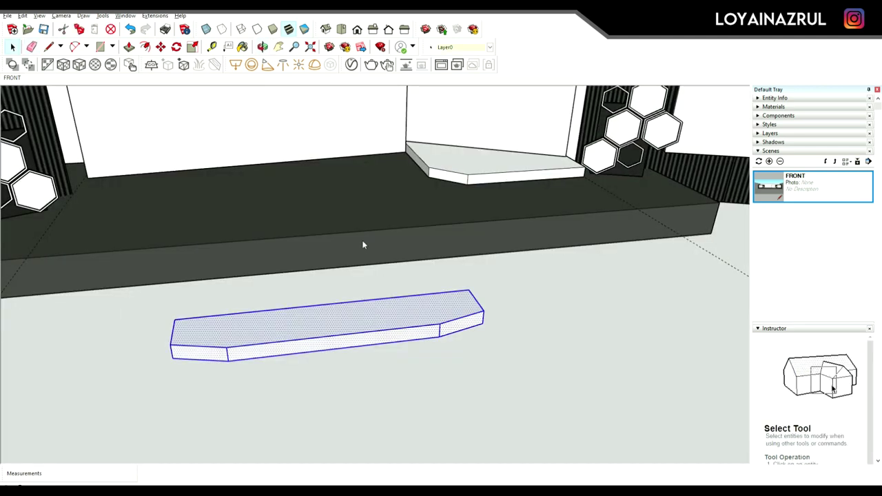
key(r)
middle_drag(361, 250, 312, 409)
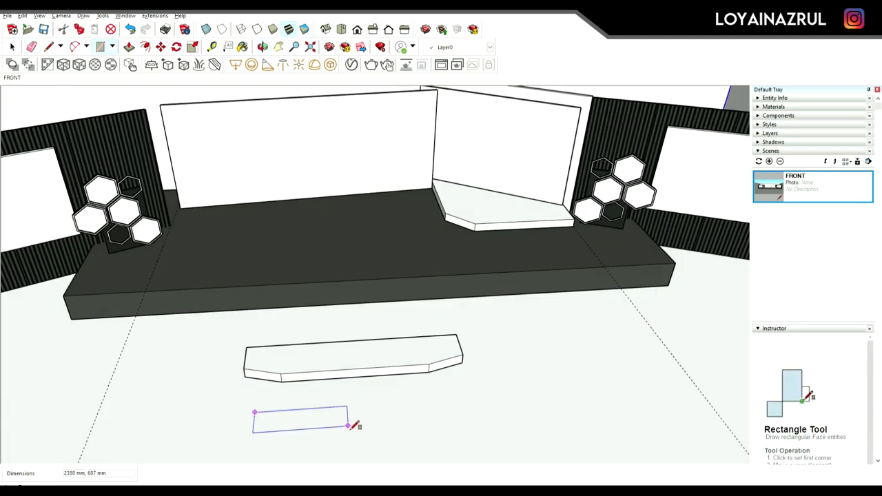
key(space)
mouse_move(377, 418)
middle_down()
mouse_move(350, 324)
mouse_move(360, 430)
mouse_move(371, 343)
mouse_move(360, 390)
middle_up()
key(p)
Draw the lower step rectangle and paint the steps dark grey Color M07
key(r)
click(204, 366)
click(388, 380)
scroll(318, 350, up, 3)
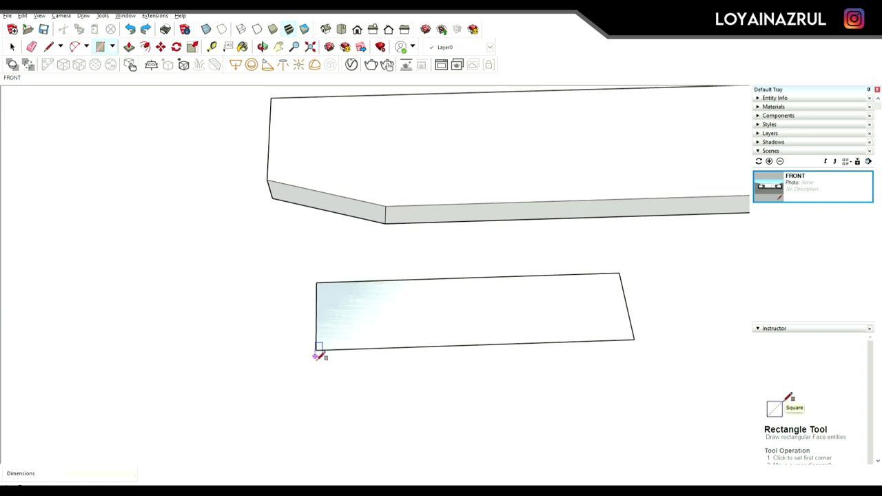
middle_drag(384, 332, 316, 307)
key(l)
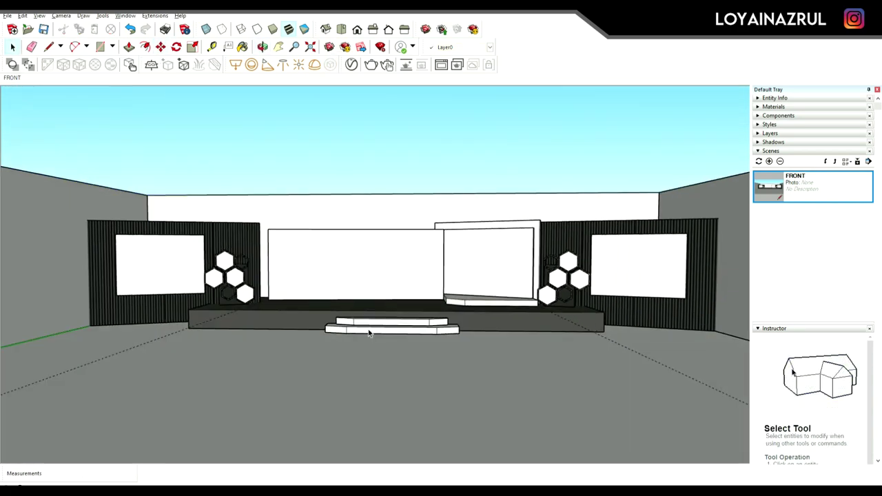
key(b)
click(514, 334)
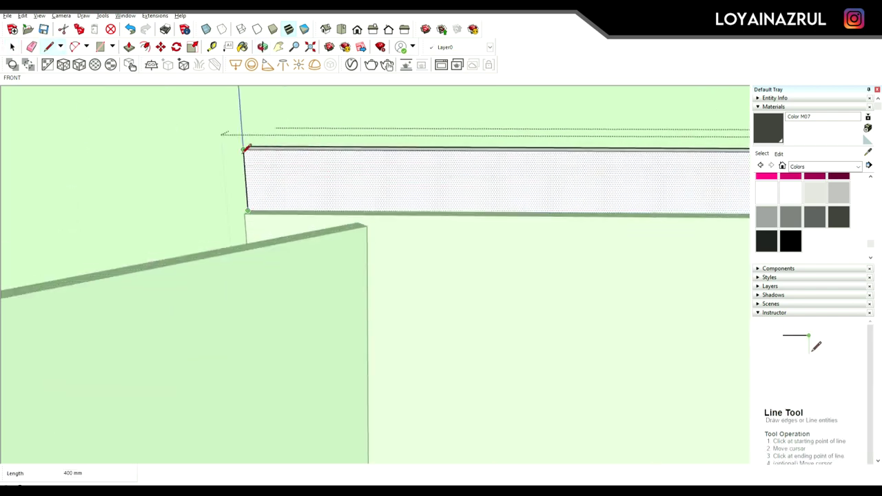
Draw a line along the stage edge and copy the step block to the right
click(248, 173)
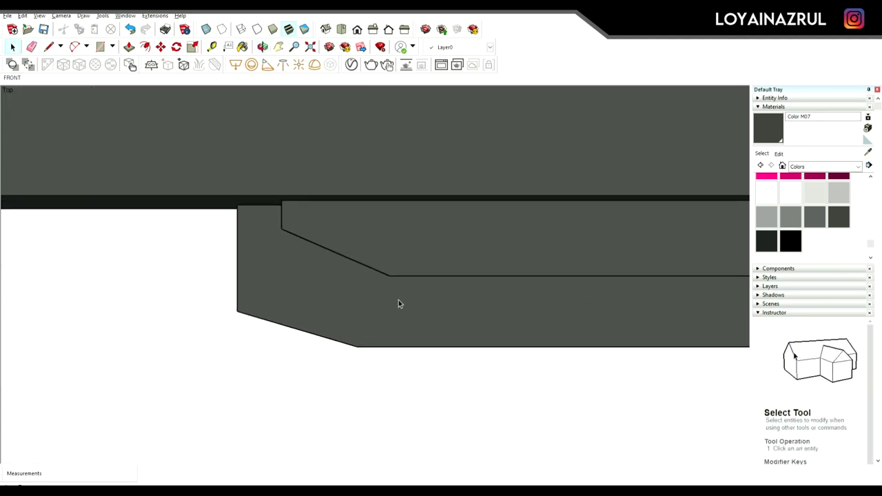
scroll(399, 304, up, 2)
key(l)
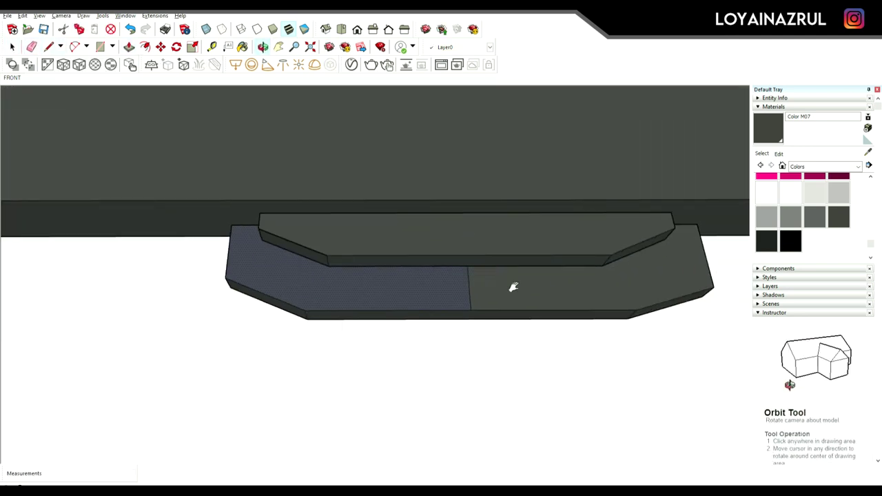
drag(513, 286, 524, 291)
key(p)
ctrl+drag(317, 343, 634, 370)
key(space)
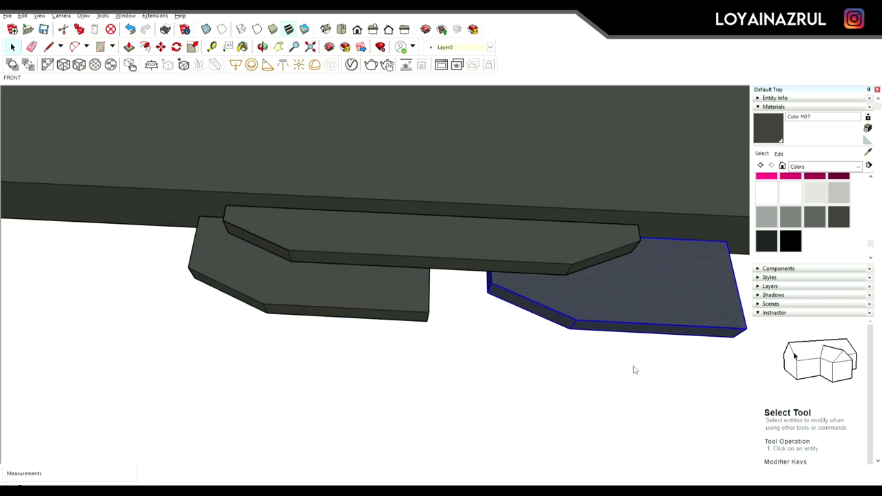
Open the steps group and draw band lines along the step sides
scroll(524, 310, up, 2)
key(m)
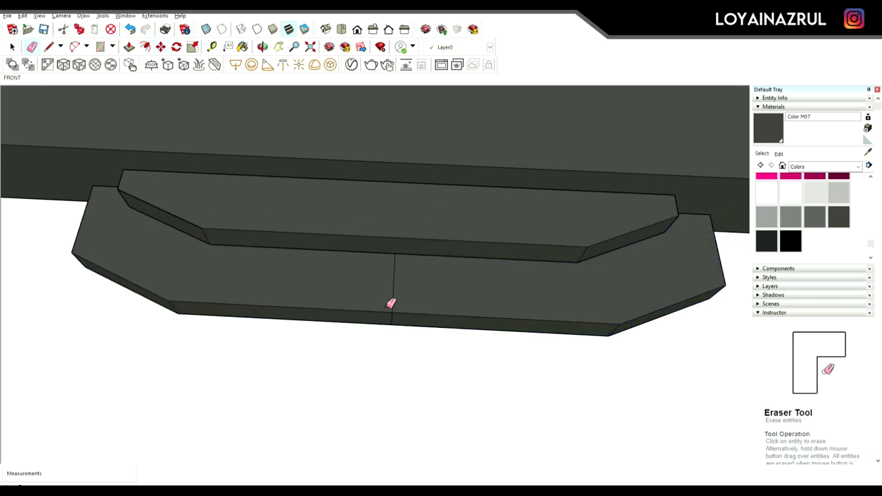
mouse_move(410, 361)
middle_down()
mouse_move(441, 273)
mouse_move(337, 252)
mouse_move(464, 206)
middle_up()
scroll(426, 282, down, 2)
scroll(290, 303, up, 3)
double_click(289, 304)
mouse_move(289, 303)
middle_down()
mouse_move(344, 335)
mouse_move(144, 272)
middle_up()
key(l)
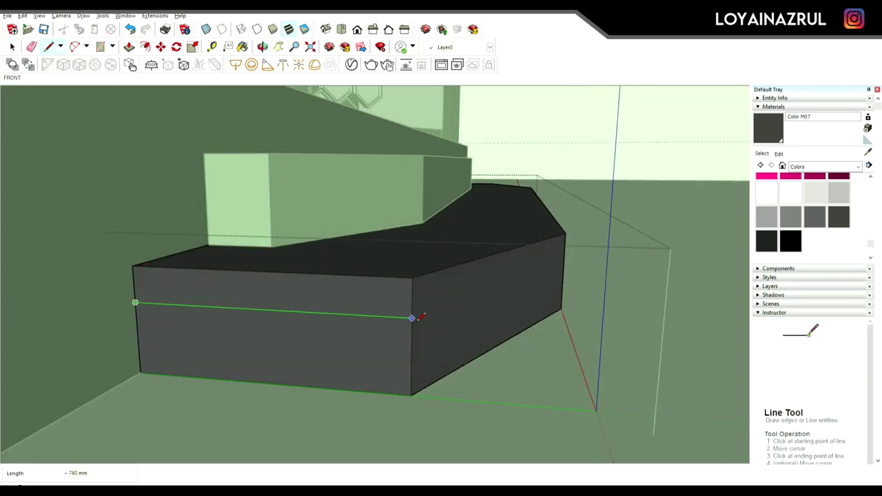
mouse_move(565, 257)
middle_down()
mouse_move(244, 331)
mouse_move(453, 295)
mouse_move(355, 311)
middle_up()
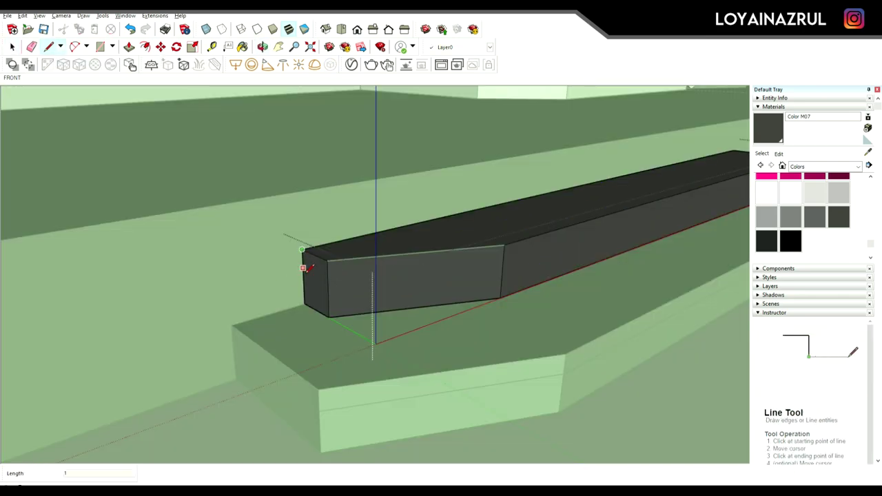
mouse_move(502, 263)
middle_down()
mouse_move(564, 339)
mouse_move(376, 326)
middle_up()
scroll(403, 351, down, 3)
scroll(420, 365, down, 2)
middle_drag(419, 364, 284, 278)
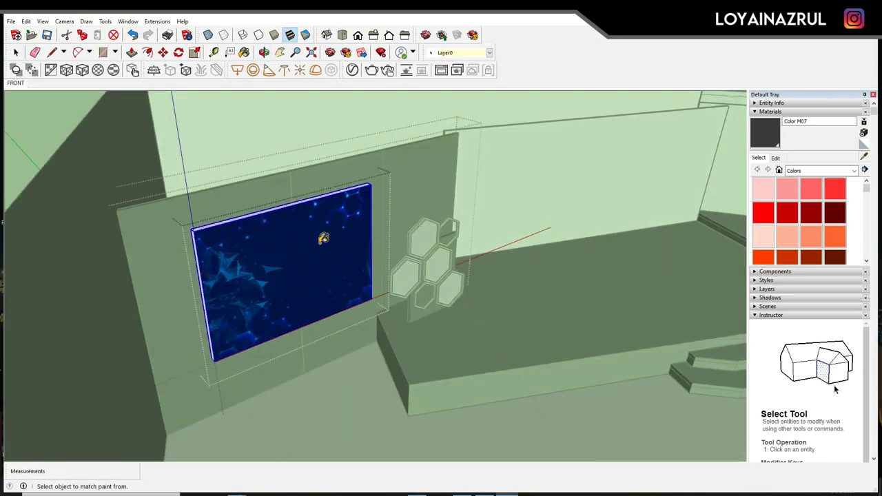
Sample the LED 1 image material and shift the hexagon panel
alt+click(324, 238)
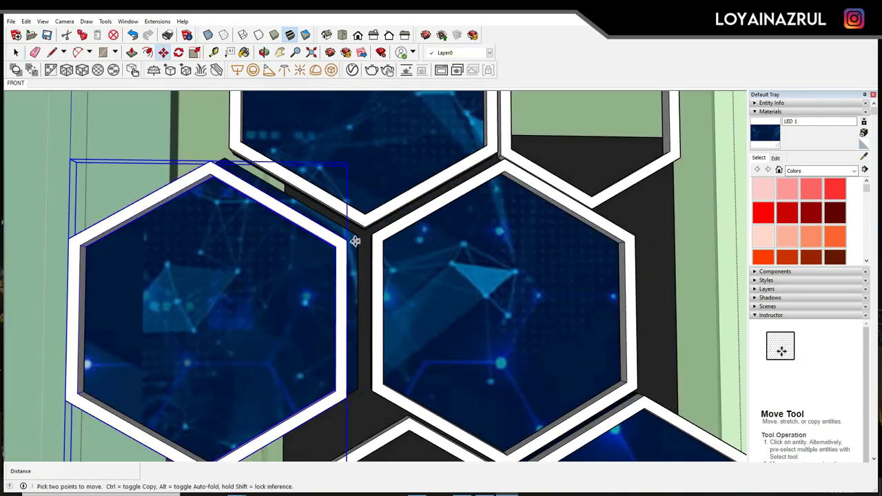
click(349, 235)
scroll(355, 241, up, 5)
scroll(358, 247, down, 5)
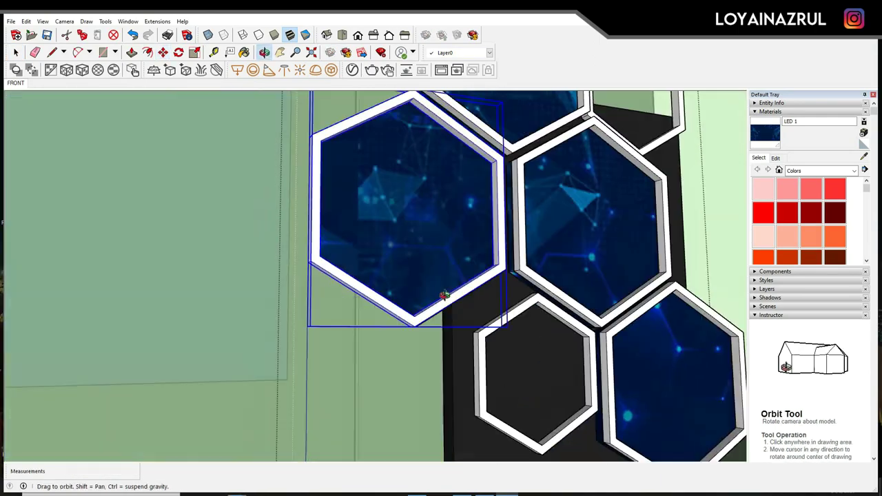
middle_drag(359, 221, 310, 315)
scroll(159, 327, up, 5)
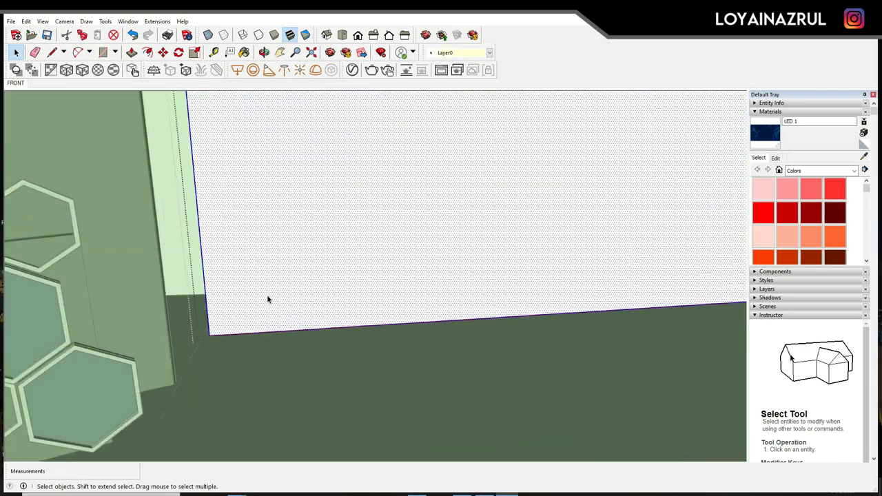
Import the LED graphic, stretch it across the screen face, and nudge it down
click(11, 21)
click(27, 152)
click(650, 437)
click(211, 386)
middle_drag(211, 385, 644, 186)
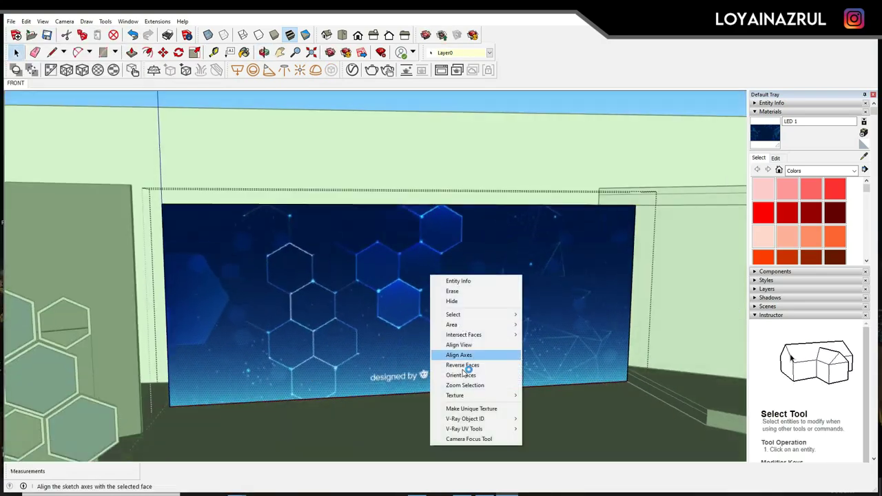
click(496, 364)
drag(437, 222, 436, 263)
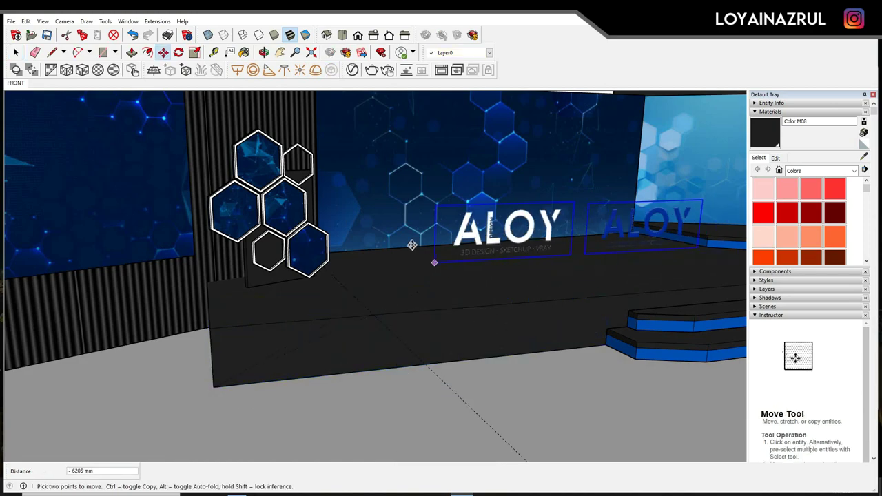
Orbit to a lower angle on the stage
middle_drag(431, 262, 573, 370)
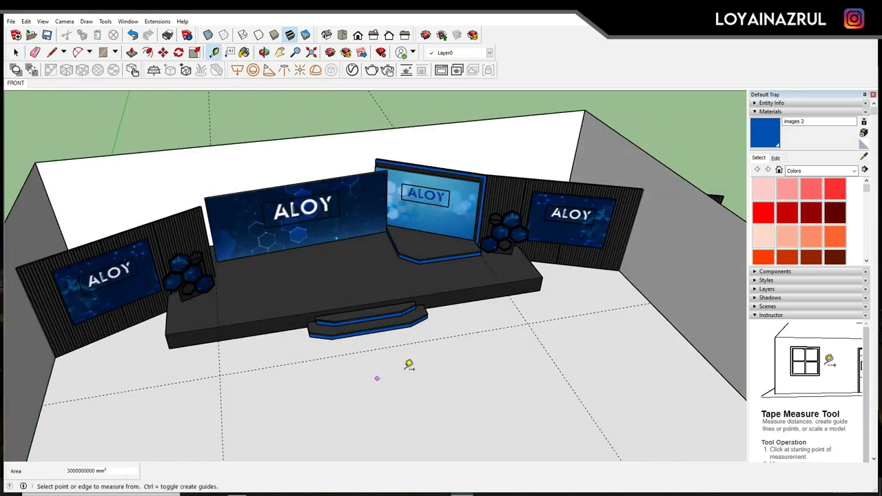
Draw the runner rug rectangle on the floor in front of the stage
middle_drag(483, 279, 404, 335)
key(r)
click(349, 339)
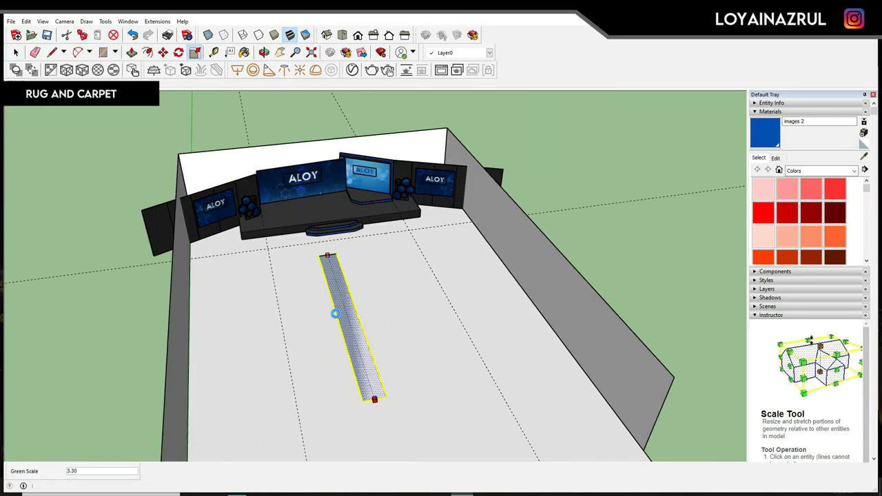
middle_drag(334, 314, 333, 239)
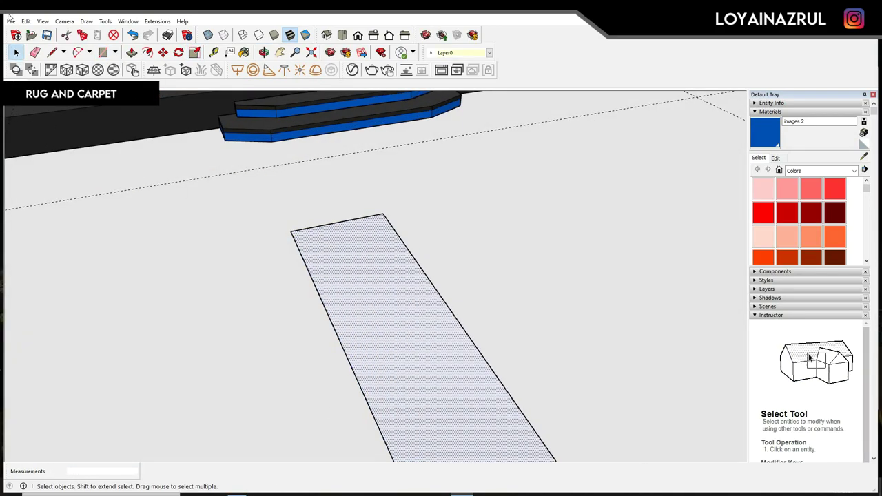
Import the carpet texture image onto the floor and adjust its placement
click(9, 20)
click(28, 163)
click(413, 337)
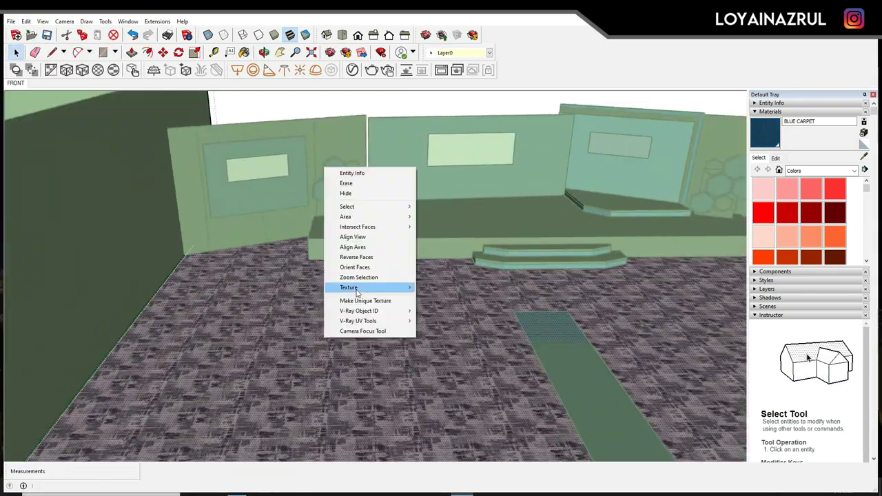
click(434, 287)
middle_drag(374, 338, 480, 315)
right_click(485, 315)
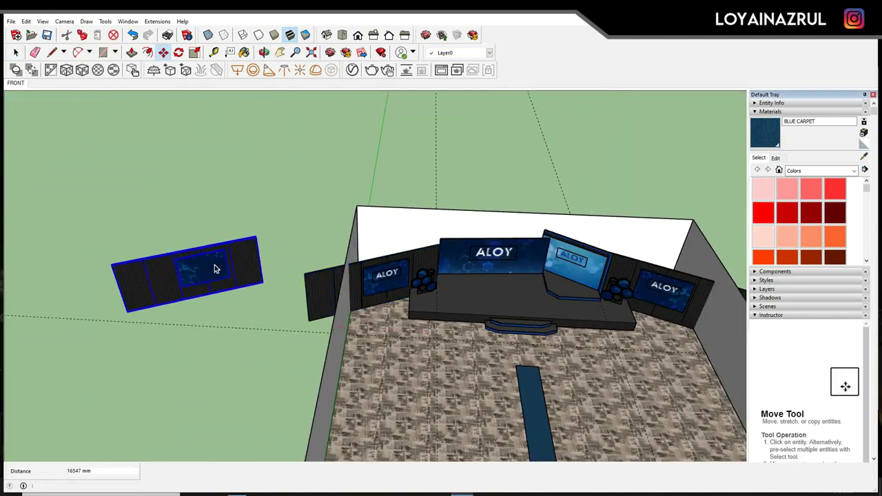
Slide the loose wall panel with its screen along the green axis toward the room
scroll(255, 311, up, 5)
scroll(451, 310, up, 4)
middle_drag(450, 309, 437, 171)
key(l)
click(449, 267)
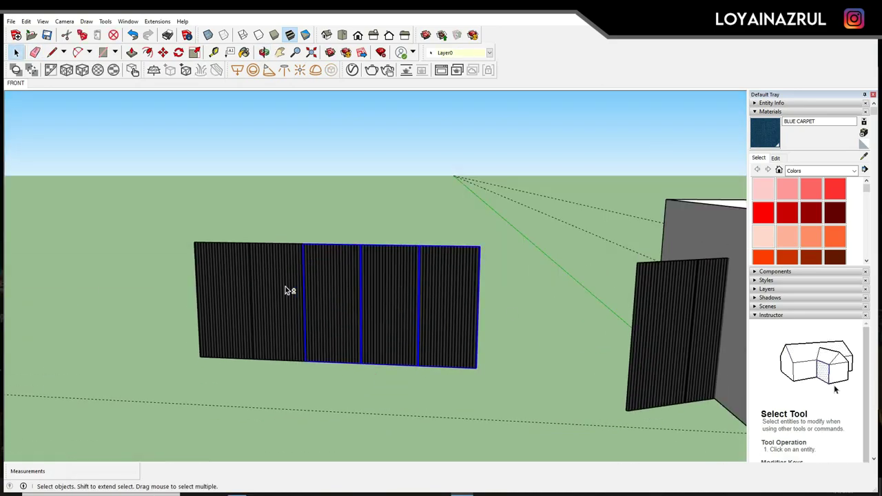
scroll(288, 290, down, 5)
key(m)
middle_drag(247, 290, 256, 403)
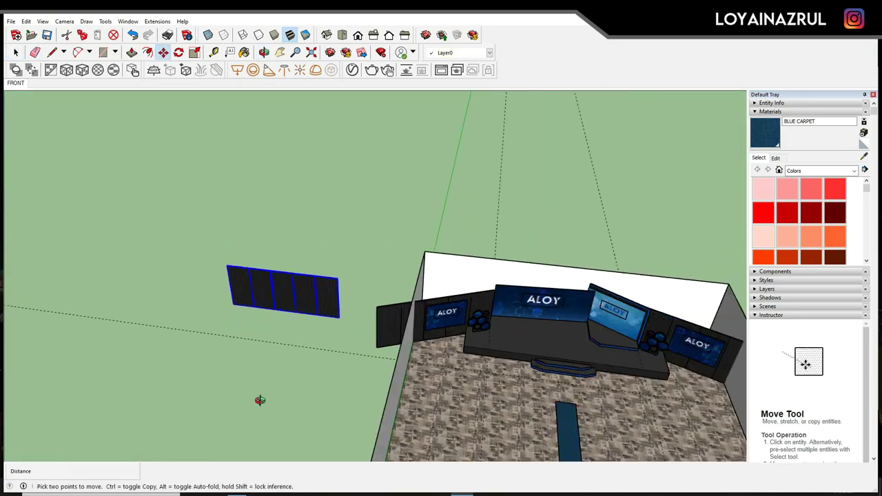
scroll(354, 364, up, 5)
Look over the stage and floor, then return to the saved FRONT scene
mouse_move(482, 344)
middle_down()
mouse_move(557, 306)
mouse_move(264, 297)
mouse_move(503, 292)
middle_up()
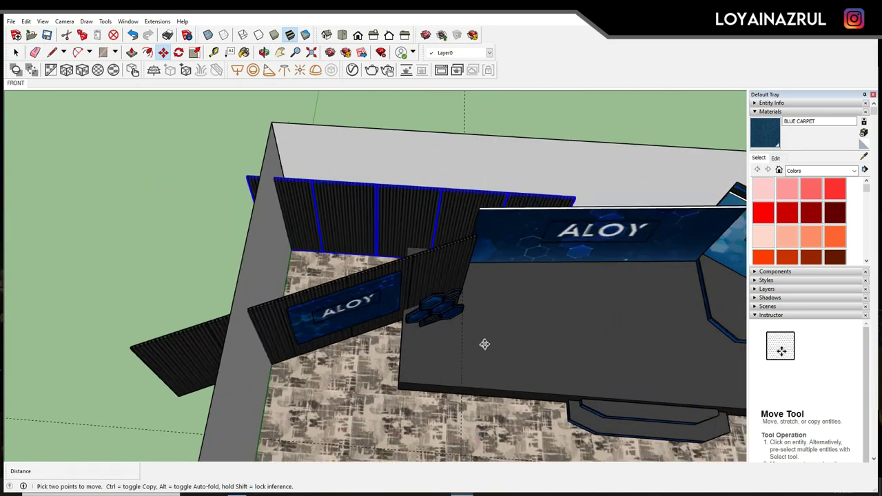
mouse_move(373, 295)
middle_down()
mouse_move(318, 387)
mouse_move(489, 399)
mouse_move(445, 366)
middle_up()
key(space)
scroll(470, 223, down, 5)
mouse_move(471, 223)
middle_down()
mouse_move(337, 310)
mouse_move(303, 241)
middle_up()
scroll(336, 310, up, 3)
click(15, 82)
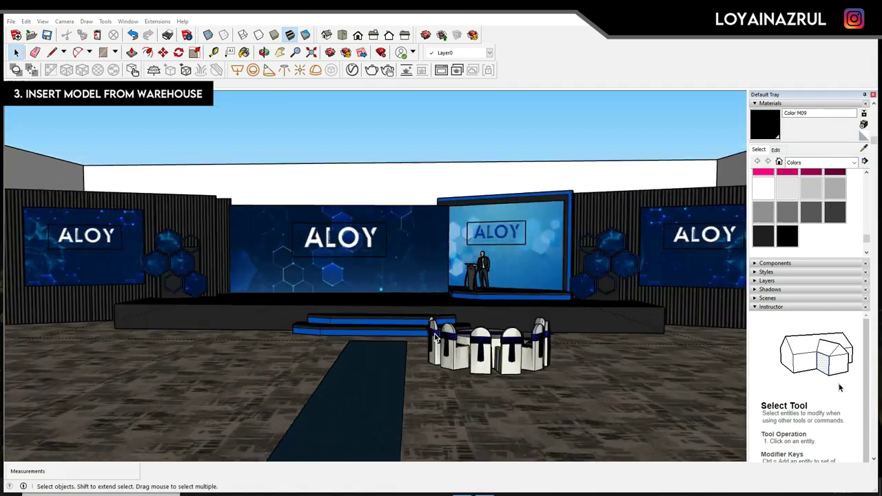
scroll(483, 262, up, 3)
Draw a reference line from the round table's chairs across the carpet aisle
mouse_move(482, 262)
middle_down()
mouse_move(586, 276)
mouse_move(643, 271)
middle_up()
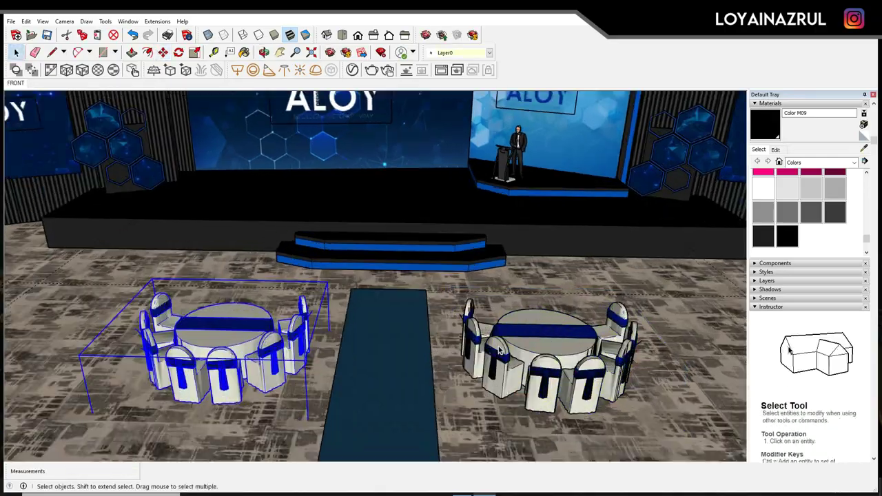
middle_drag(499, 350, 386, 330)
key(l)
click(76, 358)
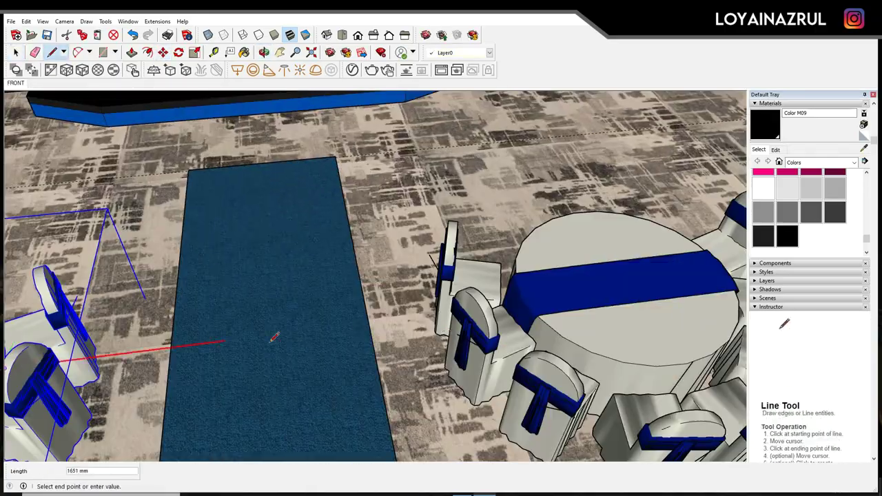
scroll(276, 335, up, 3)
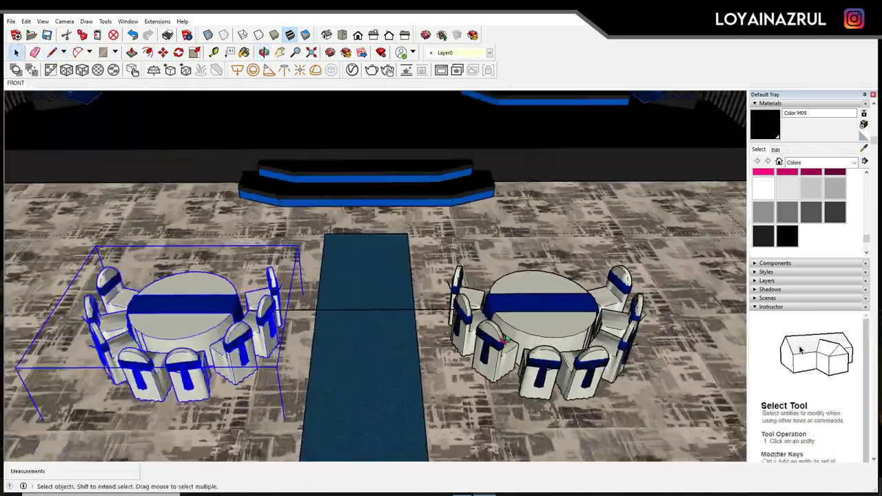
scroll(363, 235, down, 2)
key(e)
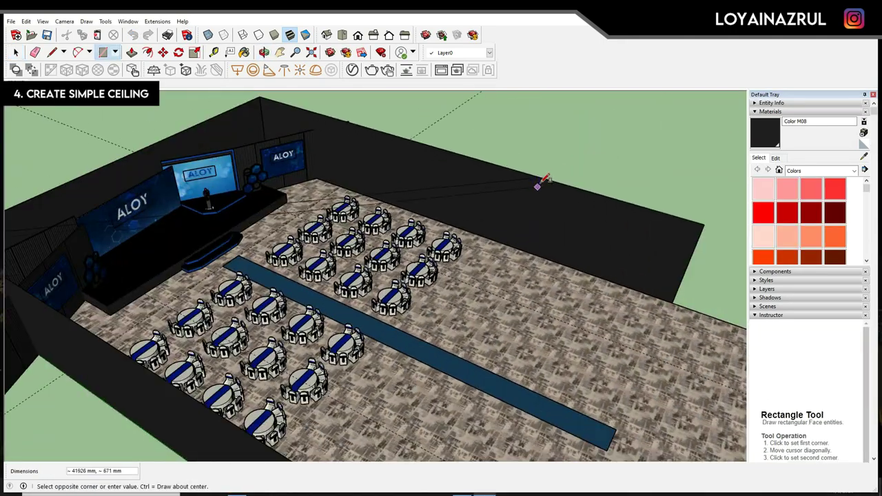
Copy a recessed ceiling panel to the end of its row
click(414, 222)
scroll(825, 245, down, 10)
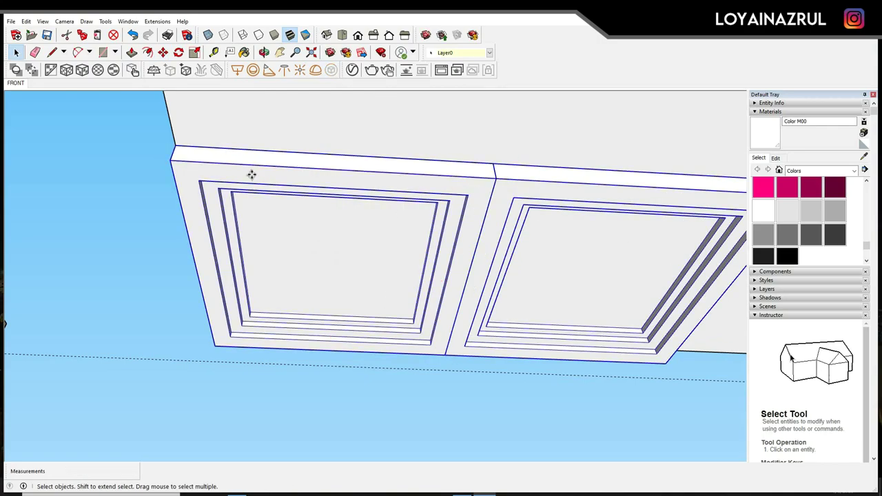
middle_drag(326, 185, 313, 204)
key(m)
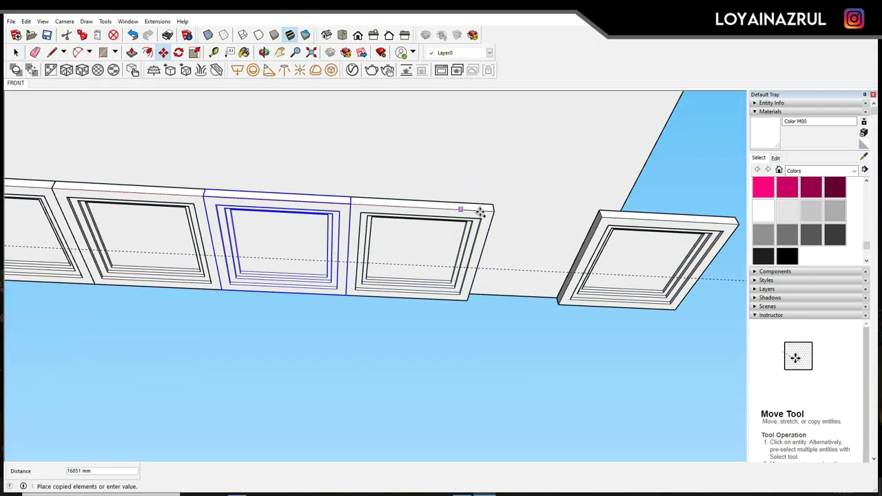
click(471, 212)
middle_drag(470, 212, 414, 235)
key(space)
Scale the selected row of ceiling panels
key(s)
scroll(478, 308, up, 3)
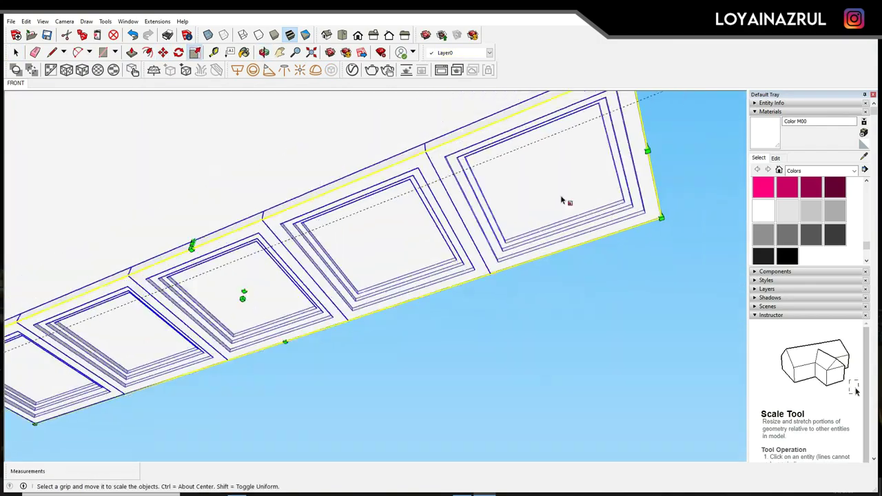
middle_drag(556, 225, 354, 256)
scroll(355, 255, down, 2)
key(space)
middle_drag(482, 310, 369, 279)
Copy the row of ceiling panels alongside to extend the coffer grid
right_click(369, 279)
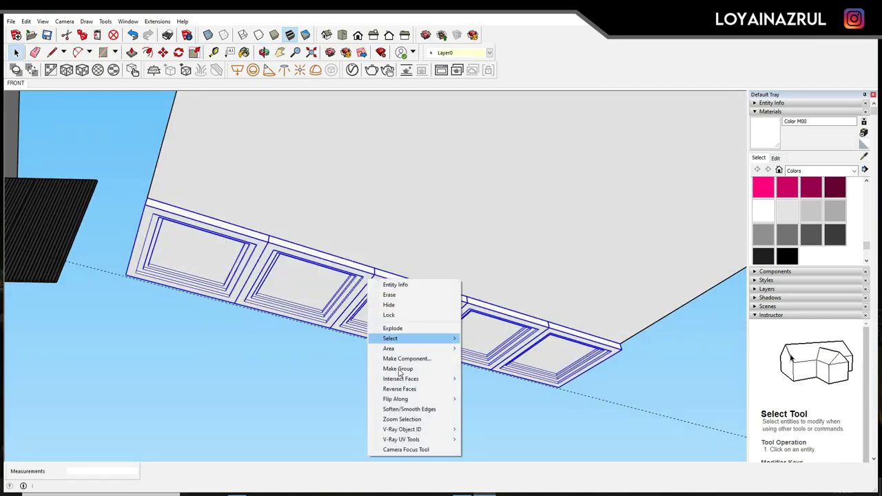
click(400, 311)
middle_drag(400, 311, 122, 295)
key(m)
key(ctrl)
click(350, 200)
key(space)
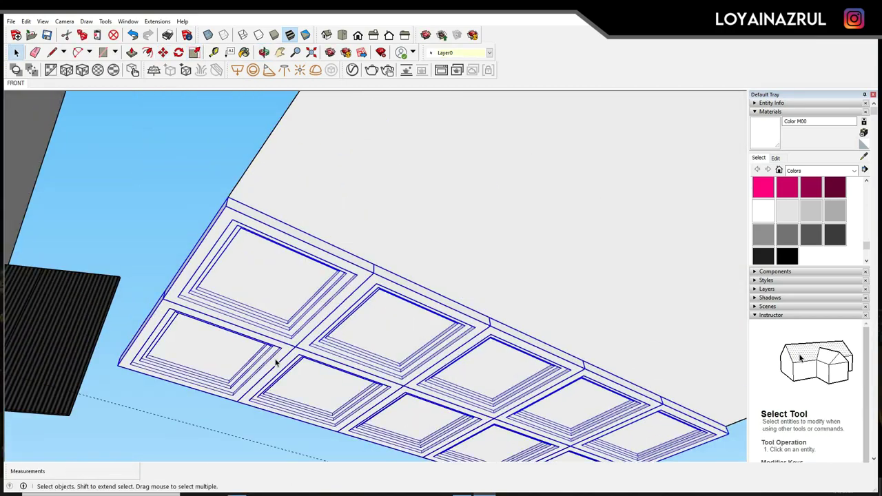
click(231, 207)
key(space)
scroll(231, 207, down, 3)
Group the coffer panels together into a single ceiling group
middle_drag(231, 206, 408, 308)
click(472, 259)
key(m)
mouse_move(471, 259)
middle_down()
mouse_move(528, 200)
mouse_move(49, 117)
mouse_move(571, 253)
middle_up()
scroll(49, 116, down, 5)
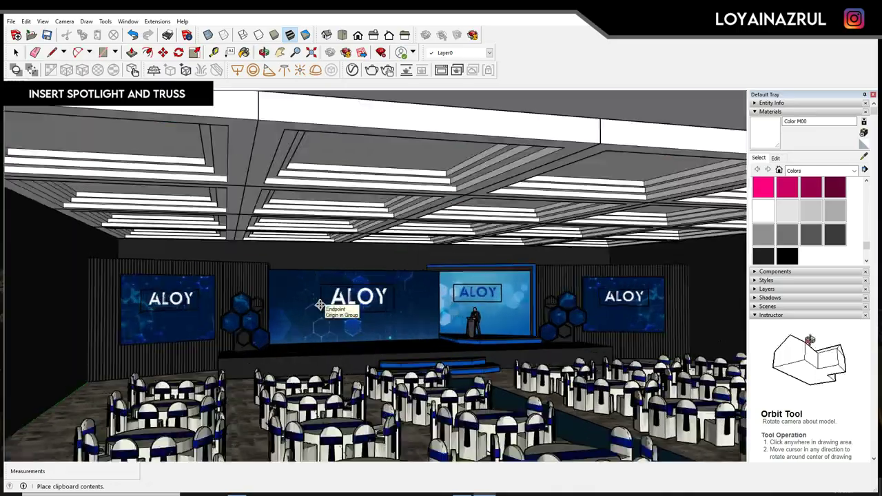
Check the ceiling coffers and truss, then return to the straight-on FRONT view
middle_drag(320, 305, 205, 367)
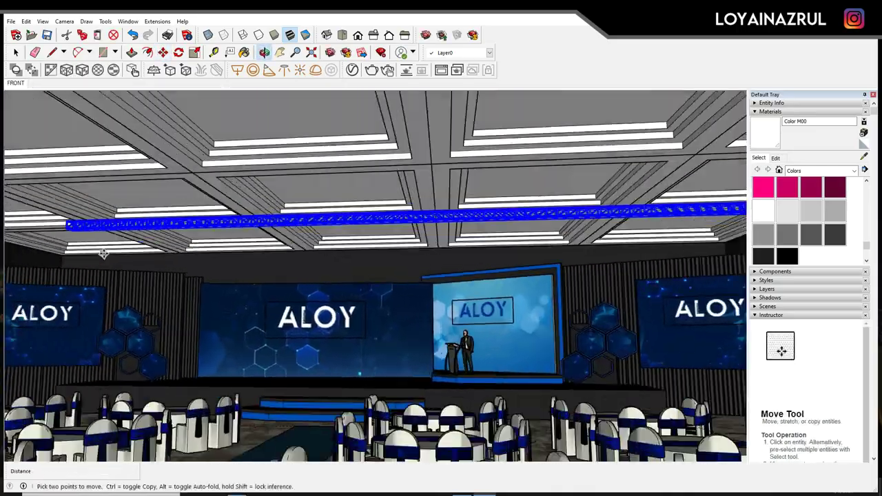
middle_drag(71, 223, 281, 290)
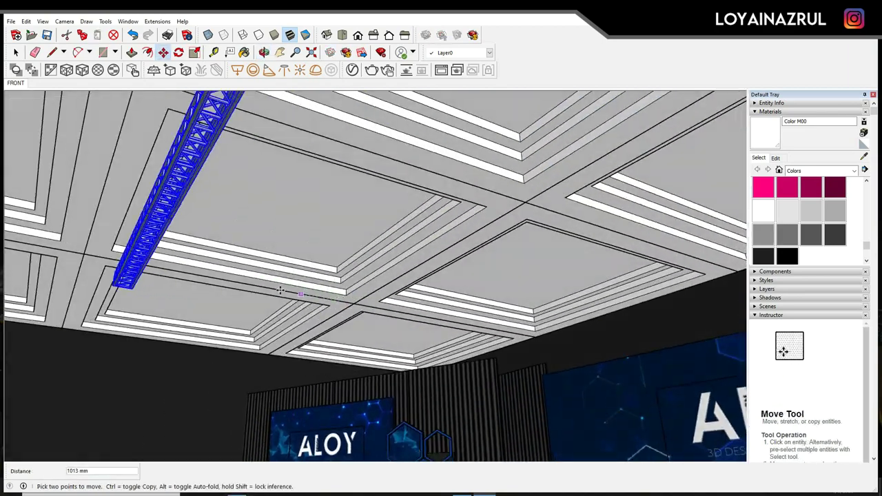
click(16, 84)
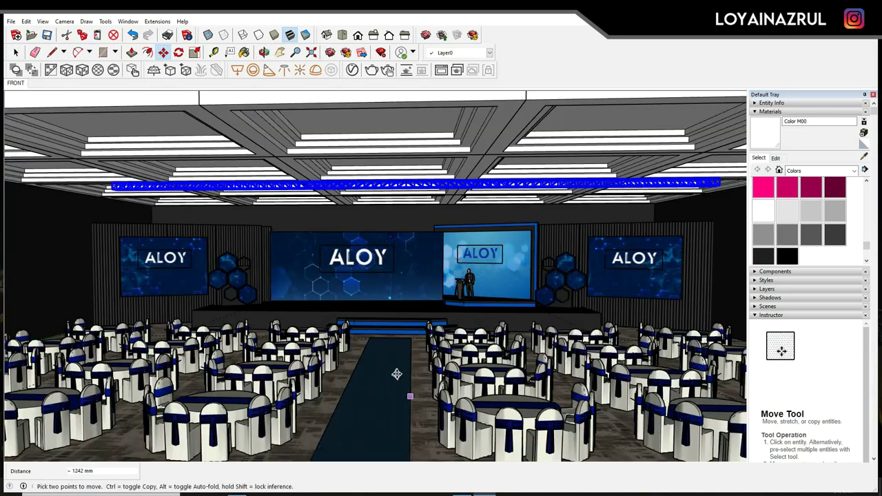
click(357, 39)
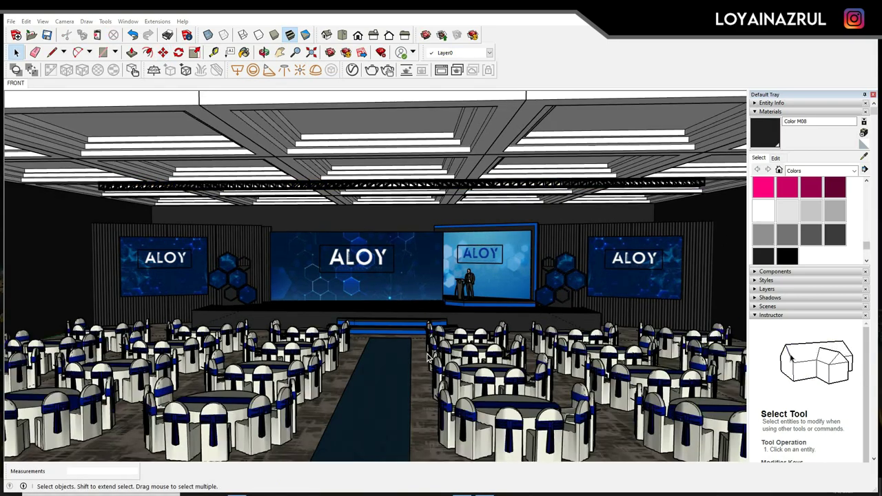
Paste the spotlight fixtures and move the pasted copy beside the first one
key(ctrl+v)
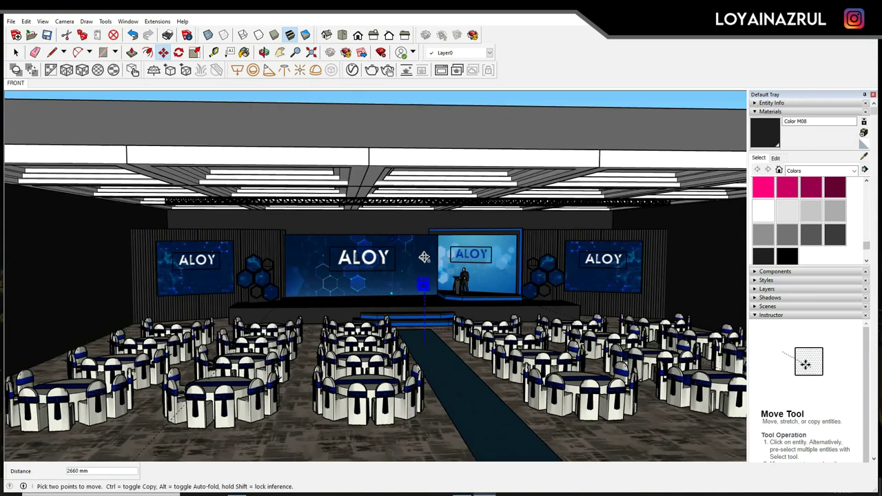
middle_drag(424, 359, 417, 337)
key(space)
key(p)
key(space)
key(m)
click(616, 279)
click(190, 401)
key(space)
scroll(350, 335, up, 5)
middle_drag(410, 333, 397, 368)
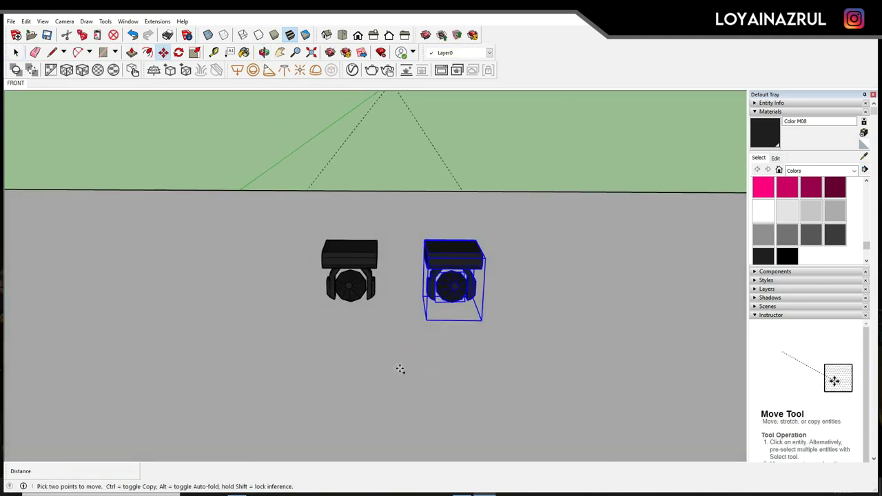
Copy the selected spotlight repeatedly to start an evenly spaced row
click(481, 336)
scroll(481, 335, down, 2)
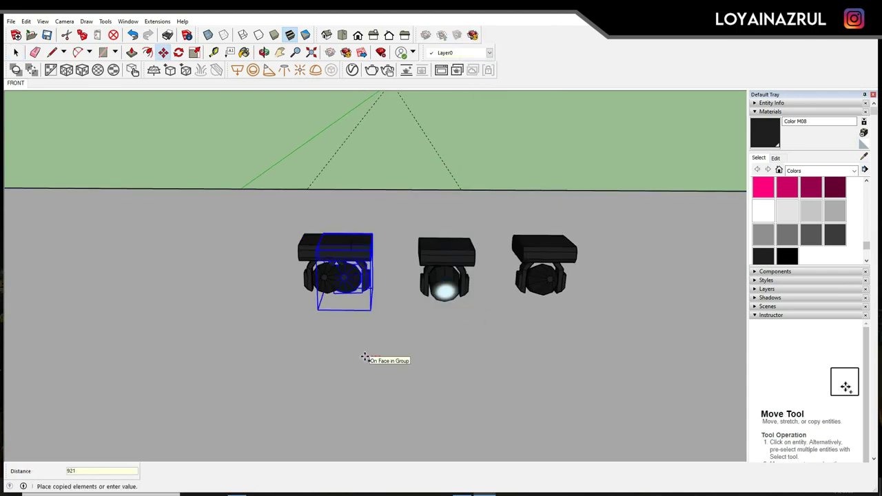
right_click(262, 269)
click(295, 283)
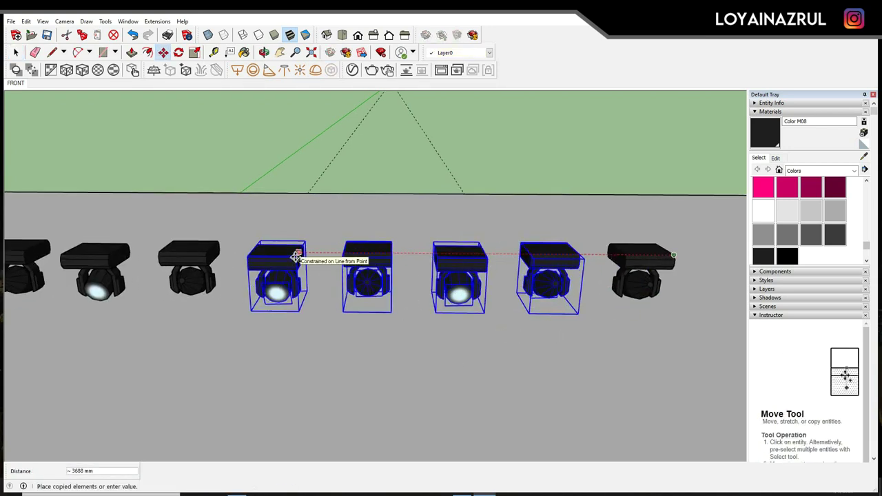
click(315, 292)
click(161, 255)
scroll(209, 284, down, 2)
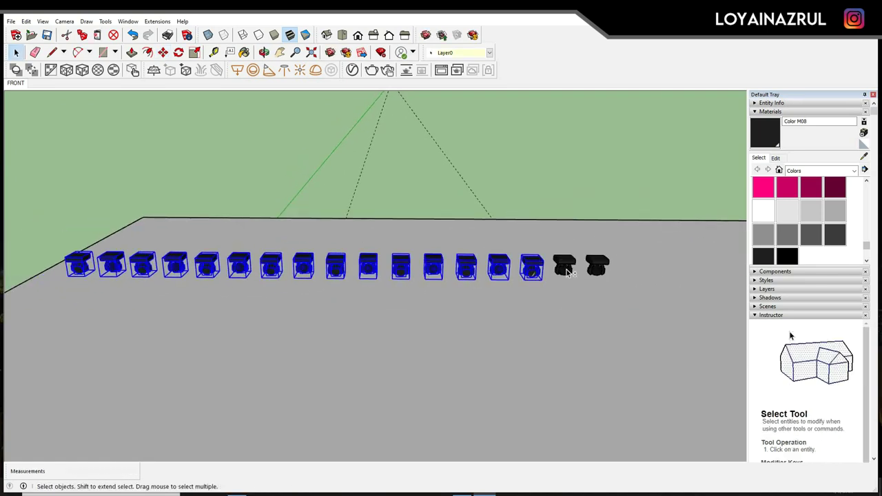
Copy the set of spotlights again to extend the row across the hall
key(m)
scroll(567, 272, up, 3)
ctrl+click(266, 306)
scroll(266, 306, down, 3)
scroll(386, 275, up, 2)
scroll(275, 293, up, 1)
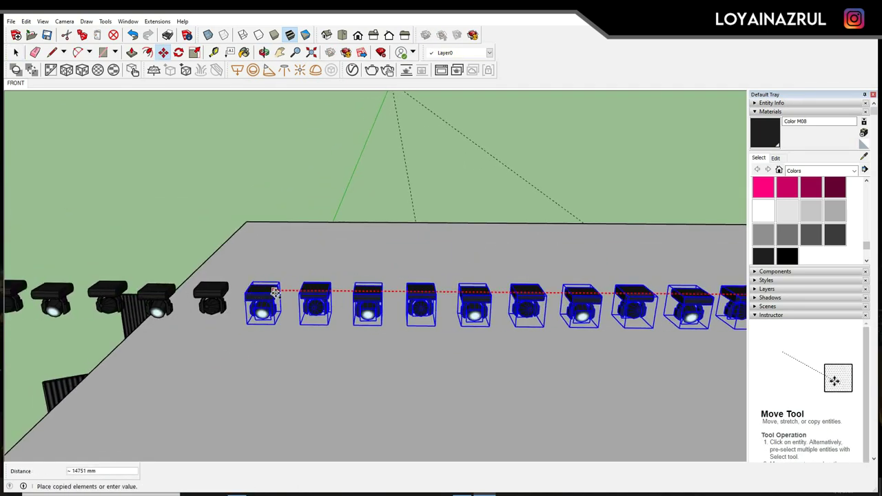
click(274, 293)
key(space)
scroll(273, 295, down, 3)
scroll(431, 300, up, 1)
scroll(461, 342, up, 4)
scroll(412, 333, down, 3)
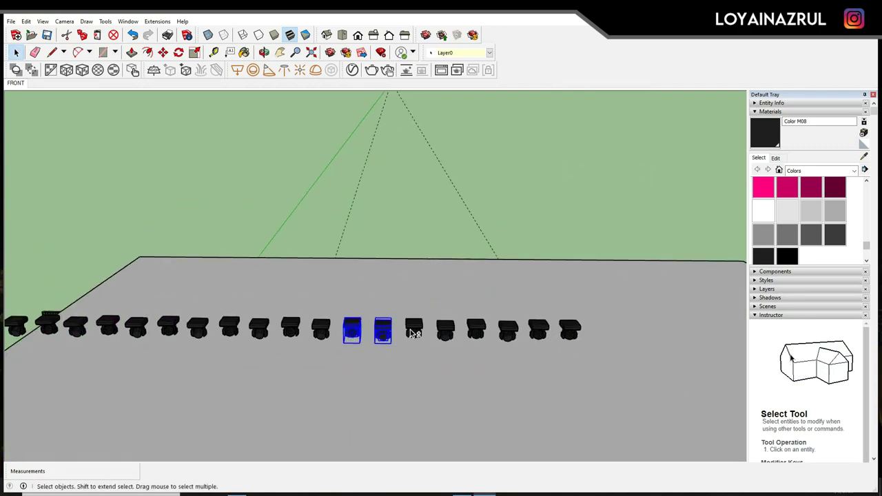
scroll(314, 329, up, 5)
Move the spotlight row up onto the truss in front of the stage
key(m)
click(296, 228)
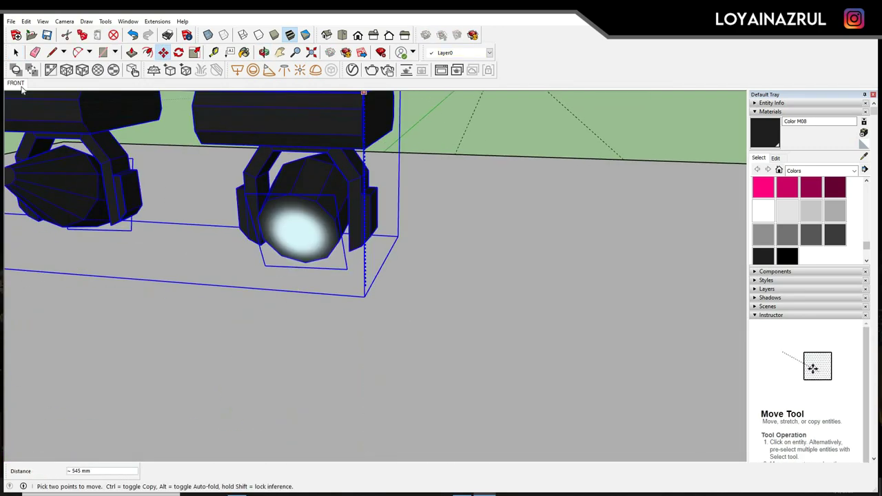
scroll(386, 276, down, 5)
scroll(459, 176, up, 4)
mouse_move(459, 176)
middle_down()
mouse_move(213, 236)
mouse_move(228, 214)
mouse_move(289, 217)
middle_up()
scroll(213, 237, down, 5)
scroll(424, 229, up, 4)
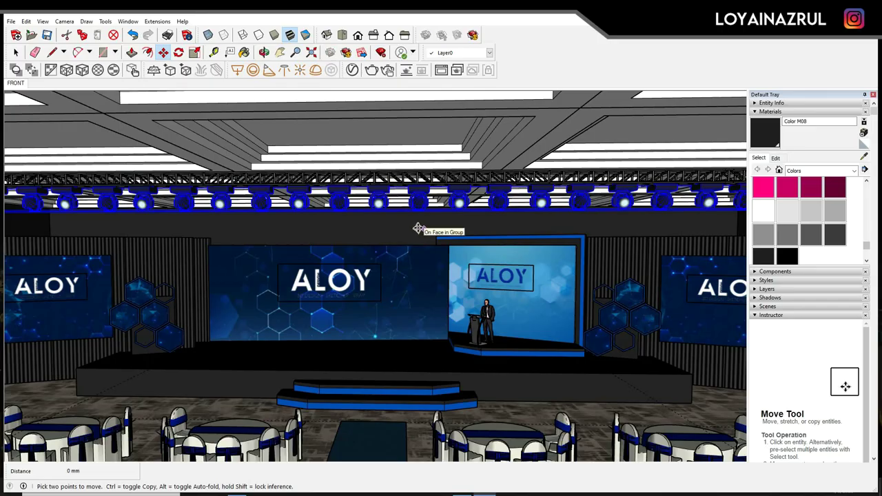
Orbit around the stage and truss to a view looking down on the central ALOY screen
scroll(419, 229, down, 5)
scroll(355, 227, up, 3)
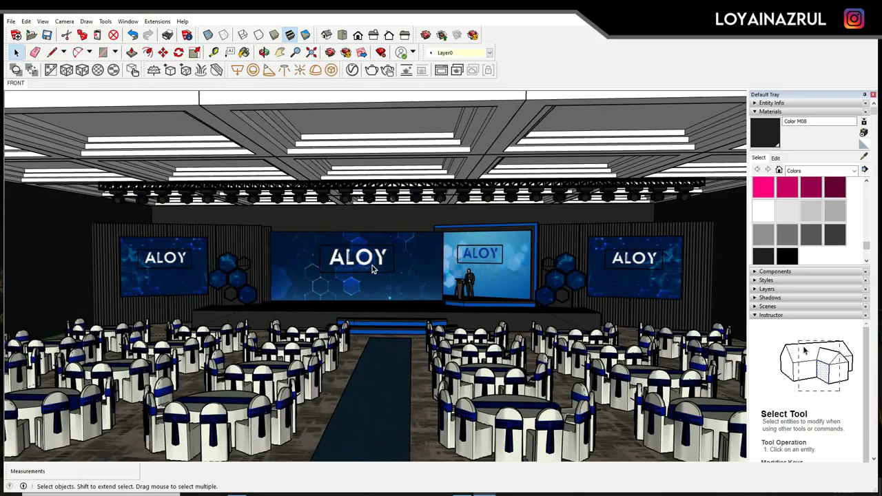
mouse_move(310, 290)
middle_down()
mouse_move(282, 321)
mouse_move(342, 317)
middle_up()
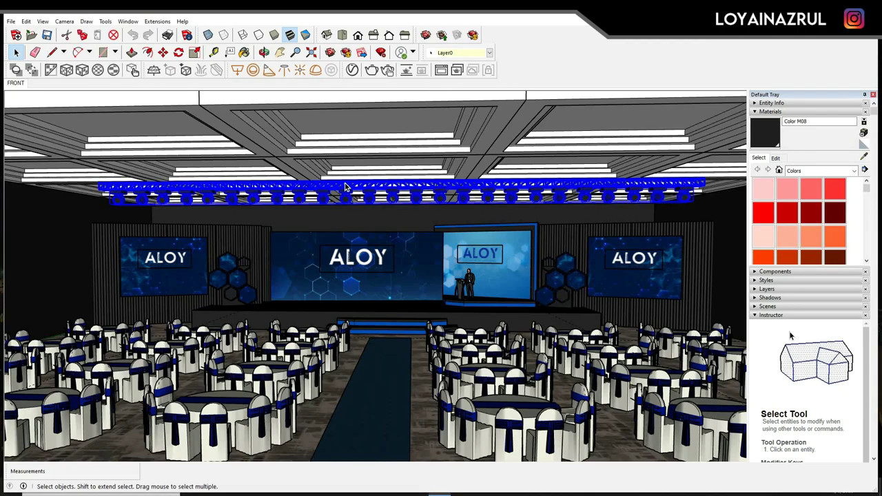
scroll(346, 186, up, 5)
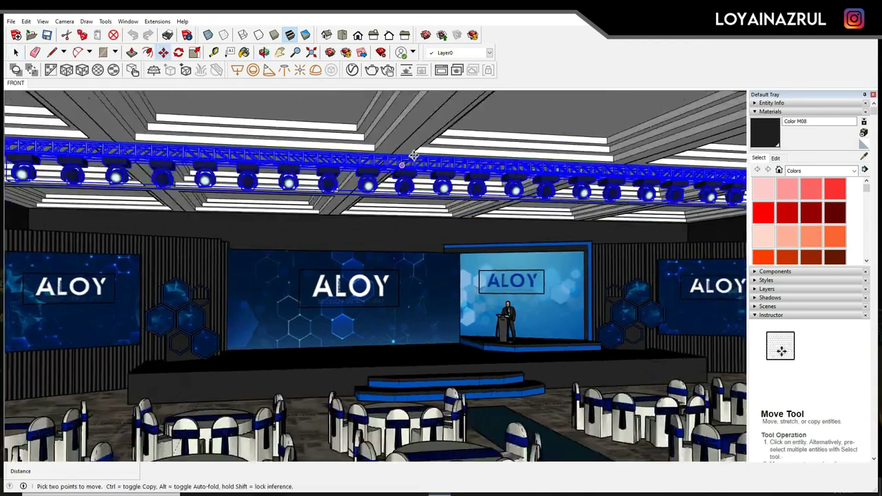
scroll(372, 207, down, 3)
middle_drag(372, 207, 406, 234)
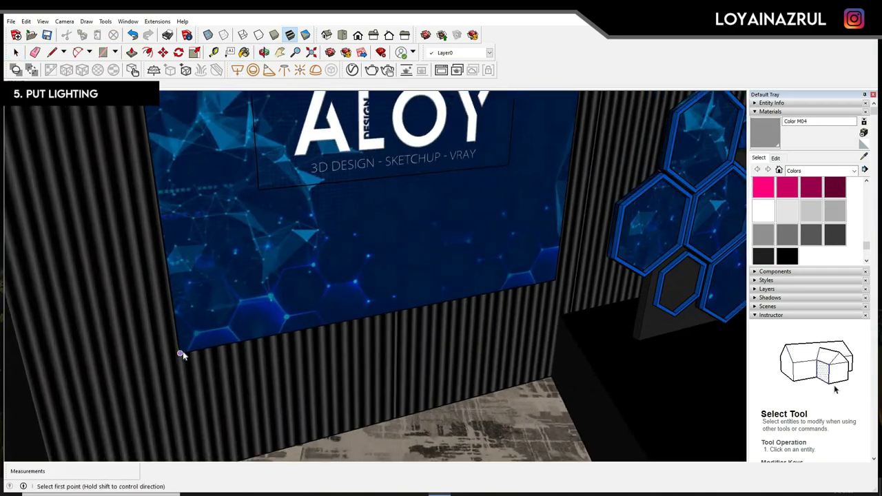
middle_drag(180, 355, 383, 393)
scroll(265, 338, down, 3)
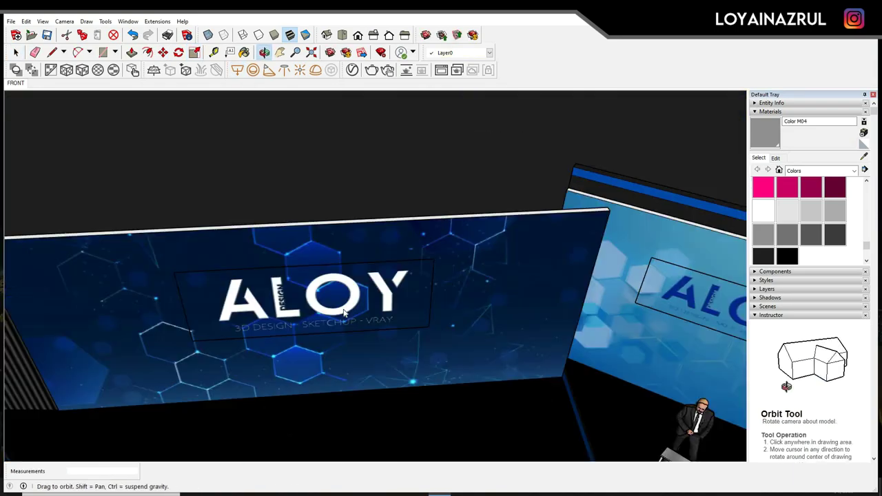
mouse_move(386, 227)
middle_down()
mouse_move(446, 247)
mouse_move(313, 307)
middle_up()
mouse_move(620, 262)
middle_down()
mouse_move(441, 213)
mouse_move(444, 255)
middle_up()
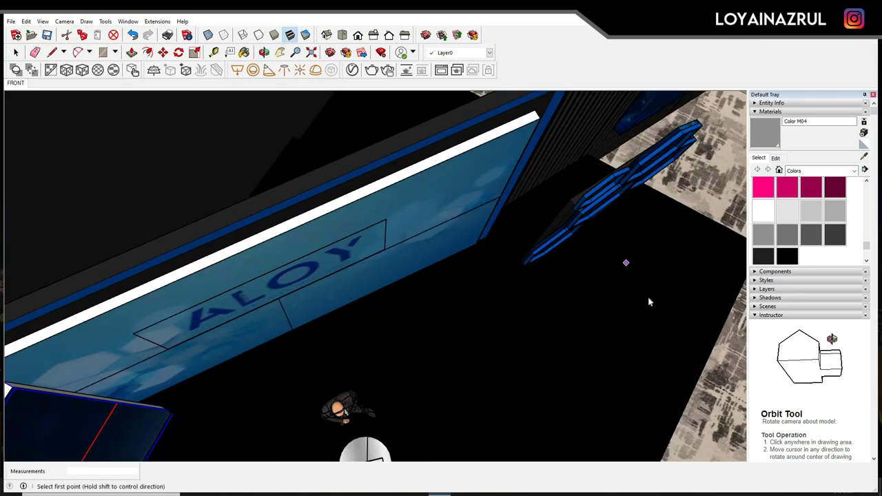
Scale the selected ALOY group and view the whole stage
key(s)
middle_drag(496, 365, 422, 413)
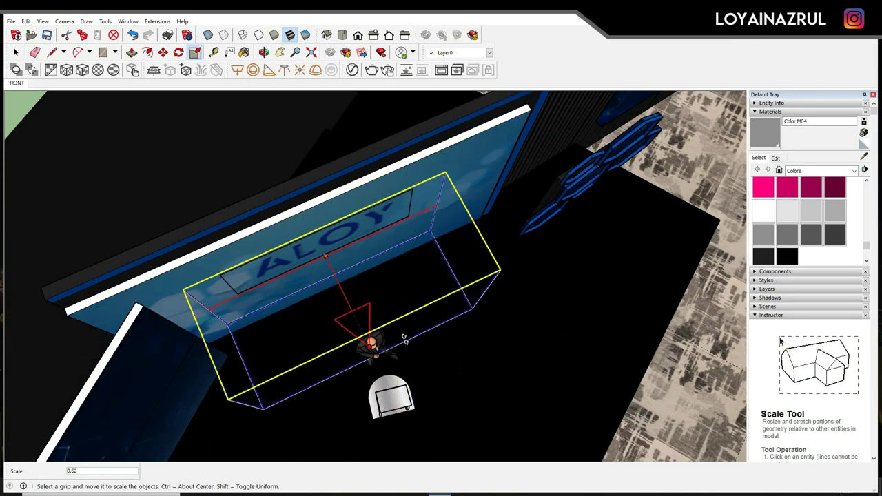
middle_drag(531, 109, 451, 282)
key(space)
scroll(450, 282, down, 3)
scroll(325, 305, up, 5)
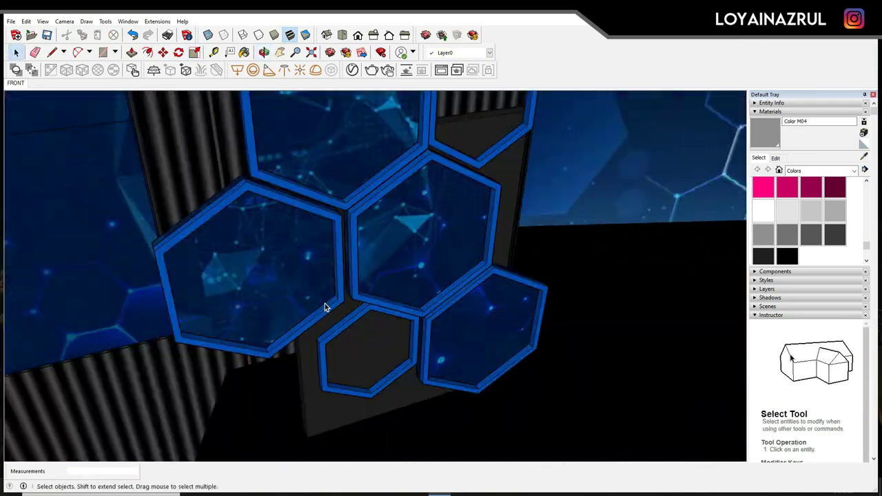
scroll(369, 304, up, 3)
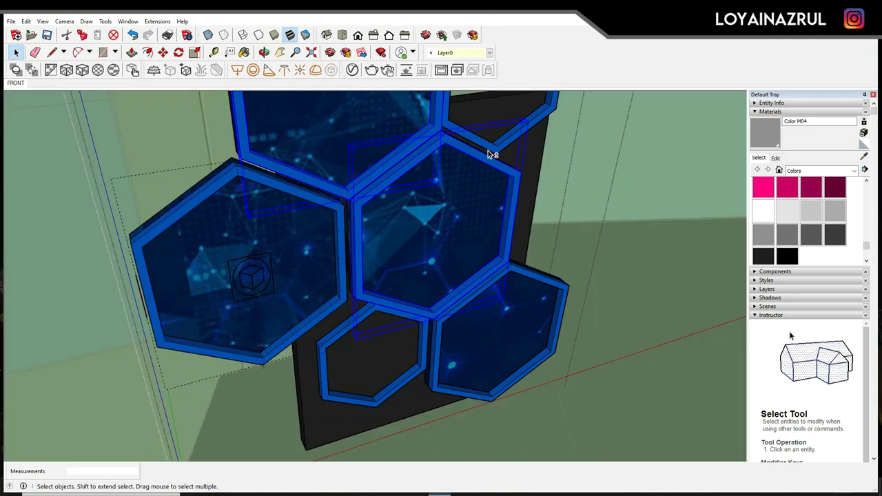
Place the hexagon LED cluster copy on the stage's left side and return to the FRONT scene
click(355, 73)
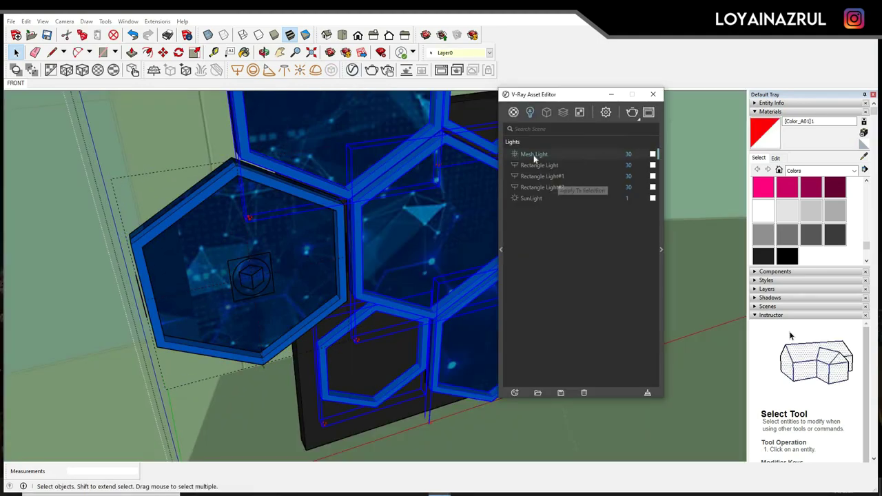
click(610, 94)
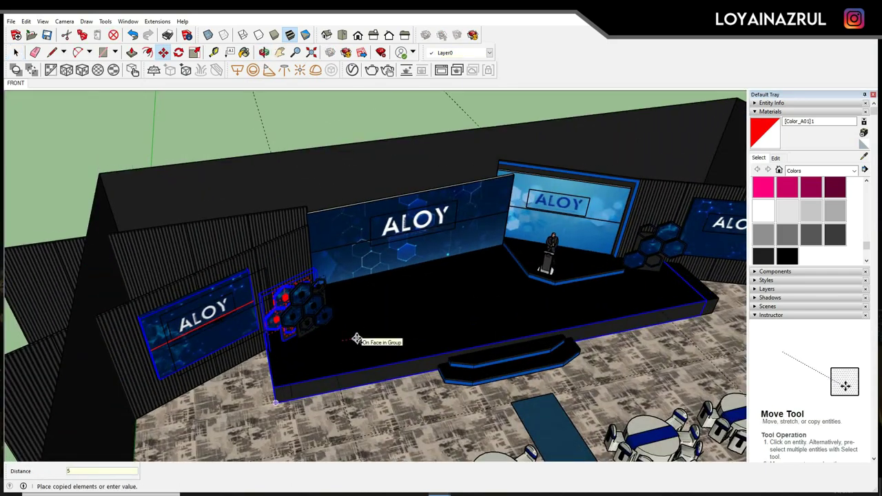
middle_drag(356, 338, 630, 317)
right_click(590, 270)
mouse_move(590, 270)
middle_down()
mouse_move(382, 345)
mouse_move(579, 259)
middle_up()
key(space)
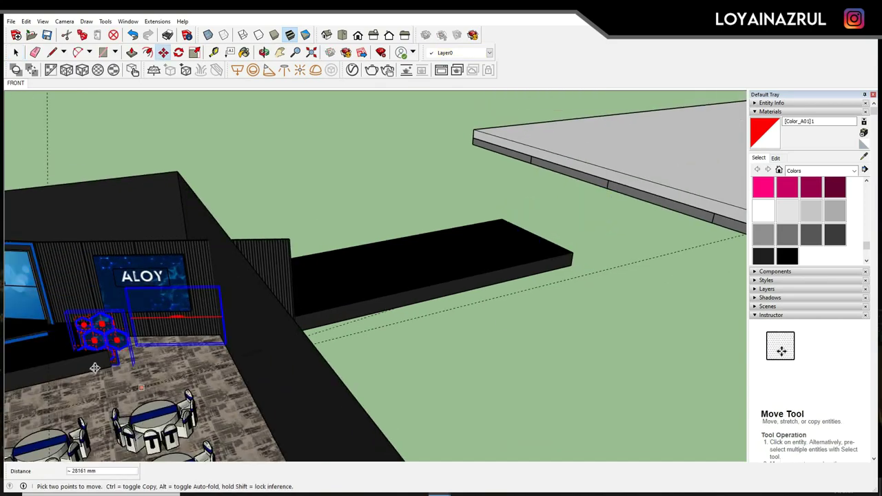
click(15, 82)
mouse_move(269, 272)
middle_down()
mouse_move(133, 143)
mouse_move(564, 195)
mouse_move(403, 122)
middle_up()
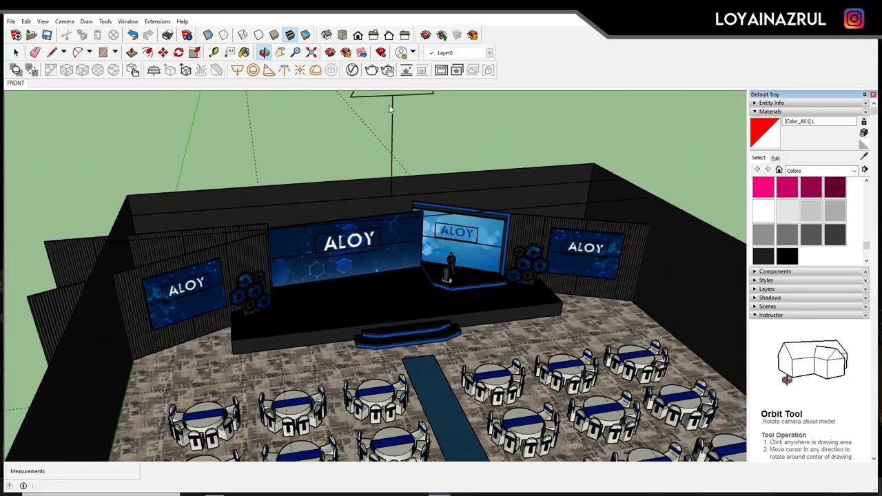
Select the stage's top structure, then bring the front of the stage steps into view
drag(416, 129, 379, 107)
key(s)
scroll(409, 122, down, 2)
mouse_move(483, 275)
middle_down()
mouse_move(435, 219)
mouse_move(424, 281)
middle_up()
scroll(436, 220, up, 2)
key(space)
mouse_move(475, 334)
middle_down()
mouse_move(530, 350)
mouse_move(397, 326)
middle_up()
key(space)
scroll(381, 407, up, 3)
mouse_move(380, 407)
middle_down()
mouse_move(434, 380)
mouse_move(428, 343)
middle_up()
scroll(419, 301, up, 3)
middle_drag(430, 393, 397, 340)
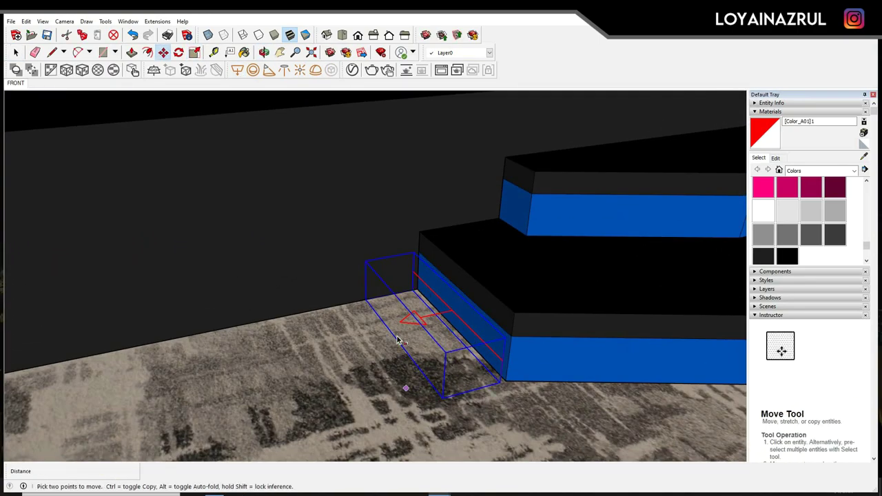
Set the copied blue box against the bottom step and rotate it 22.5° to the angled edge
click(510, 383)
key(q)
scroll(506, 381, up, 2)
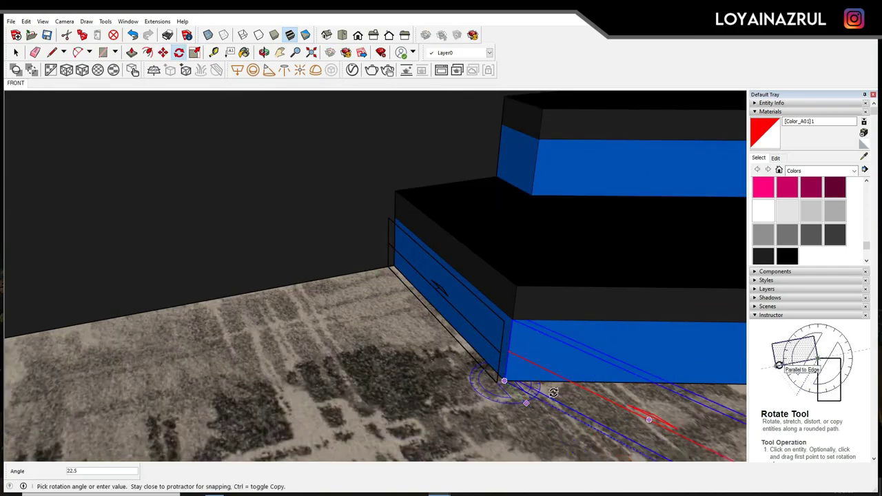
middle_drag(552, 414, 483, 359)
key(s)
scroll(408, 288, up, 3)
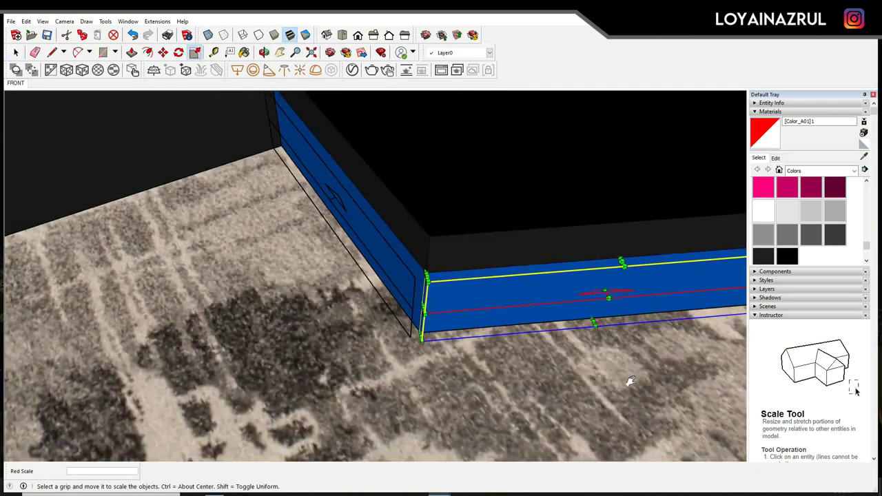
key(space)
scroll(545, 240, down, 3)
Position the thin blue box at the step base and stretch it to length
key(m)
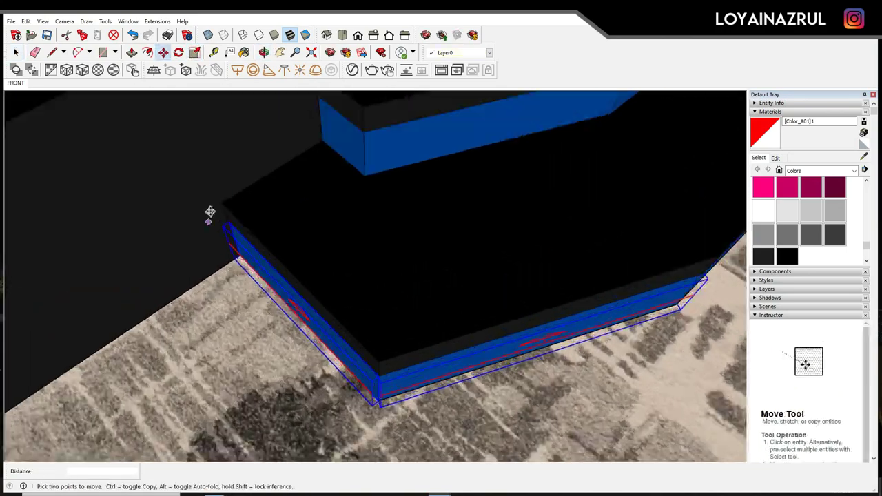
middle_drag(210, 213, 338, 148)
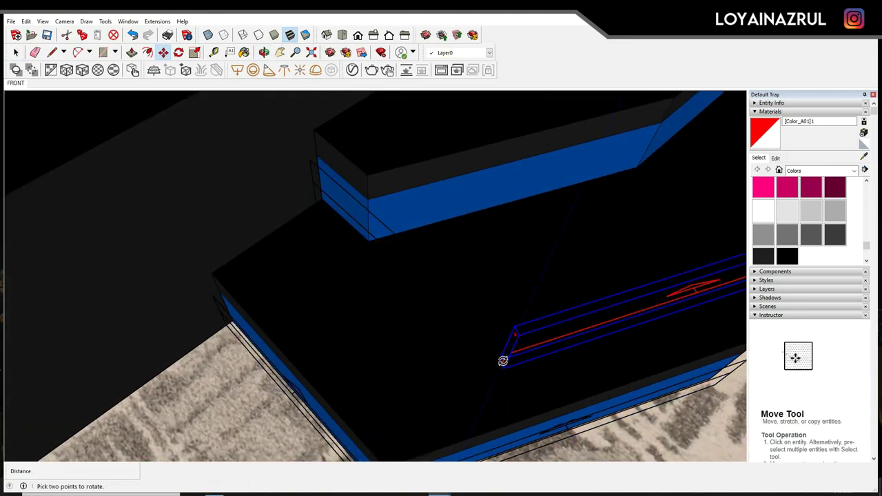
scroll(529, 349, up, 2)
click(297, 178)
key(space)
middle_drag(297, 178, 386, 277)
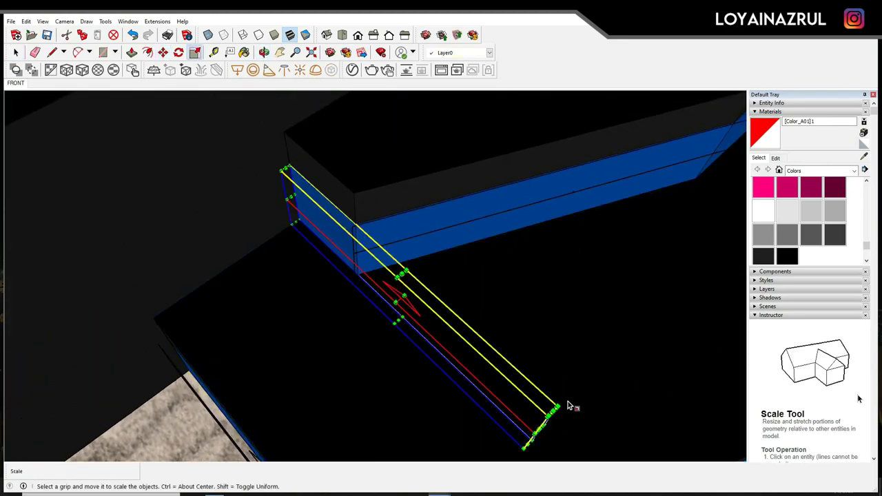
key(space)
mouse_move(372, 218)
middle_down()
mouse_move(379, 277)
mouse_move(587, 315)
mouse_move(431, 352)
mouse_move(373, 328)
middle_up()
key(s)
key(space)
key(m)
Align the blue band with the black step boxes and copy it 709 mm along the step
mouse_move(454, 220)
middle_down()
mouse_move(492, 291)
mouse_move(365, 341)
mouse_move(554, 298)
middle_up()
key(space)
key(m)
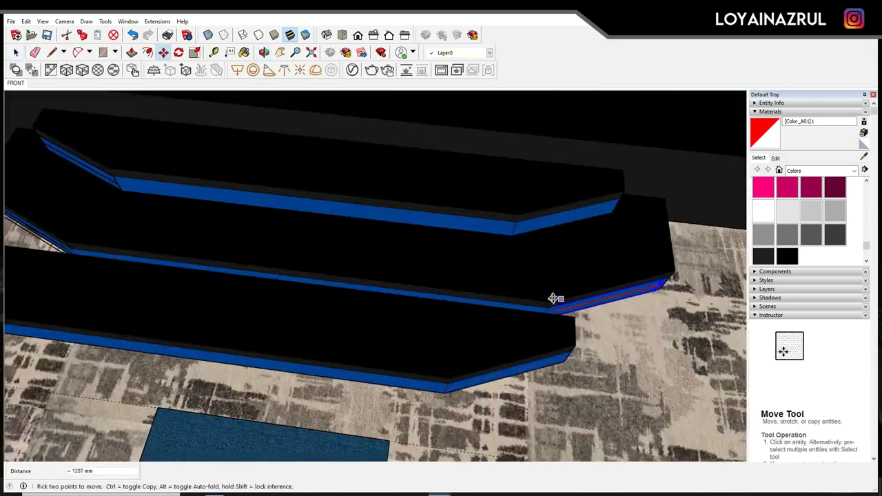
middle_drag(483, 330, 203, 380)
key(m)
middle_drag(156, 275, 331, 236)
scroll(334, 262, up, 3)
middle_drag(434, 212, 394, 324)
key(m)
key(s)
middle_drag(519, 201, 530, 307)
Copy further blue bands along the remaining step bases and resize them to fit
key(m)
ctrl+click(581, 261)
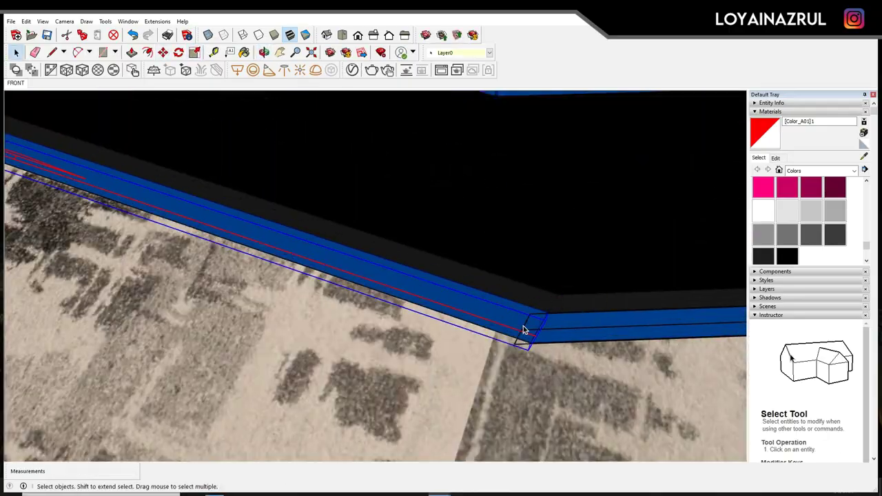
scroll(524, 330, down, 5)
mouse_move(557, 325)
middle_down()
mouse_move(209, 301)
mouse_move(437, 313)
middle_up()
scroll(312, 306, up, 3)
key(m)
ctrl+click(437, 313)
right_click(457, 325)
mouse_move(516, 258)
middle_down()
mouse_move(508, 139)
mouse_move(541, 178)
mouse_move(321, 374)
mouse_move(338, 358)
mouse_move(350, 379)
middle_up()
scroll(508, 139, down, 2)
key(space)
key(s)
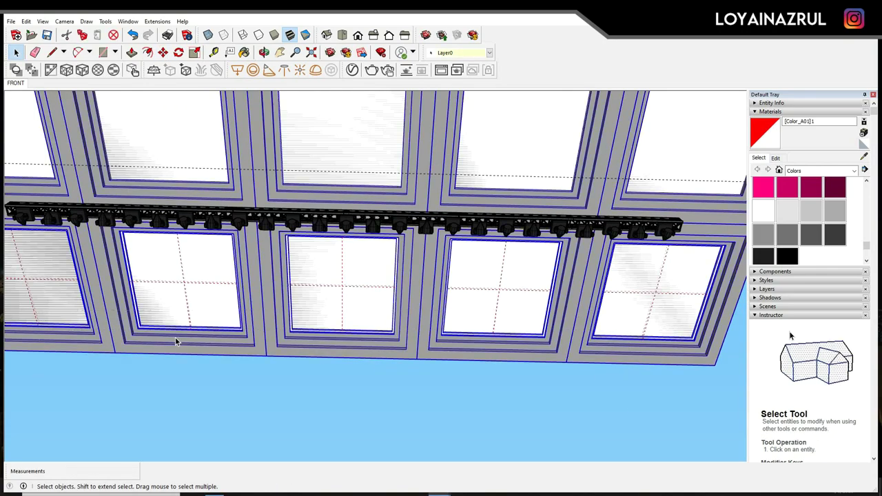
Orbit beneath the ceiling grid to a close view of two adjacent coffers
mouse_move(175, 337)
middle_down()
mouse_move(262, 265)
mouse_move(166, 218)
middle_up()
scroll(261, 265, up, 3)
key(m)
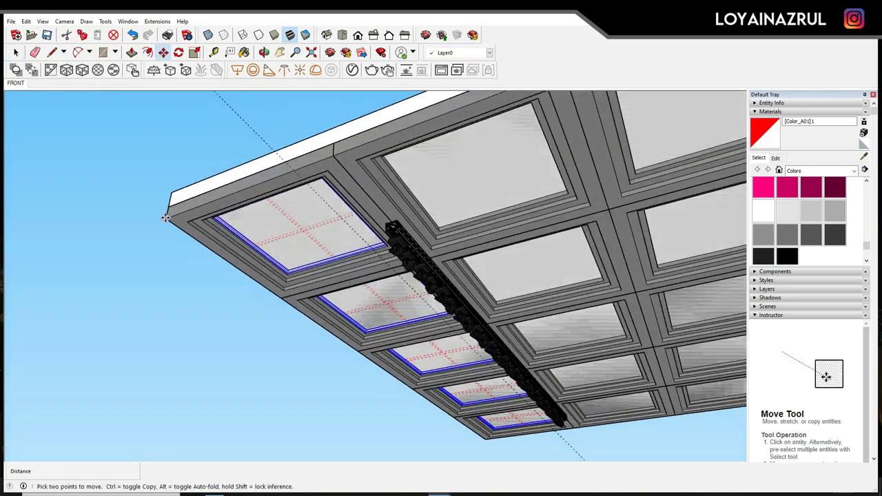
scroll(296, 259, down, 3)
key(m)
middle_drag(296, 259, 439, 390)
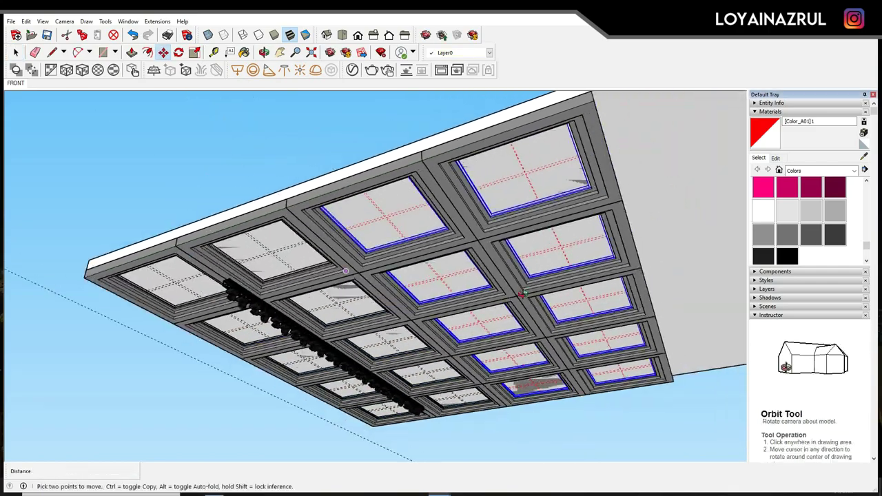
key(space)
scroll(236, 236, up, 5)
middle_drag(237, 237, 427, 388)
scroll(436, 173, up, 3)
Draw a short line from the beam edge to its midpoint between the two coffers
key(l)
click(447, 119)
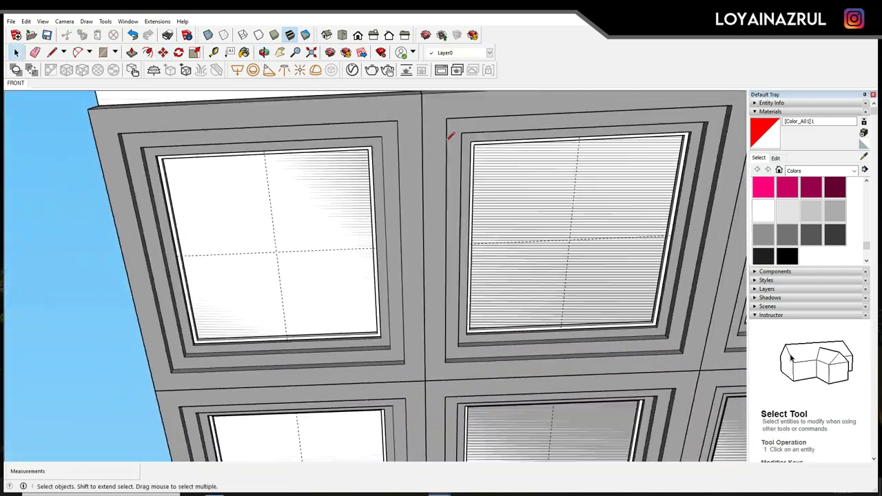
key(l)
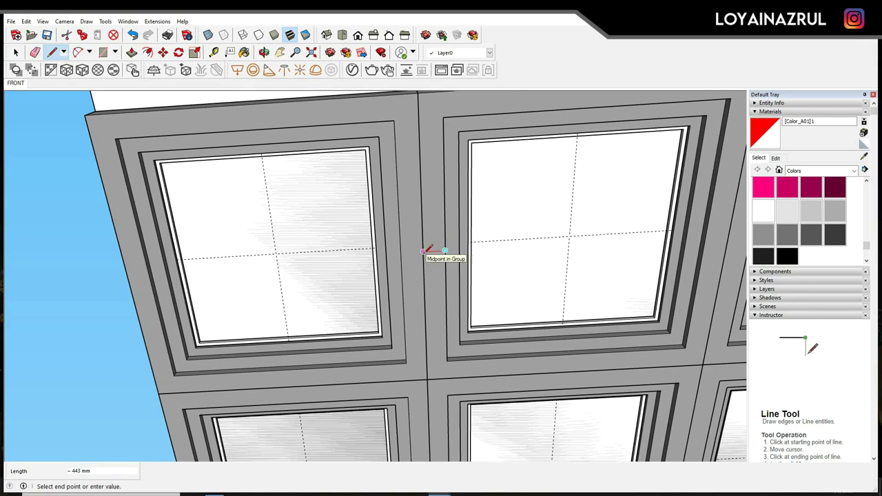
click(422, 251)
scroll(422, 250, up, 3)
middle_drag(473, 252, 453, 290)
key(space)
Draw a small circle centred on the beam between the coffers
key(c)
scroll(407, 290, up, 3)
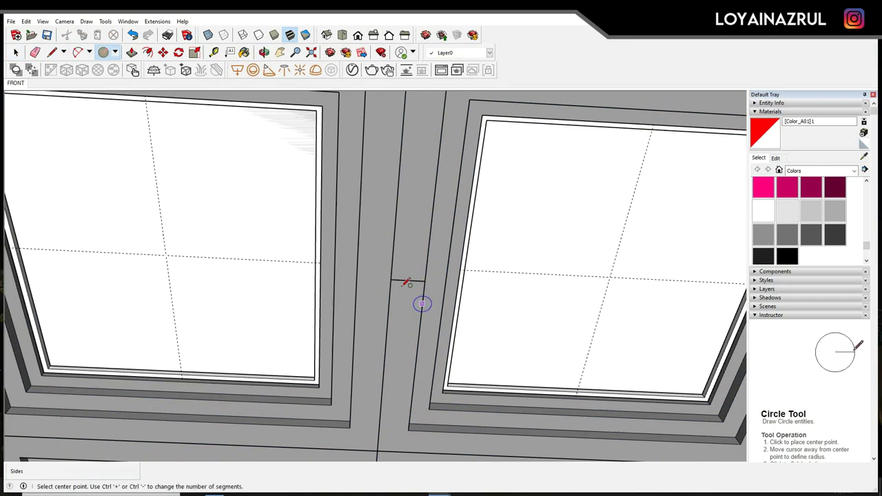
click(379, 276)
click(394, 289)
scroll(394, 288, up, 4)
key(e)
right_click(395, 222)
key(Escape)
Push/Pull the circle 100 mm into a cylindrical downlight
key(p)
scroll(419, 266, up, 2)
click(394, 290)
text(100)
key(Return)
scroll(394, 296, down, 2)
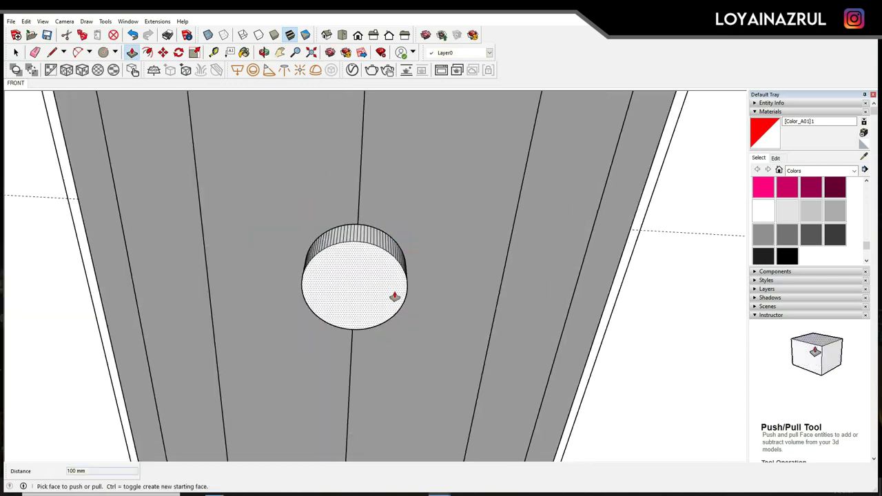
Select the whole cylinder and make it a group
key(space)
triple_click(359, 264)
key(g)
scroll(390, 301, down, 5)
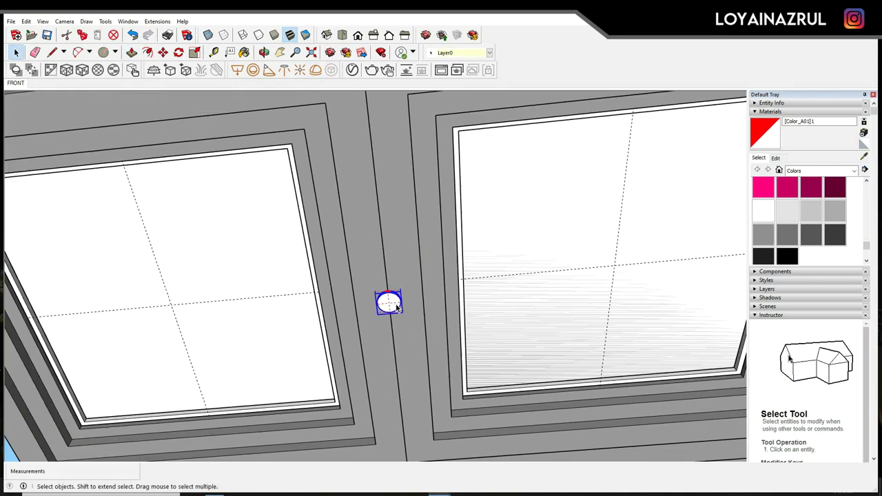
scroll(390, 301, down, 2)
key(m)
mouse_move(410, 203)
middle_down()
mouse_move(498, 271)
mouse_move(423, 273)
mouse_move(505, 340)
middle_up()
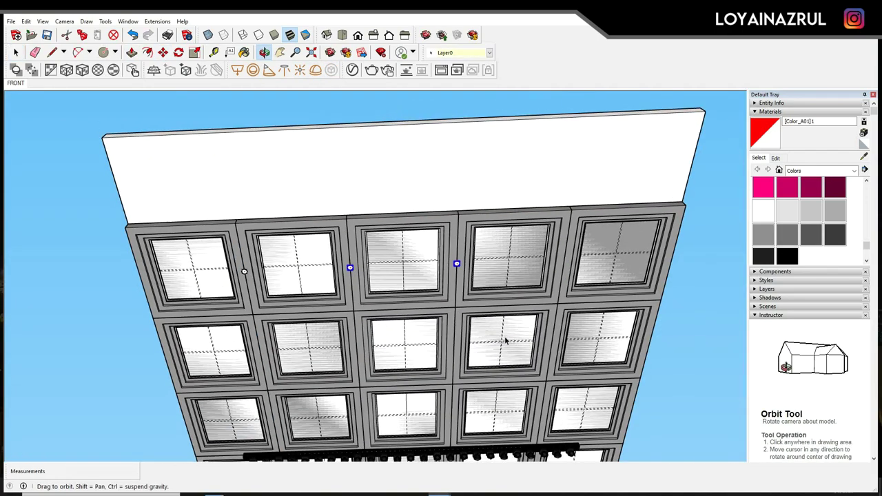
right_click(244, 272)
click(296, 361)
Copy the downlight group with Move+Ctrl across the ceiling beams between coffers
key(m)
mouse_move(296, 361)
middle_down()
mouse_move(318, 166)
mouse_move(290, 291)
middle_up()
click(340, 172)
key(ctrl)
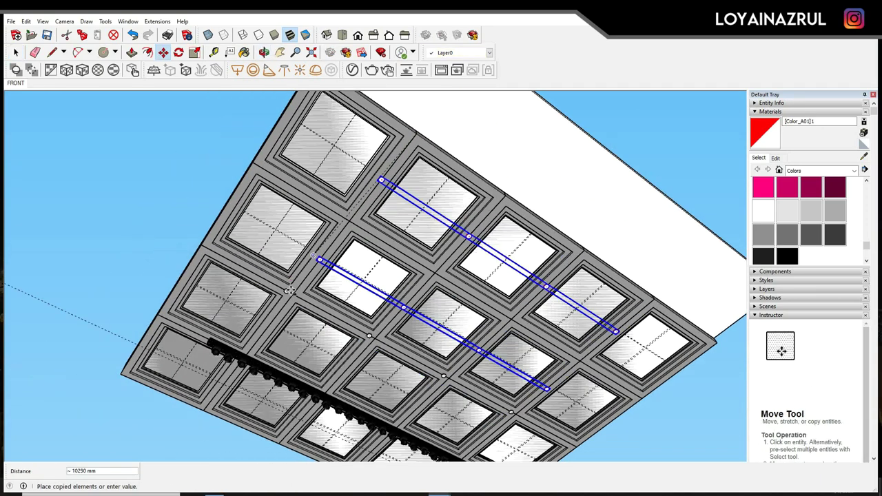
right_click(375, 191)
click(475, 245)
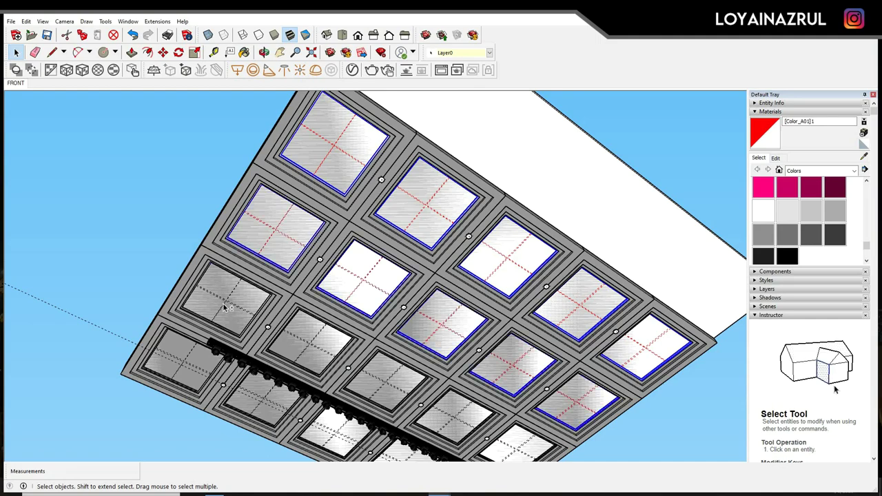
right_click(188, 187)
middle_drag(187, 187, 474, 332)
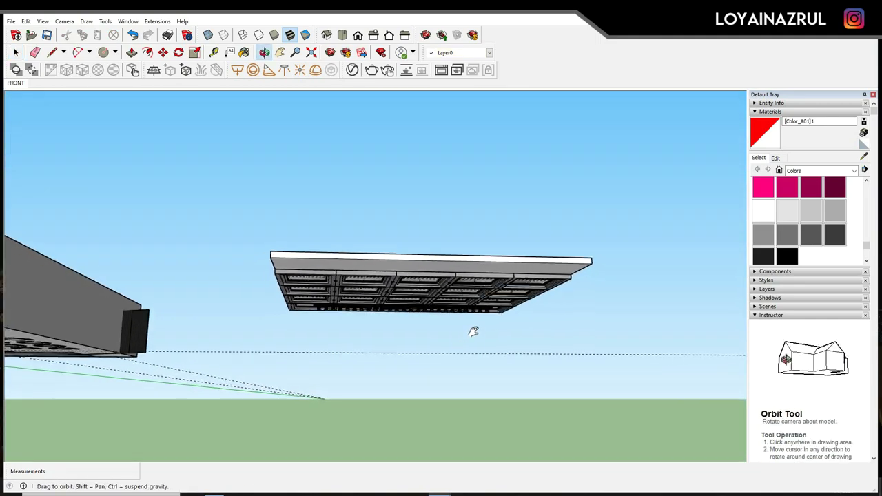
Select the ceiling and orbit around the hall to check the downlight rows
click(406, 273)
key(m)
mouse_move(461, 388)
middle_down()
mouse_move(467, 307)
mouse_move(398, 369)
mouse_move(299, 331)
middle_up()
key(space)
scroll(317, 351, up, 5)
scroll(317, 351, up, 3)
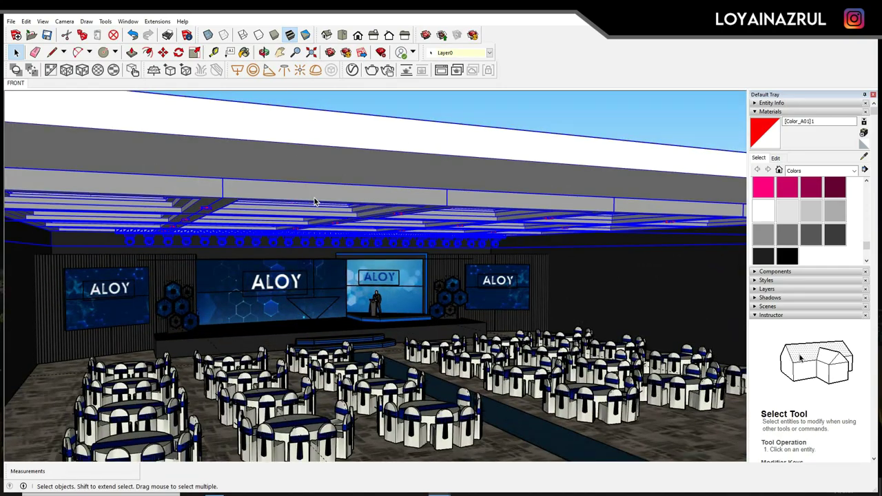
scroll(314, 202, up, 3)
mouse_move(307, 171)
middle_down()
mouse_move(399, 308)
mouse_move(210, 282)
middle_up()
middle_drag(242, 308, 89, 326)
key(m)
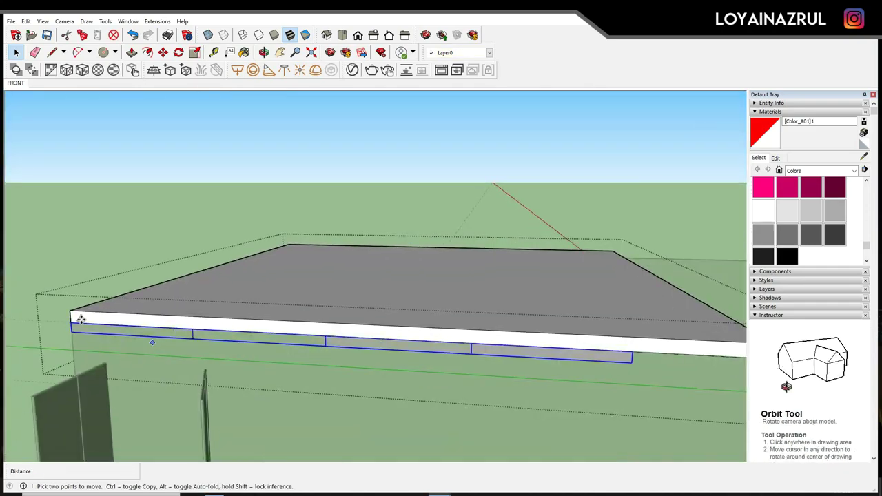
middle_drag(167, 304, 390, 317)
mouse_move(628, 221)
middle_down()
mouse_move(401, 272)
mouse_move(453, 335)
mouse_move(393, 400)
mouse_move(306, 349)
mouse_move(351, 295)
middle_up()
key(space)
key(r)
key(space)
right_click(352, 296)
click(400, 374)
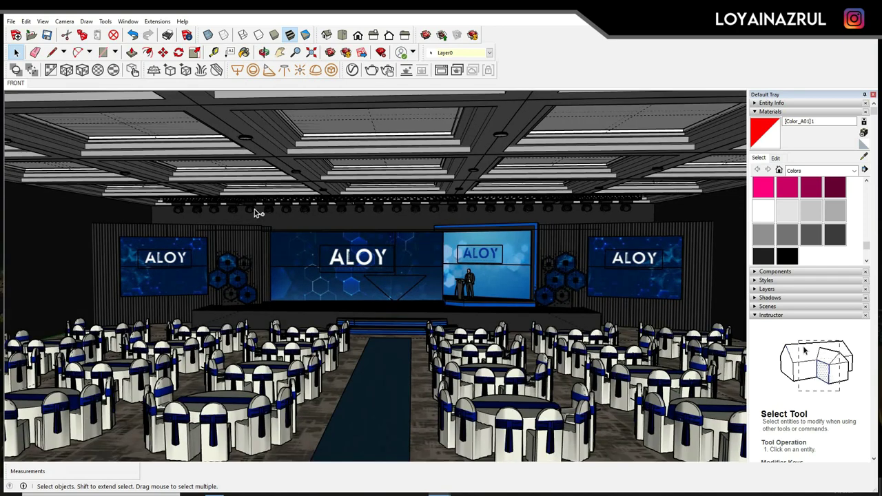
click(353, 70)
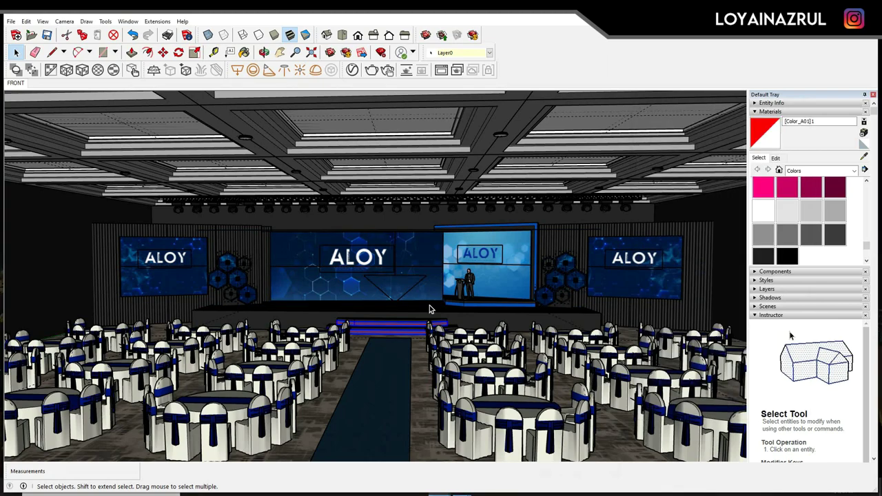
Orbit and zoom in close on the strip light panel at the stage edge
scroll(372, 324, up, 5)
middle_drag(327, 345, 404, 380)
scroll(287, 348, up, 2)
key(m)
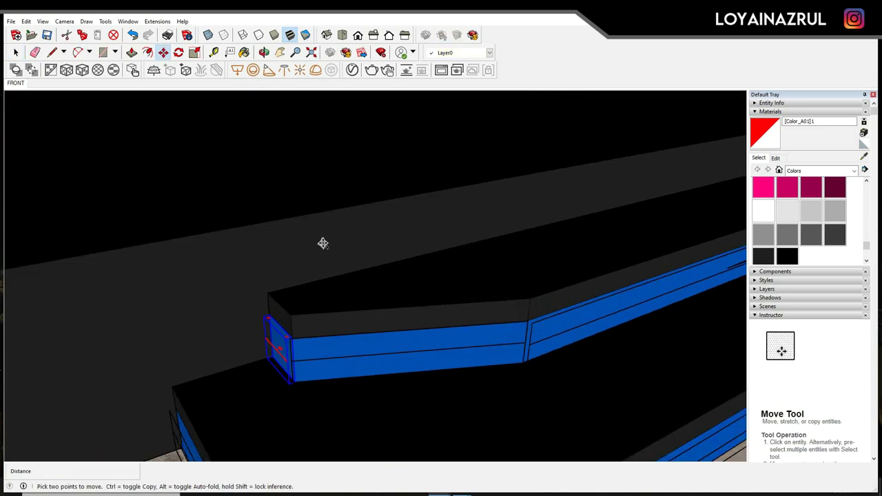
middle_drag(502, 168, 486, 213)
key(s)
middle_drag(343, 124, 476, 240)
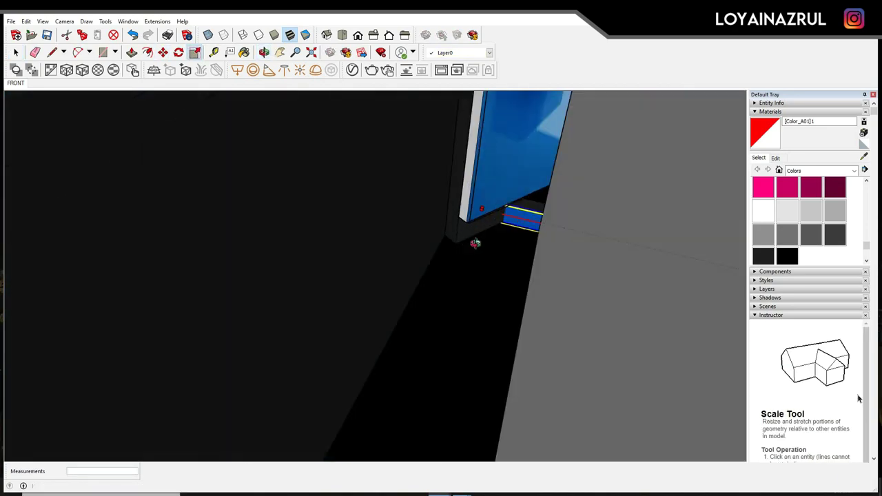
scroll(504, 290, down, 5)
middle_drag(503, 290, 621, 370)
middle_drag(524, 324, 448, 295)
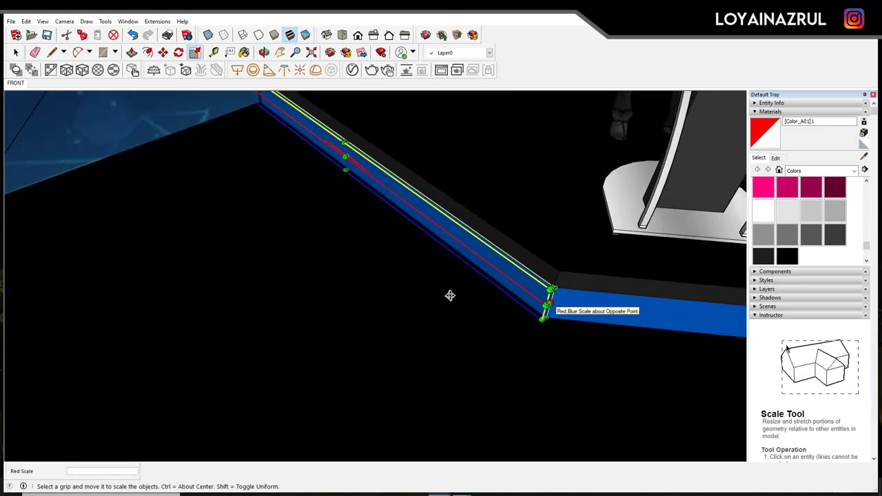
Copy the strip light with Move+Ctrl toward the stage edge corner
key(m)
key(ctrl)
click(553, 293)
middle_drag(553, 293, 465, 283)
scroll(456, 339, up, 2)
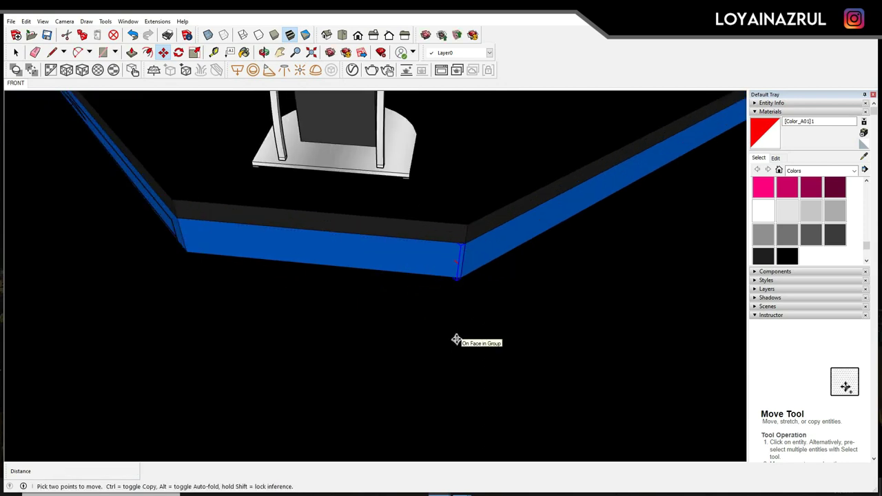
scroll(454, 338, up, 2)
scroll(441, 280, up, 2)
Rotate the copied strip light and scale it from its end to fit
key(q)
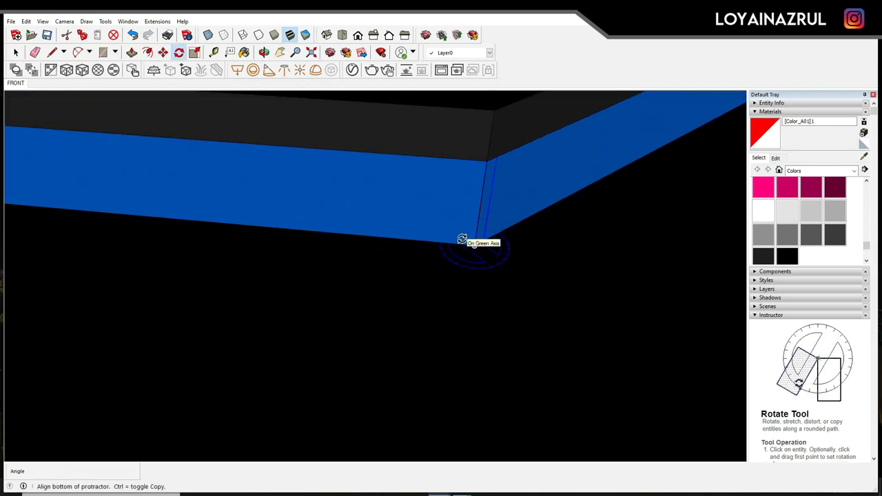
middle_drag(470, 288, 483, 262)
key(s)
middle_drag(250, 234, 297, 183)
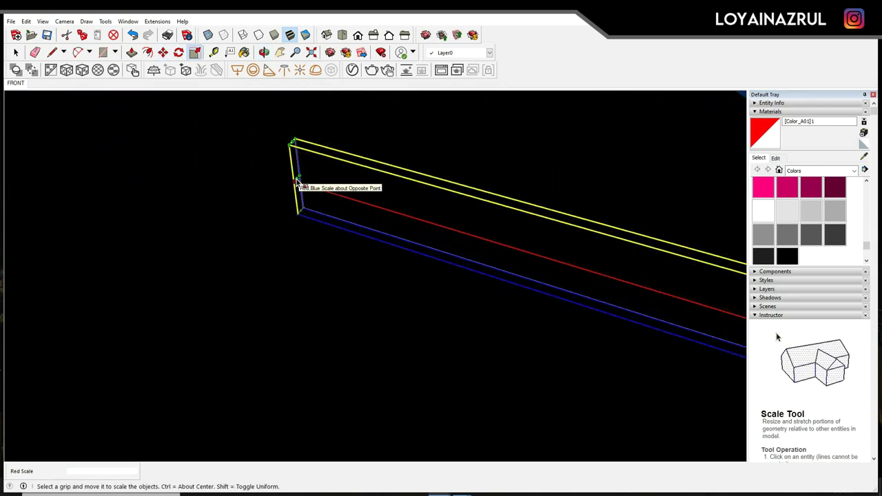
scroll(297, 181, down, 3)
Reorient the view with the podium at left, ready for another strip copy
key(m)
scroll(338, 244, up, 5)
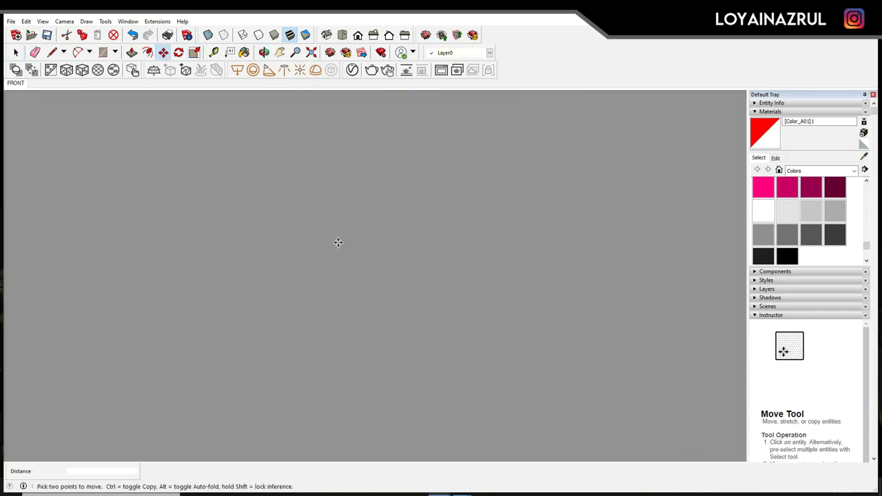
key(space)
scroll(441, 310, up, 6)
key(m)
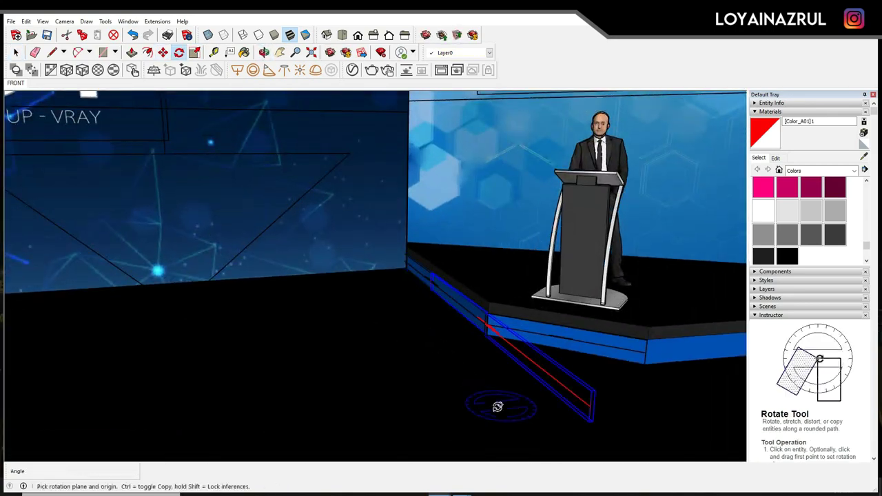
key(m)
mouse_move(461, 363)
middle_down()
mouse_move(547, 331)
mouse_move(634, 282)
middle_up()
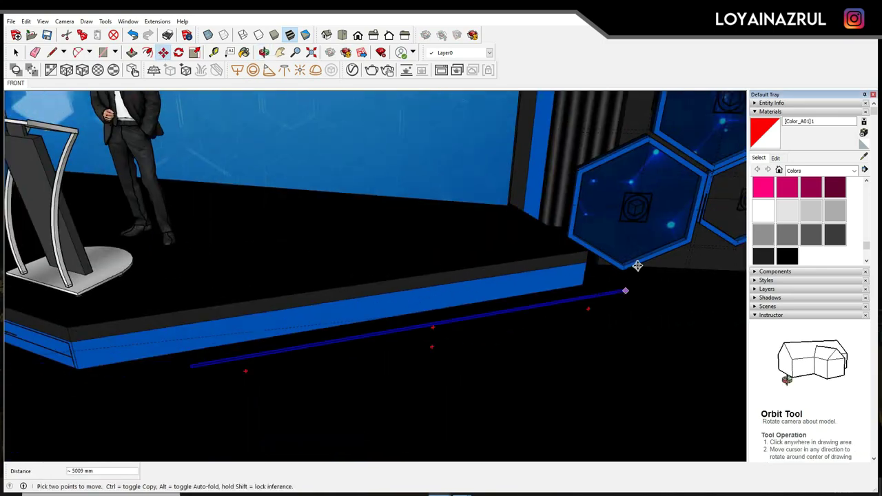
key(s)
key(space)
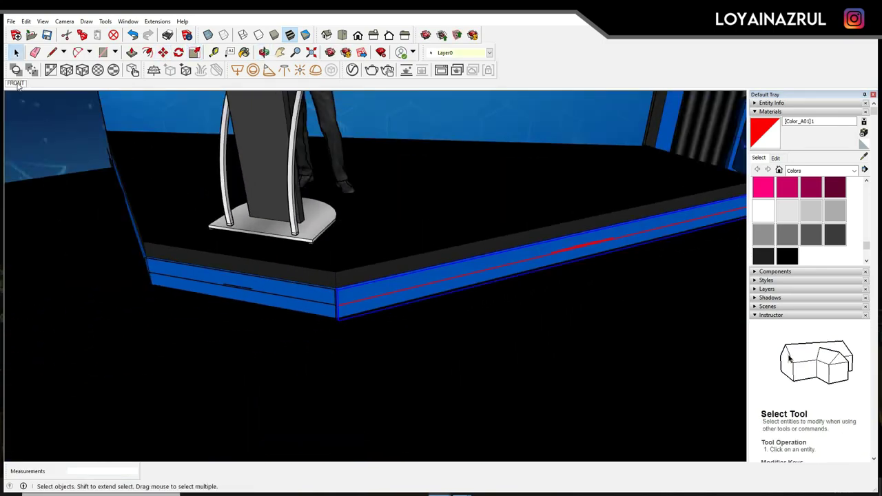
scroll(515, 314, down, 6)
scroll(516, 313, up, 5)
key(m)
scroll(410, 301, up, 3)
Copy another strip light along the stage edge with Move+Ctrl
click(484, 301)
key(ctrl)
click(511, 352)
mouse_move(511, 353)
middle_down()
mouse_move(501, 325)
mouse_move(476, 328)
middle_up()
Rotate the copy about its bottom corner and narrow the blue panel to three-quarters width
key(q)
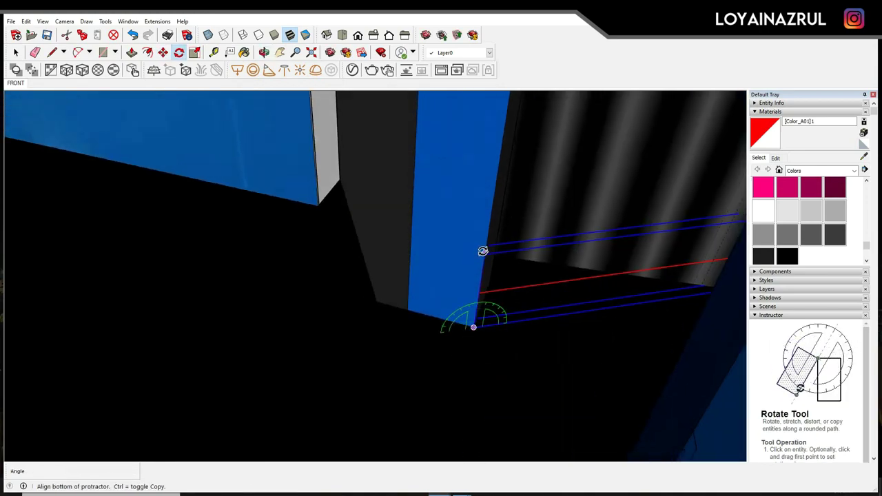
scroll(454, 330, up, 2)
click(486, 326)
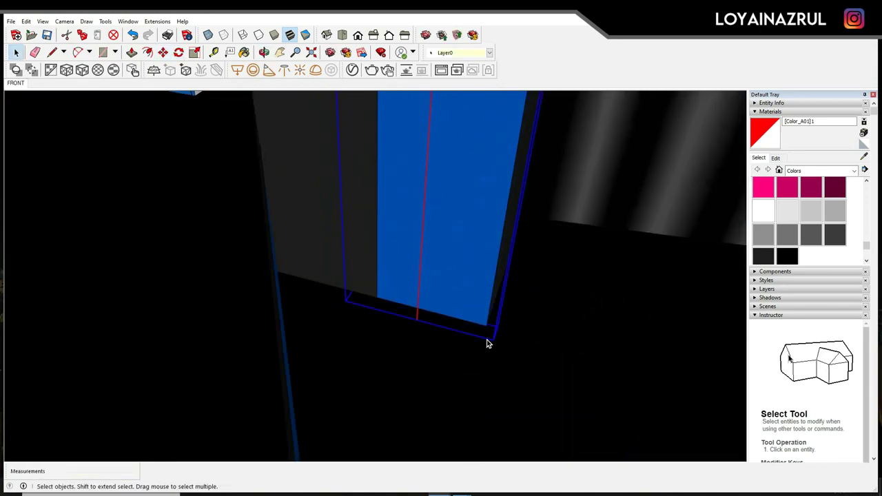
click(512, 276)
middle_drag(512, 277, 483, 299)
scroll(441, 303, up, 2)
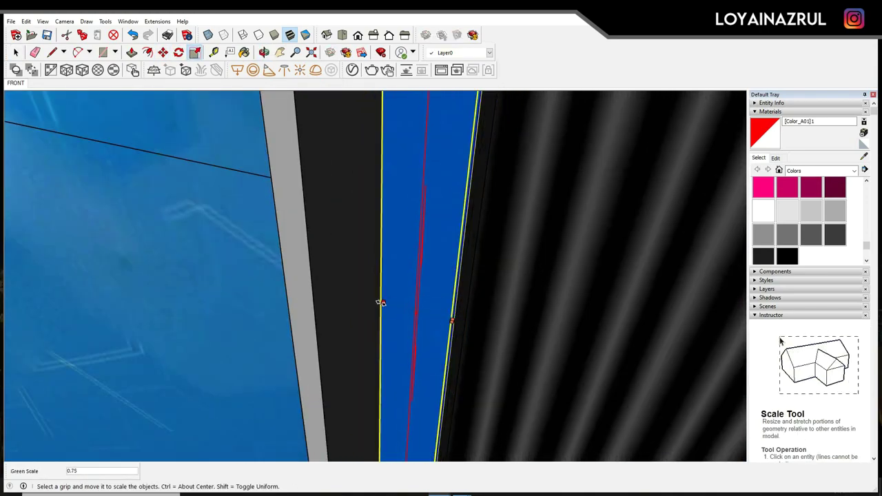
click(380, 303)
middle_drag(380, 303, 445, 378)
scroll(431, 258, down, 5)
scroll(538, 235, down, 3)
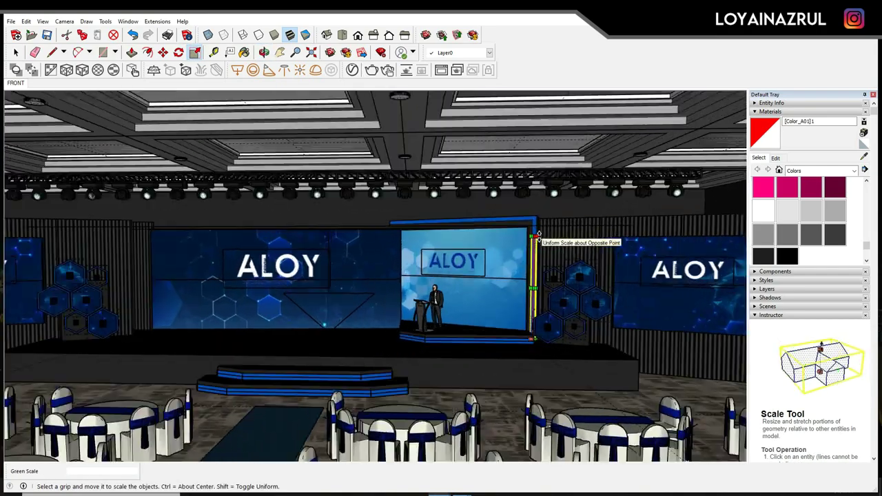
scroll(538, 235, up, 5)
Adjust the right-hand screen frame piece with Move and Scale, orbiting around it
key(m)
middle_drag(543, 166, 547, 172)
scroll(559, 207, up, 3)
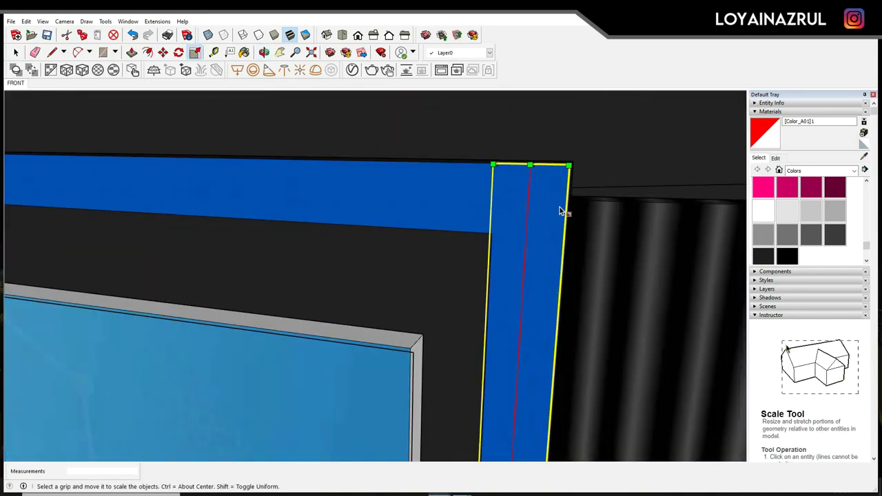
middle_drag(582, 176, 494, 165)
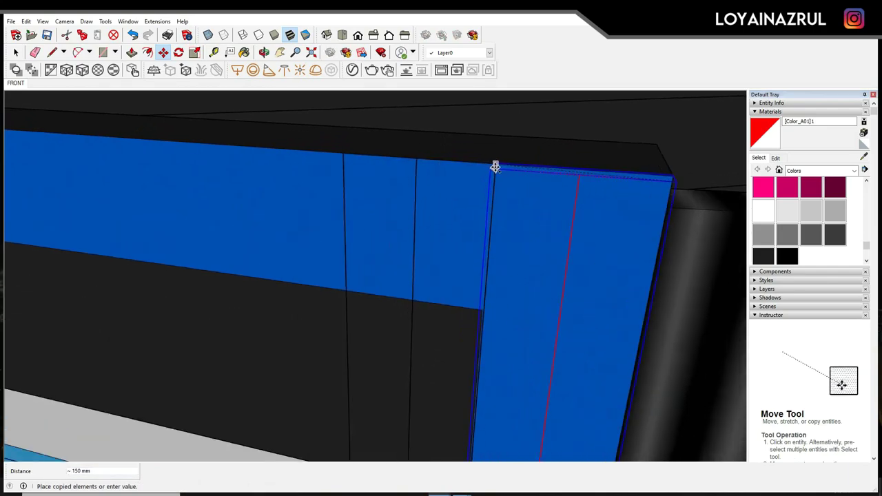
key(s)
middle_drag(445, 324, 409, 240)
scroll(396, 389, up, 3)
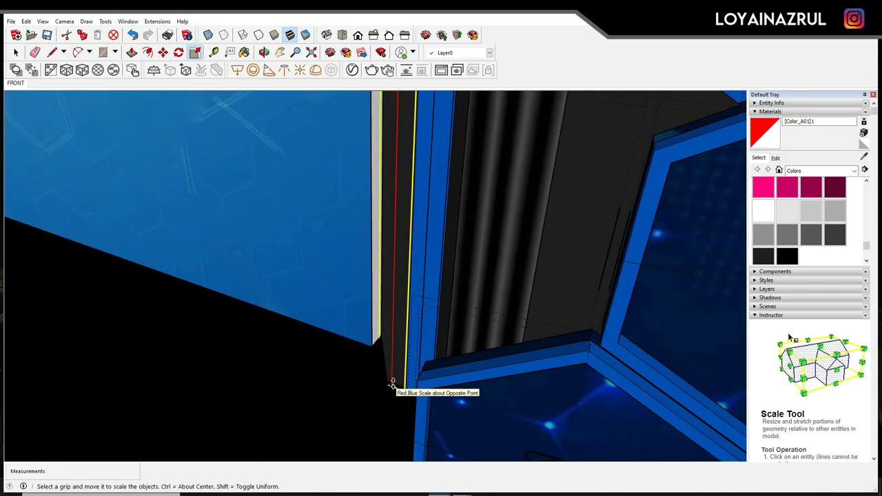
scroll(451, 223, up, 3)
scroll(421, 161, up, 3)
mouse_move(421, 161)
middle_down()
mouse_move(429, 303)
mouse_move(577, 193)
mouse_move(198, 229)
middle_up()
scroll(429, 303, down, 3)
scroll(576, 193, down, 3)
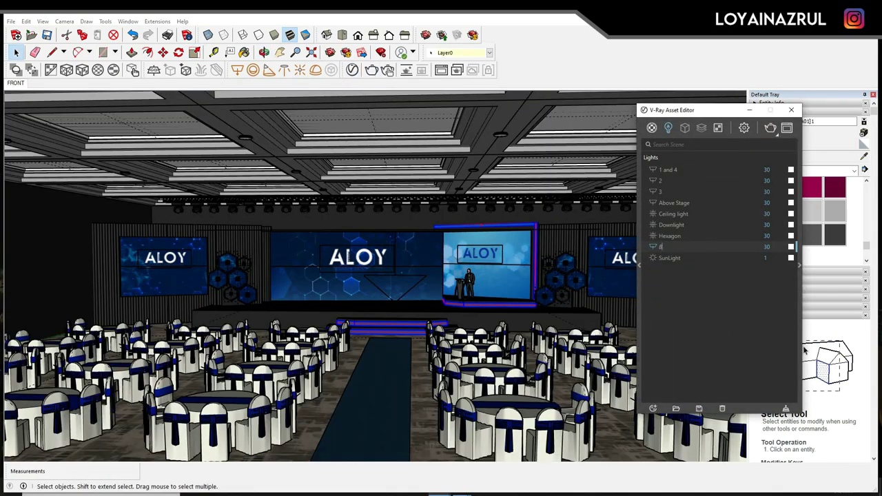
Select the Above Stage light in the V-Ray lights editor and inspect the stage around it
drag(710, 109, 379, 101)
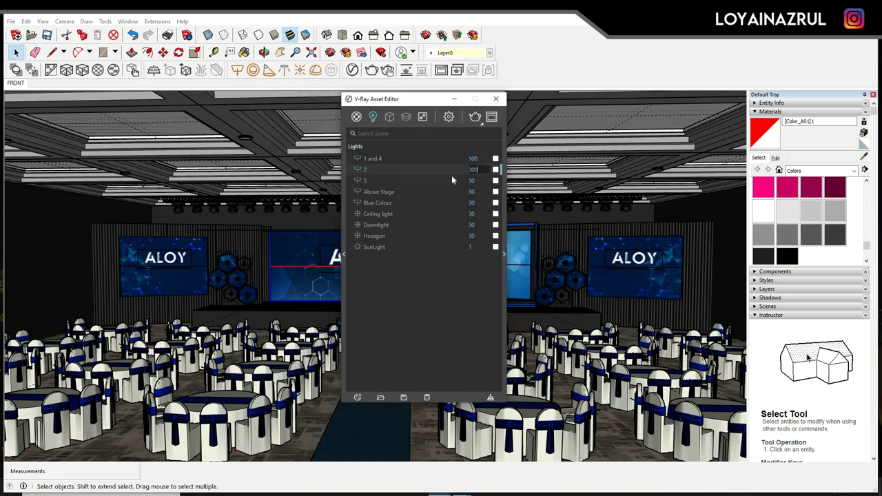
click(451, 178)
click(425, 192)
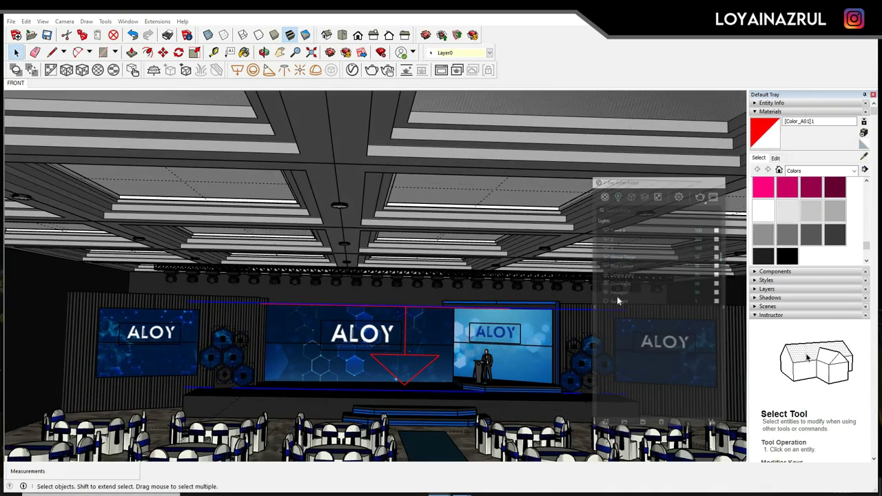
key(s)
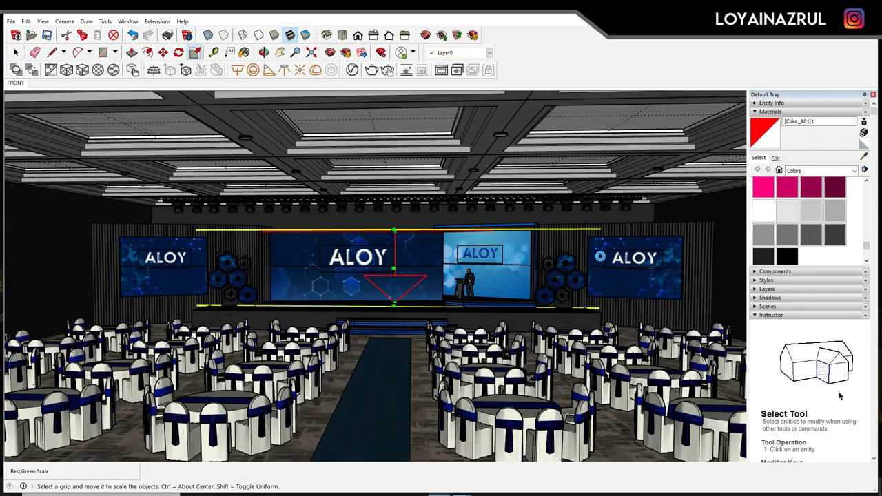
middle_drag(482, 289, 659, 266)
scroll(640, 276, up, 5)
scroll(659, 266, up, 5)
scroll(622, 387, up, 3)
middle_drag(622, 386, 517, 363)
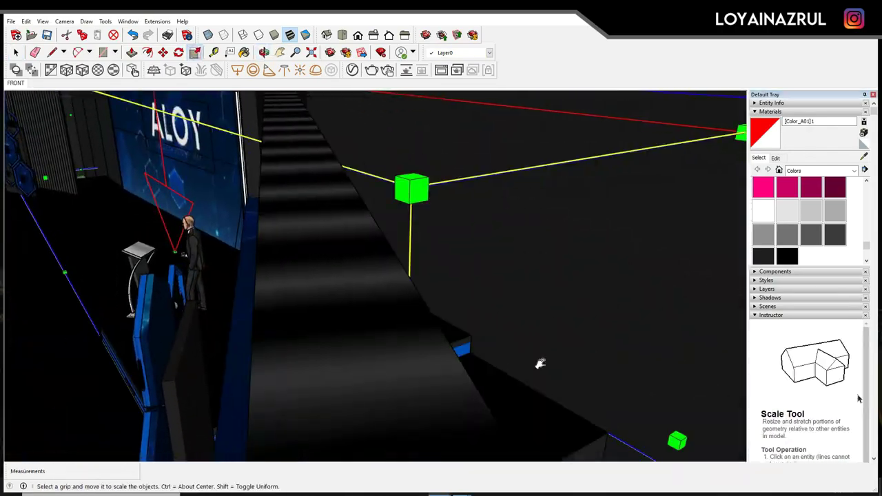
scroll(498, 260, down, 5)
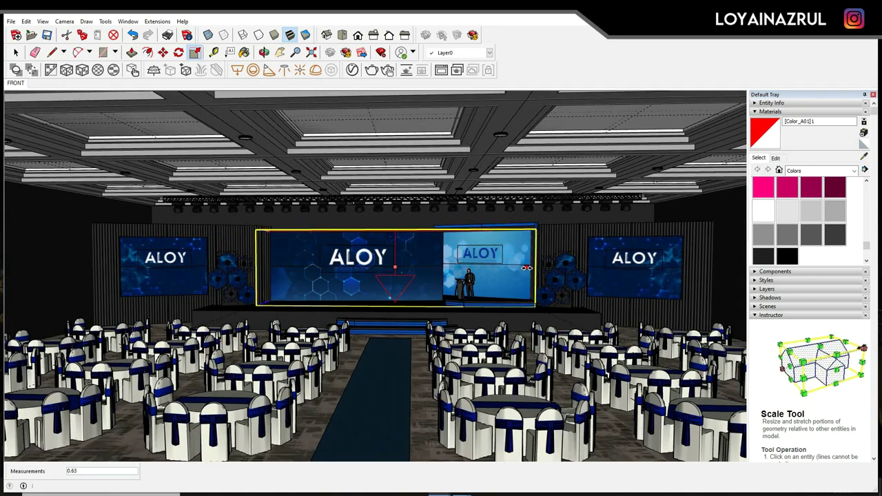
key(space)
Review the settings of the 1 and 4, Above Stage, Blue Colour and Ceiling lights
click(425, 34)
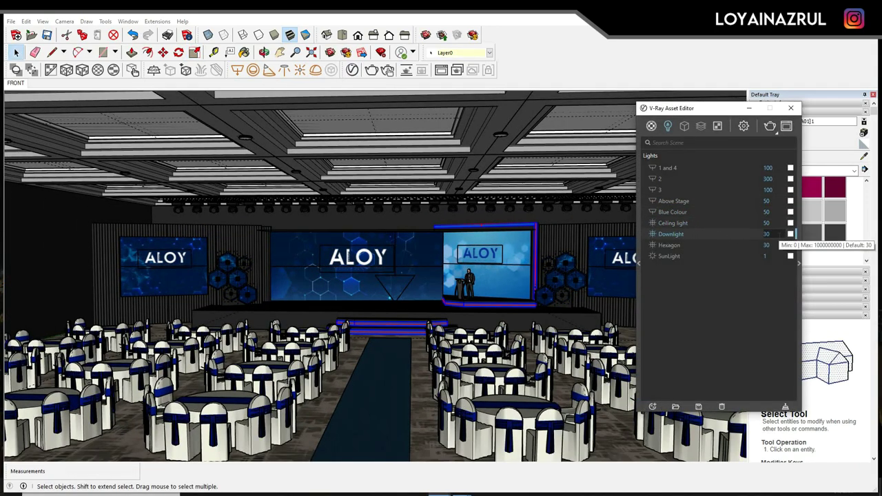
drag(696, 108, 357, 109)
click(331, 168)
scroll(520, 322, down, 2)
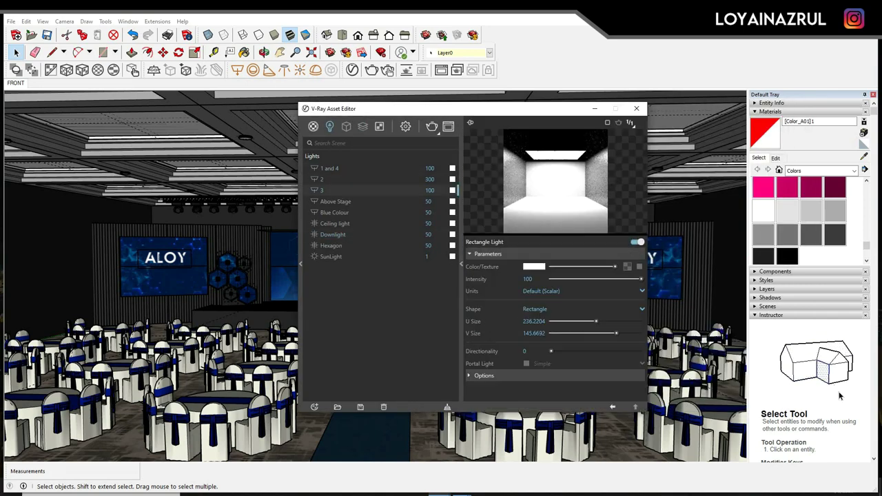
click(336, 201)
key(Down)
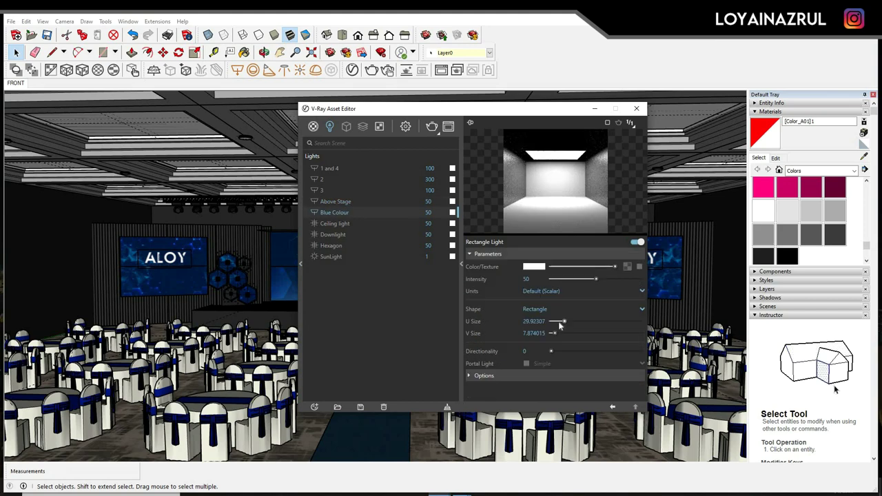
click(341, 224)
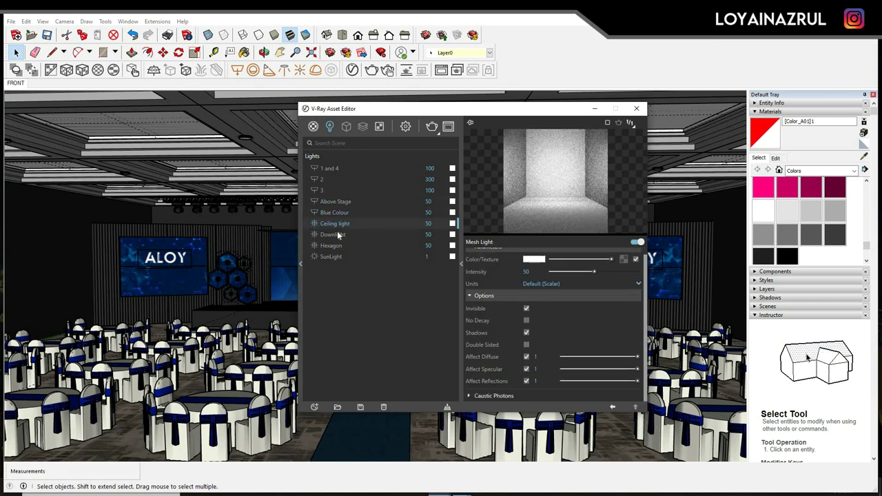
Change the Hexagon light's colour to light blue
click(534, 266)
click(361, 315)
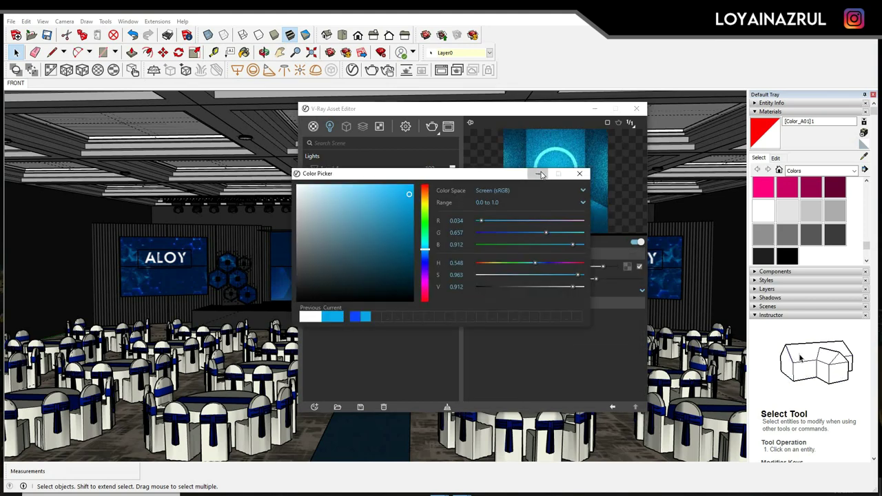
key(Return)
click(375, 234)
Expand Render Output, check the Color M09 material, and start the V-Ray render
click(405, 126)
click(354, 230)
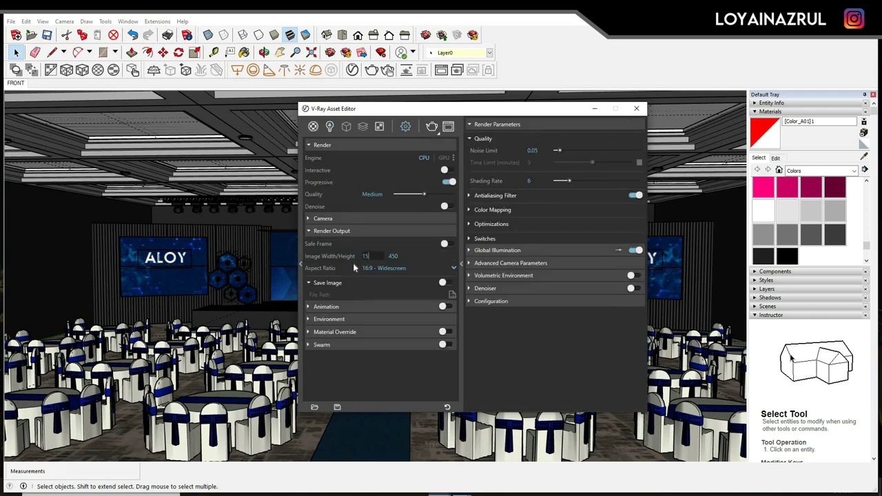
click(313, 126)
drag(358, 108, 434, 91)
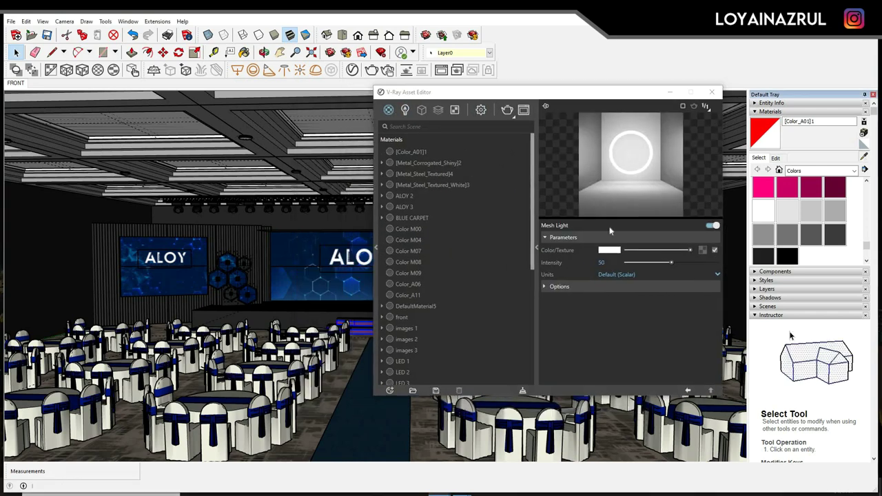
click(408, 273)
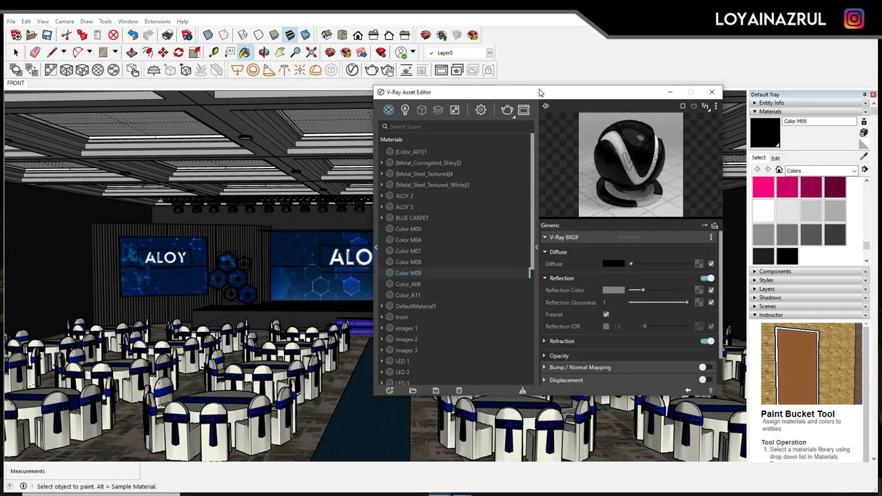
drag(540, 92, 681, 79)
click(621, 97)
click(647, 97)
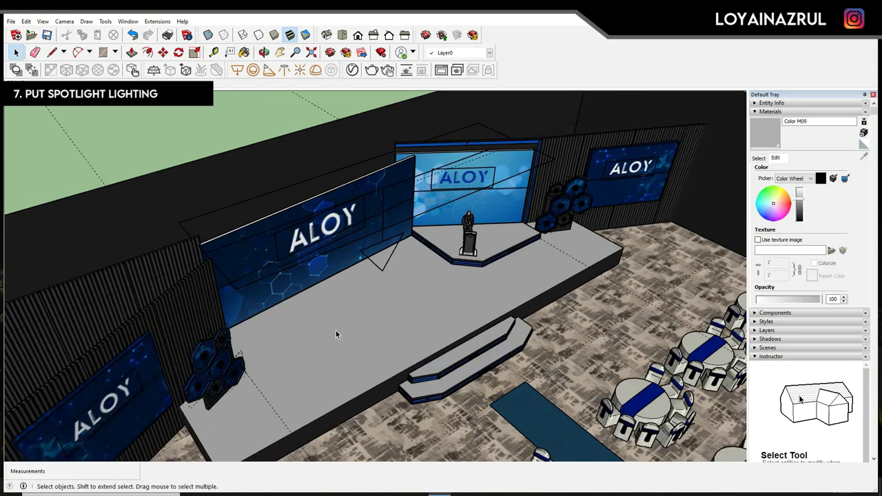
Orbit in on the stage and draw a measured guide edge near the back wall
key(l)
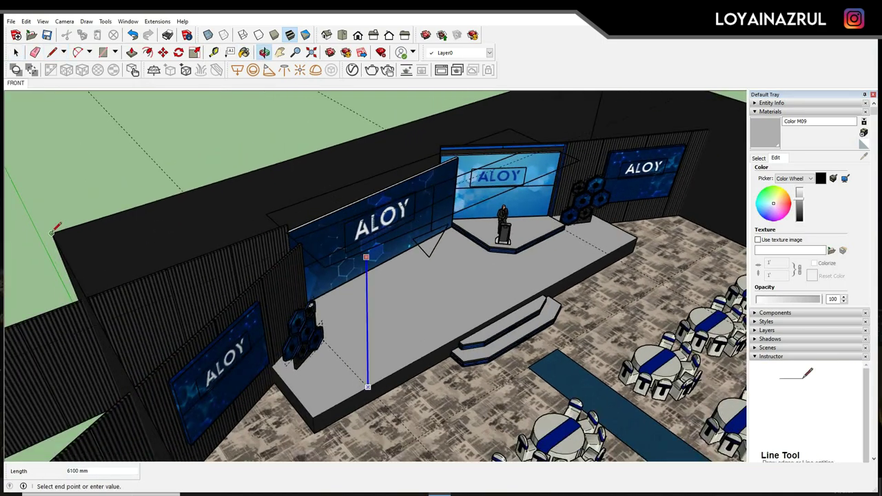
middle_drag(166, 217, 339, 321)
middle_drag(266, 256, 591, 256)
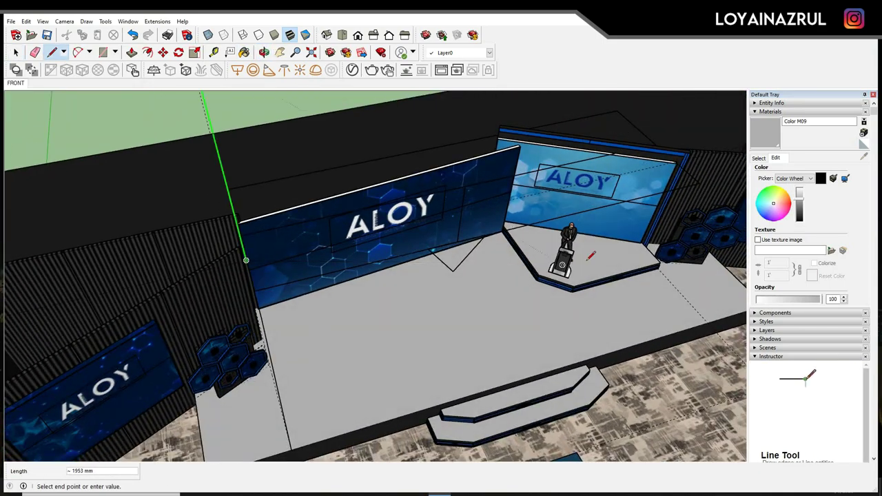
key(space)
mouse_move(379, 315)
middle_down()
mouse_move(395, 363)
mouse_move(374, 319)
middle_up()
click(395, 364)
key(m)
key(space)
key(t)
mouse_move(585, 240)
middle_down()
mouse_move(581, 182)
mouse_move(157, 338)
middle_up()
key(space)
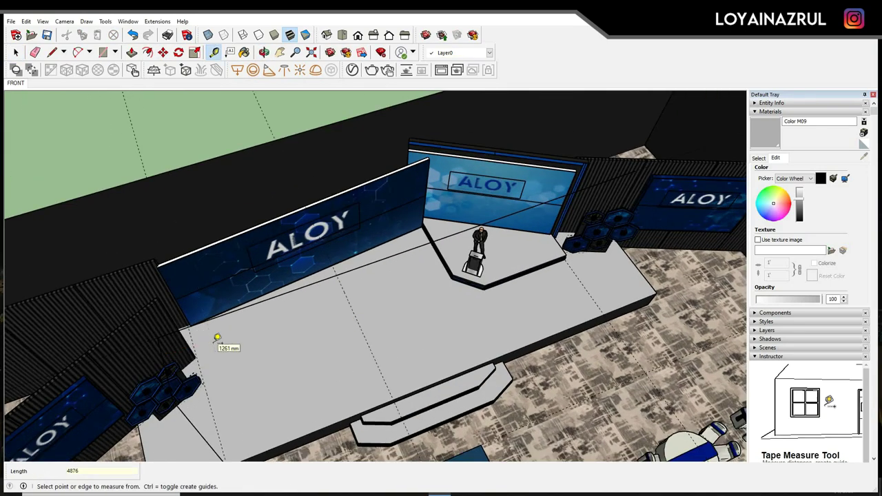
mouse_move(331, 339)
middle_down()
mouse_move(434, 343)
mouse_move(432, 301)
middle_up()
click(427, 368)
key(space)
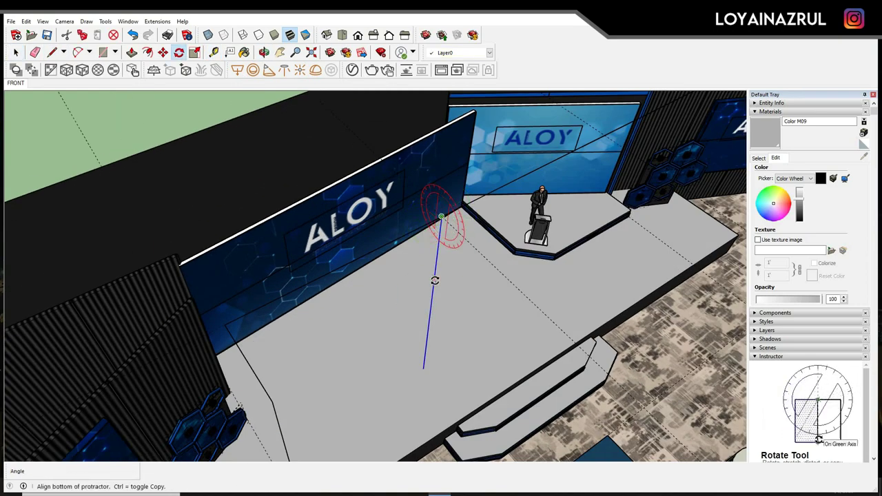
key(space)
Mark a target point on the stage floor and start a guide line at the wall corner
middle_drag(426, 293, 260, 80)
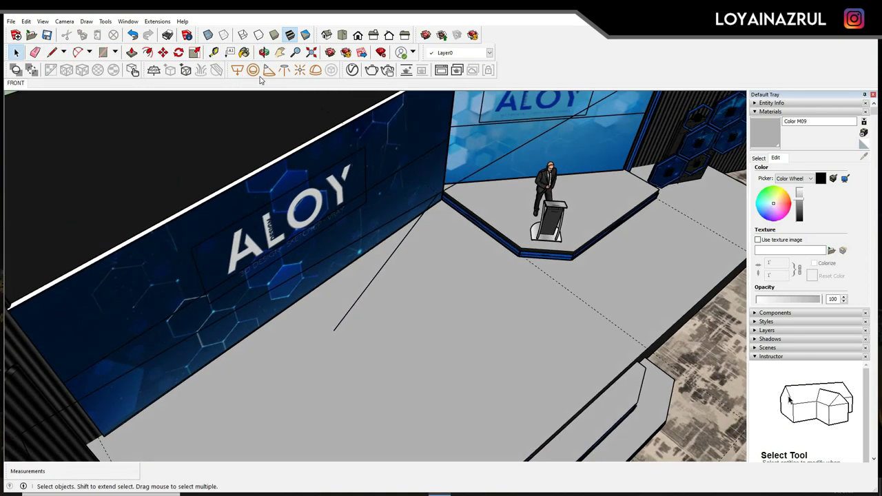
click(344, 329)
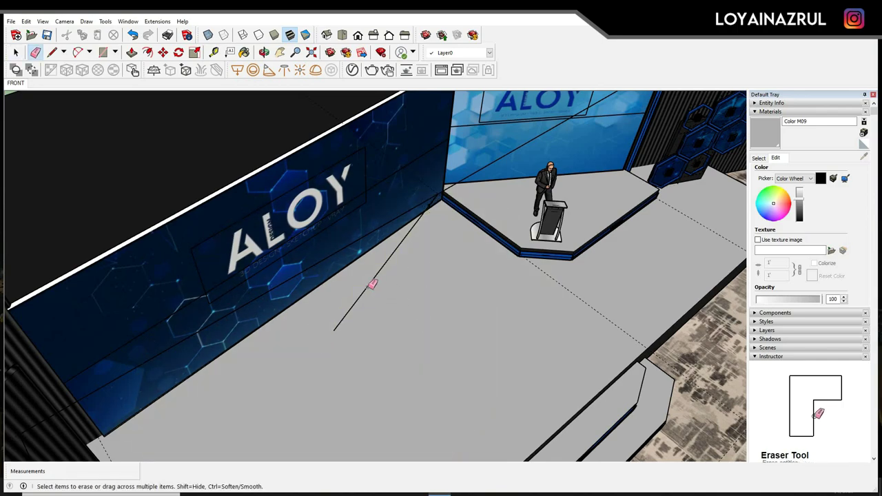
middle_drag(431, 200, 405, 246)
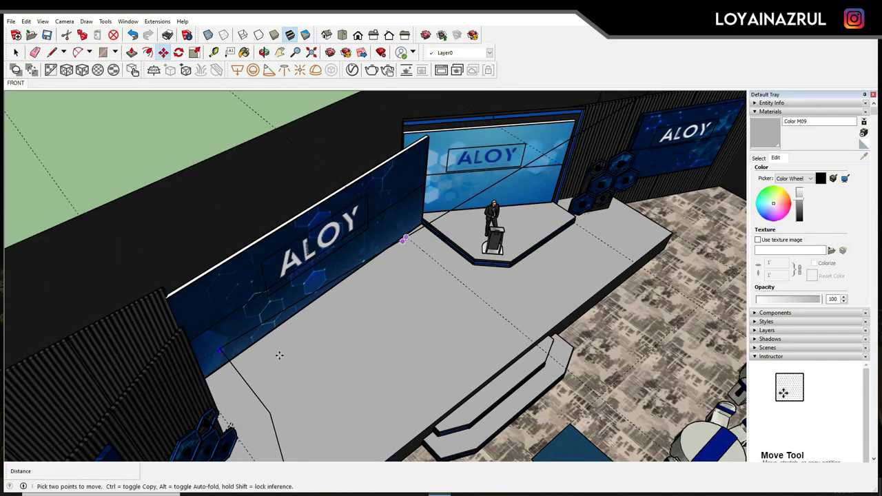
key(space)
middle_drag(545, 228, 392, 212)
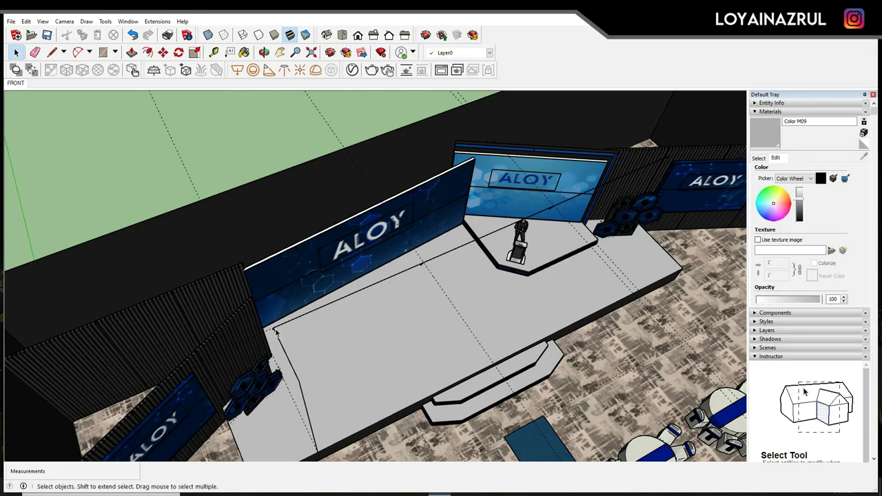
middle_drag(276, 318, 268, 276)
key(l)
scroll(269, 268, up, 3)
click(324, 207)
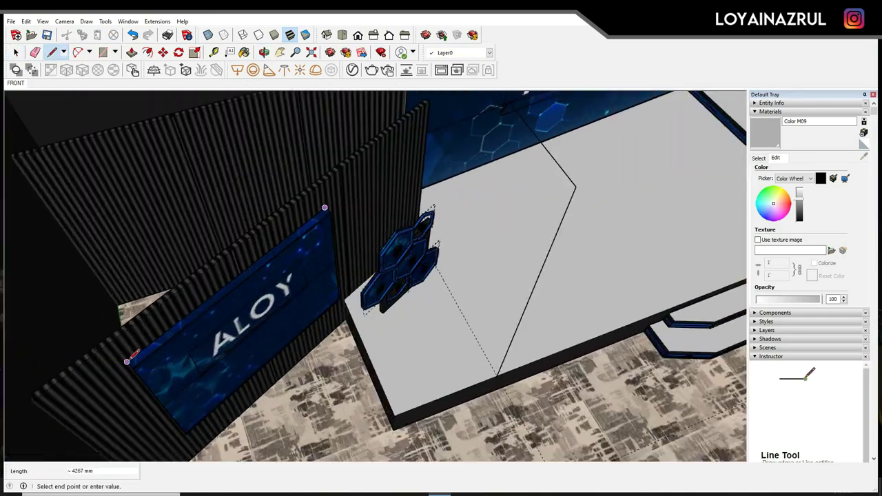
mouse_move(446, 244)
middle_down()
mouse_move(500, 199)
mouse_move(492, 218)
mouse_move(457, 177)
middle_up()
key(space)
Zoom in around the back wall and check its context menu options
key(m)
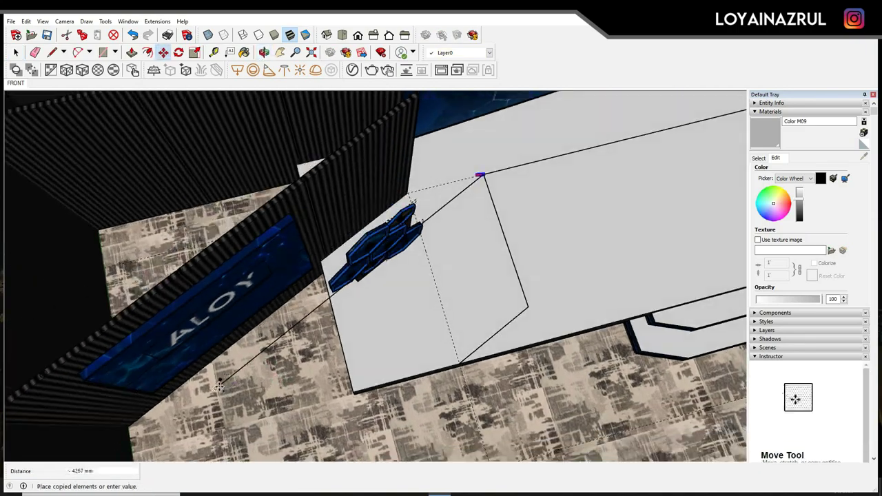
key(space)
scroll(348, 367, down, 5)
scroll(276, 345, up, 3)
scroll(281, 348, up, 2)
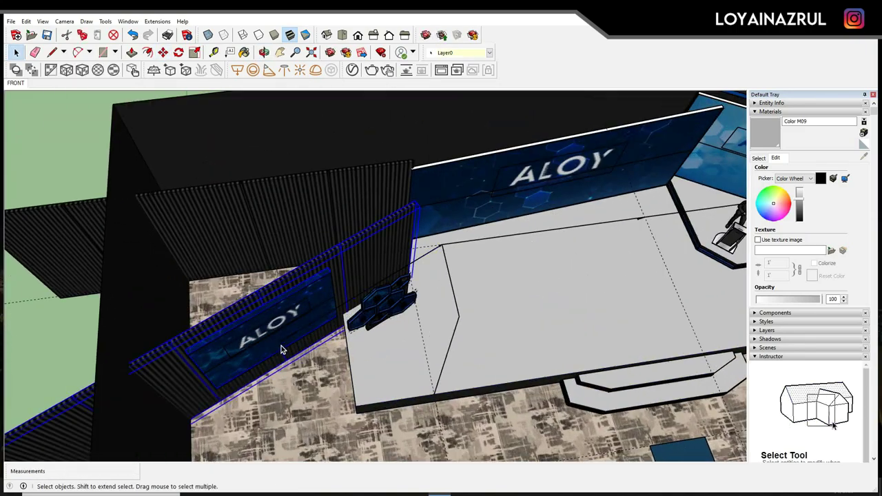
scroll(283, 338, up, 3)
scroll(541, 182, down, 5)
key(m)
scroll(666, 191, up, 5)
key(space)
right_click(638, 182)
key(Escape)
scroll(541, 162, down, 2)
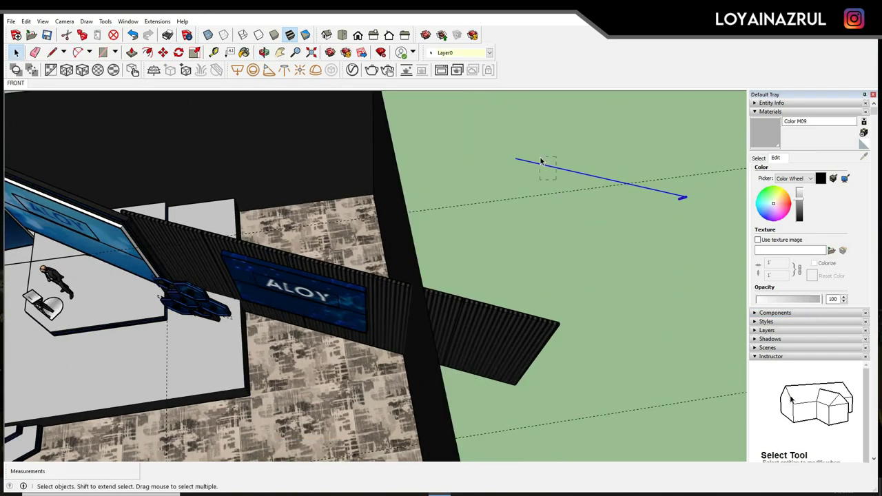
Orbit toward the hexagon panel and side ALOY wall and view its grouping options
middle_drag(682, 197, 567, 299)
key(space)
key(m)
scroll(483, 290, up, 3)
scroll(363, 300, up, 2)
scroll(363, 300, down, 5)
key(e)
key(space)
middle_drag(261, 324, 508, 342)
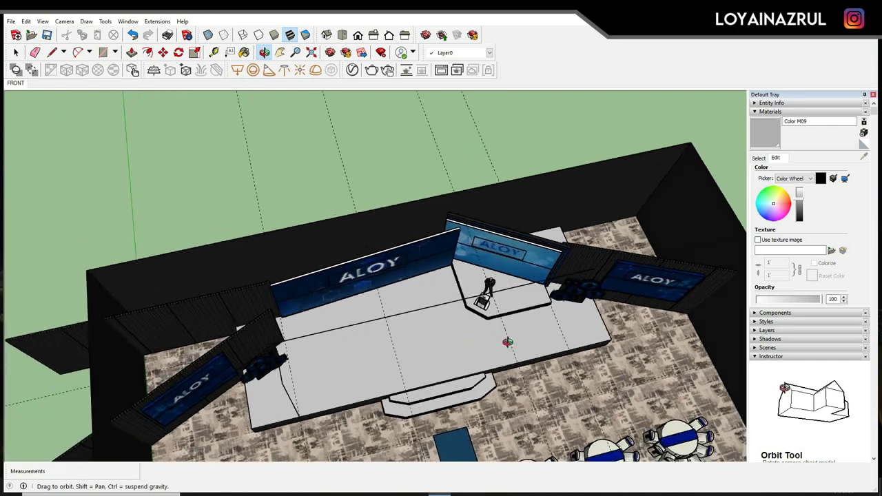
scroll(256, 359, up, 4)
scroll(256, 359, up, 2)
scroll(452, 247, up, 3)
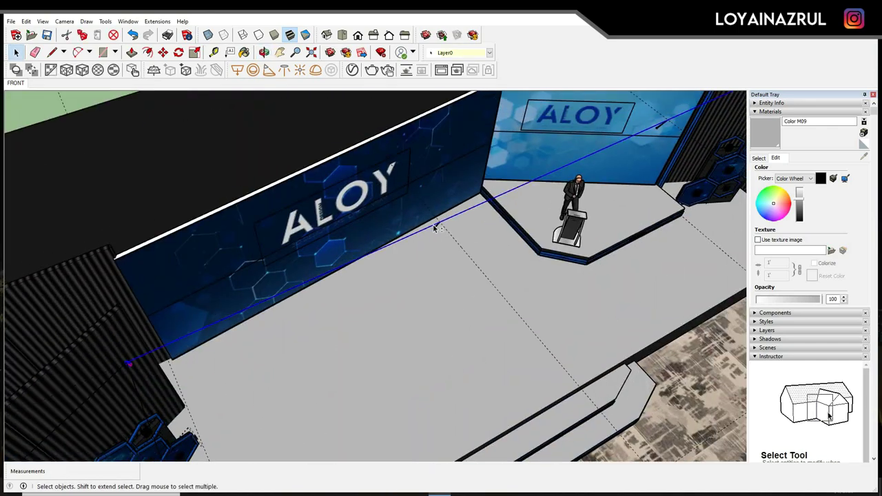
scroll(436, 231, down, 5)
mouse_move(465, 240)
middle_down()
mouse_move(393, 237)
mouse_move(508, 269)
middle_up()
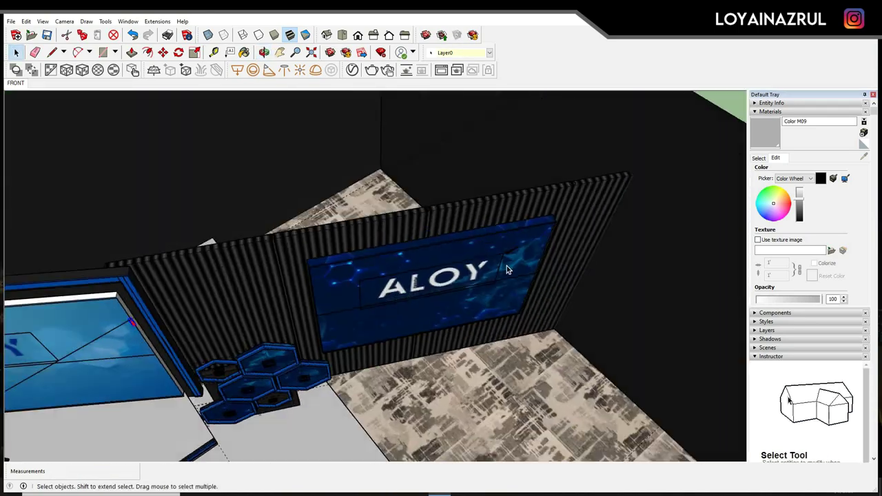
scroll(508, 269, up, 2)
right_click(515, 242)
click(545, 333)
Orbit to a frontal view of the stage and the truss above the back wall
scroll(321, 173, down, 5)
middle_drag(321, 173, 262, 210)
key(e)
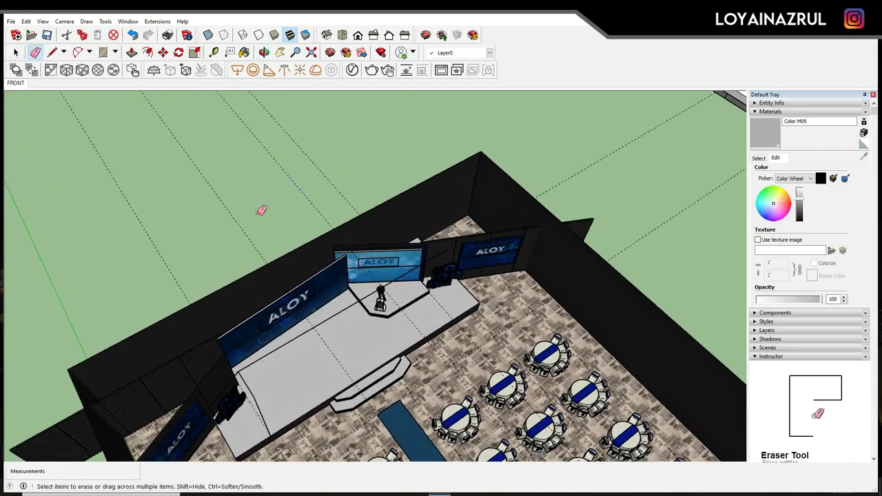
key(e)
mouse_move(310, 380)
middle_down()
mouse_move(276, 325)
mouse_move(335, 292)
middle_up()
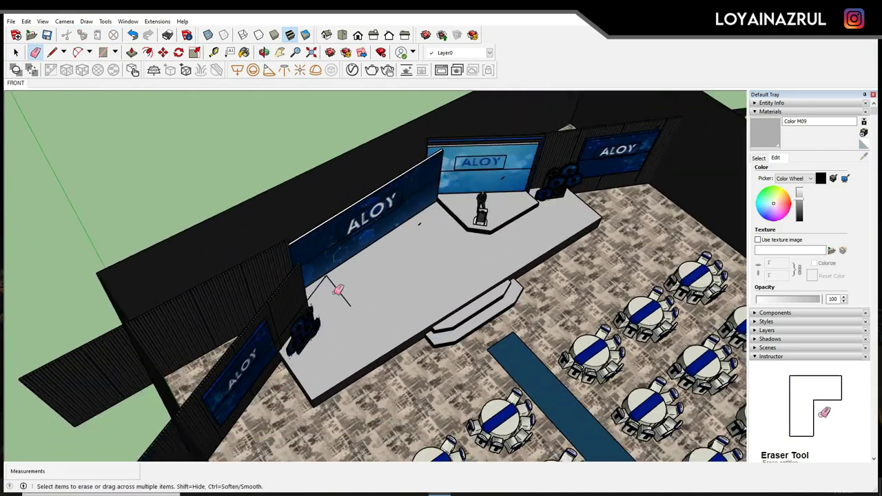
scroll(335, 291, up, 3)
middle_drag(511, 286, 839, 437)
mouse_move(237, 276)
middle_down()
mouse_move(372, 386)
mouse_move(419, 404)
middle_up()
key(m)
key(space)
scroll(227, 252, up, 3)
scroll(240, 257, up, 2)
Undo the stretched truss box and cancel the pending copy
scroll(239, 257, down, 3)
scroll(509, 277, down, 2)
scroll(222, 262, up, 2)
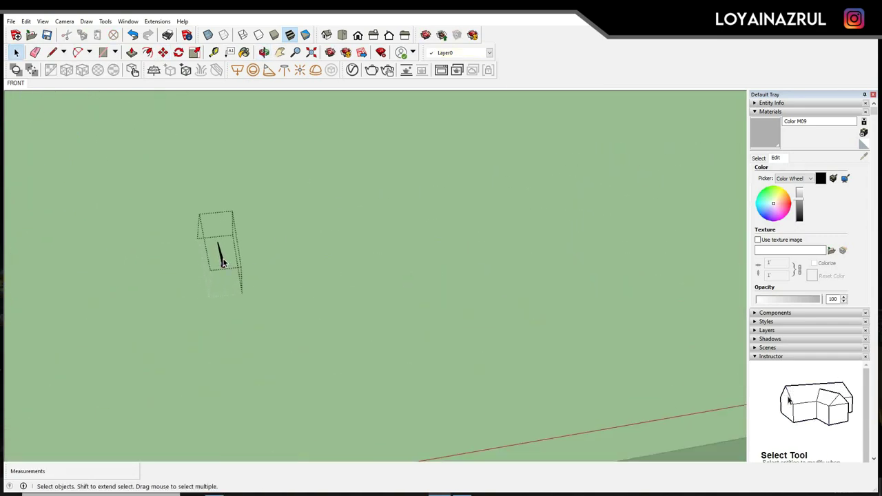
key(ctrl+z)
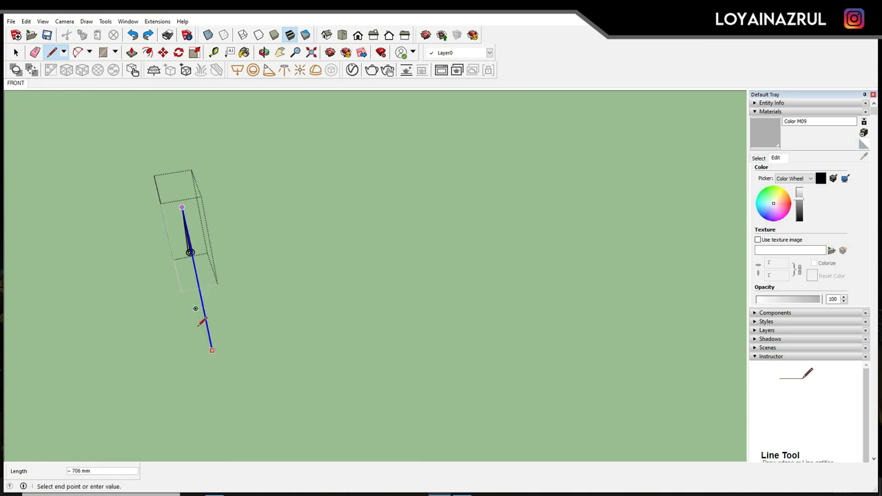
key(Escape)
View the small boxes edge-on, then select and erase the small box
middle_drag(274, 335, 322, 331)
key(space)
mouse_move(328, 395)
middle_down()
mouse_move(406, 321)
mouse_move(396, 366)
middle_up()
key(space)
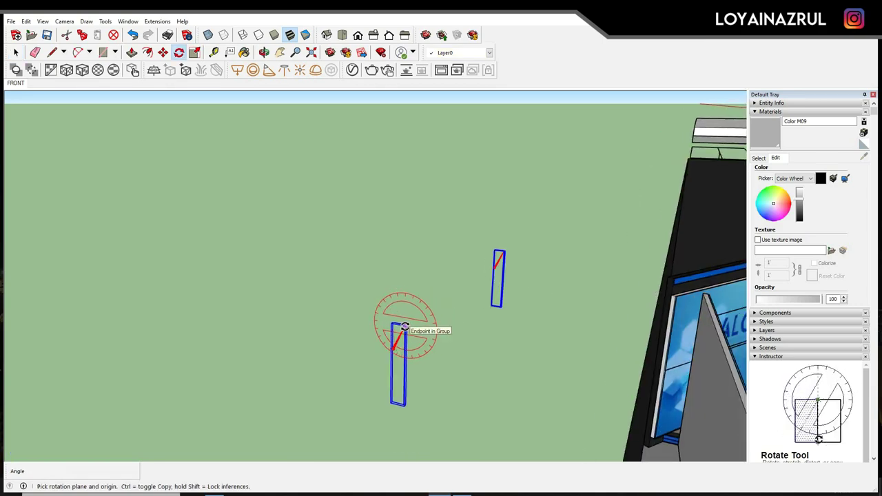
scroll(396, 366, up, 3)
mouse_move(518, 362)
middle_down()
mouse_move(551, 364)
mouse_move(496, 358)
middle_up()
mouse_move(344, 363)
middle_down()
mouse_move(368, 411)
mouse_move(288, 360)
middle_up()
right_click(288, 360)
click(323, 363)
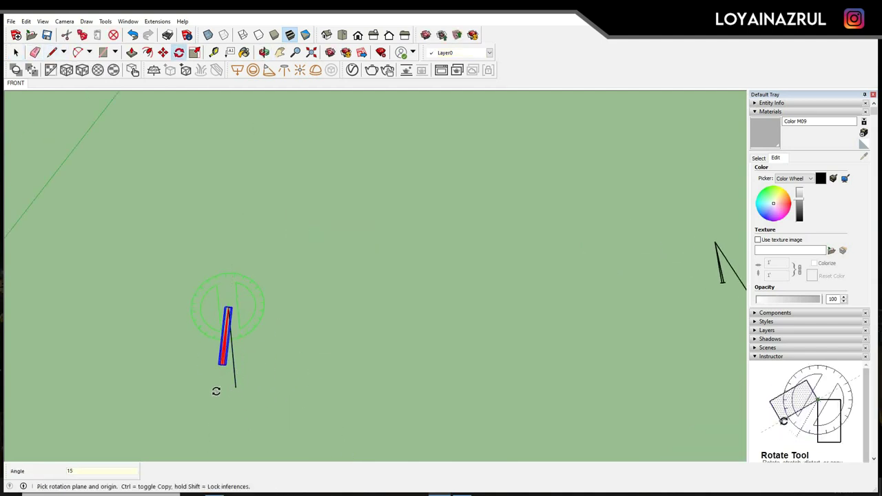
key(space)
key(e)
Draw a short marker line, tilt it 15°, and copy it 7000 along the red axis
key(l)
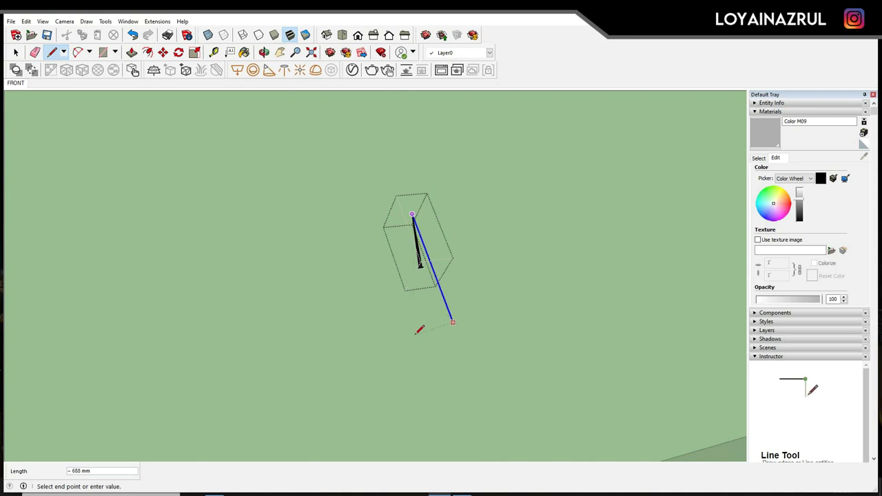
key(q)
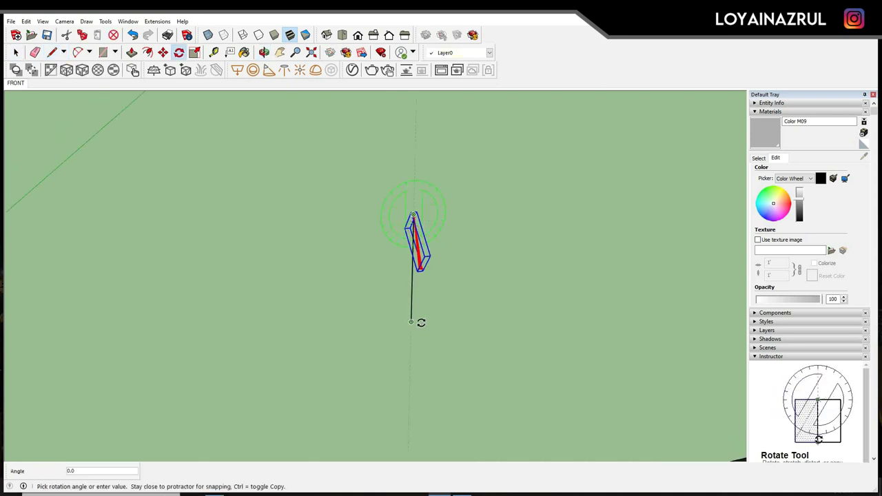
key(space)
middle_drag(346, 316, 144, 338)
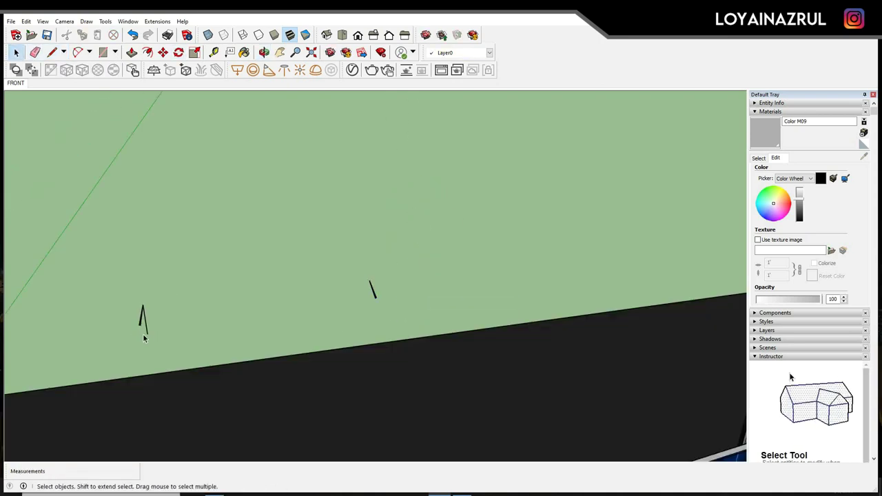
click(148, 322)
key(m)
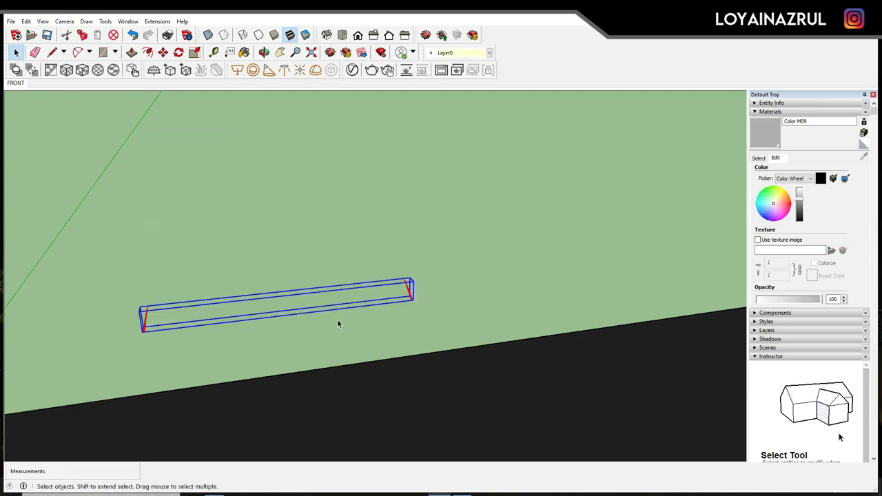
key(ctrl)
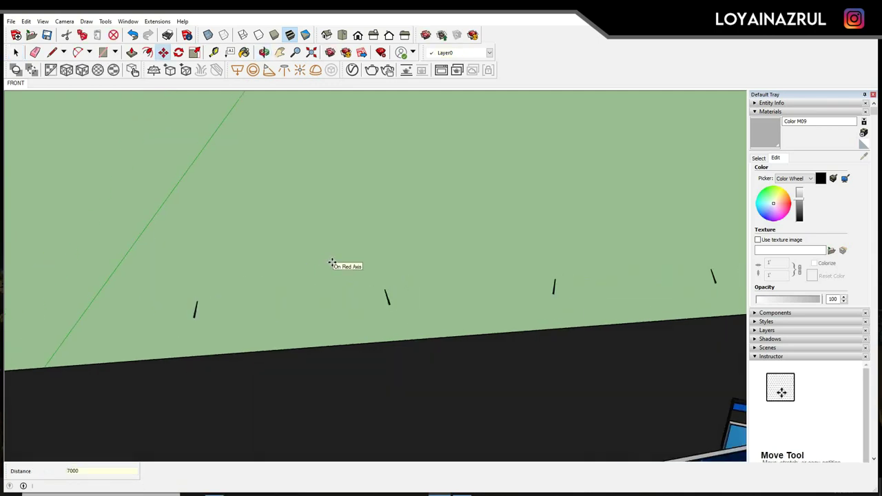
key(Return)
key(space)
right_click(424, 260)
mouse_move(423, 261)
middle_down()
mouse_move(449, 271)
mouse_move(335, 259)
middle_up()
Orbit toward the stage and ALOY wall and pick up the blue strip lights
key(space)
key(m)
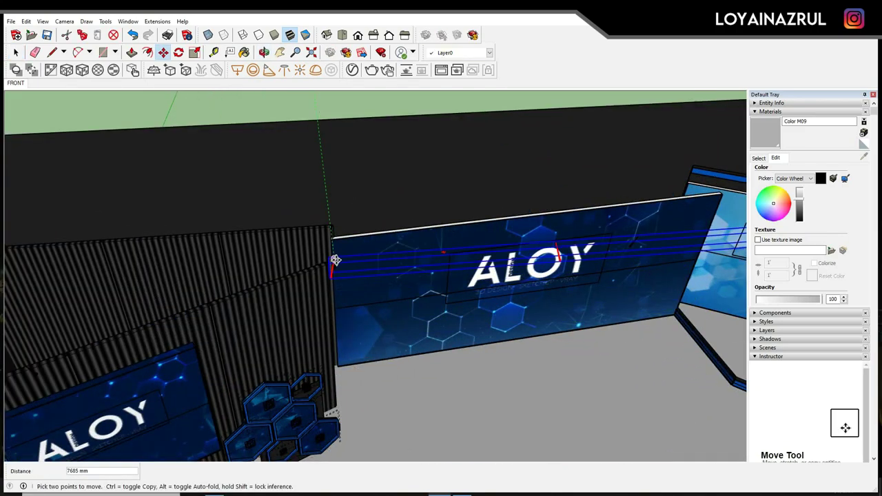
scroll(336, 260, down, 5)
key(l)
mouse_move(392, 367)
middle_down()
mouse_move(561, 338)
mouse_move(492, 281)
mouse_move(171, 314)
middle_up()
key(m)
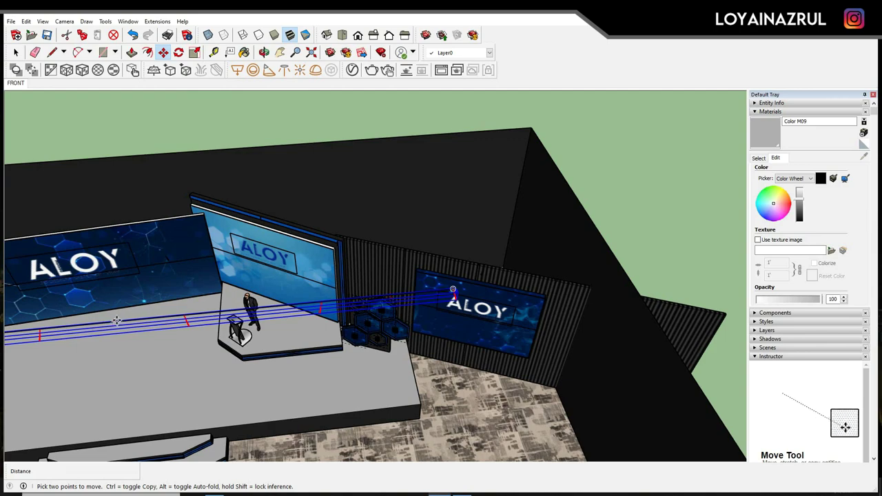
middle_drag(116, 318, 208, 276)
click(207, 277)
Place the blue strip lights along the front of the stage
mouse_move(283, 275)
middle_down()
mouse_move(374, 321)
mouse_move(506, 299)
middle_up()
key(m)
click(361, 319)
shift+middle_drag(418, 348, 406, 349)
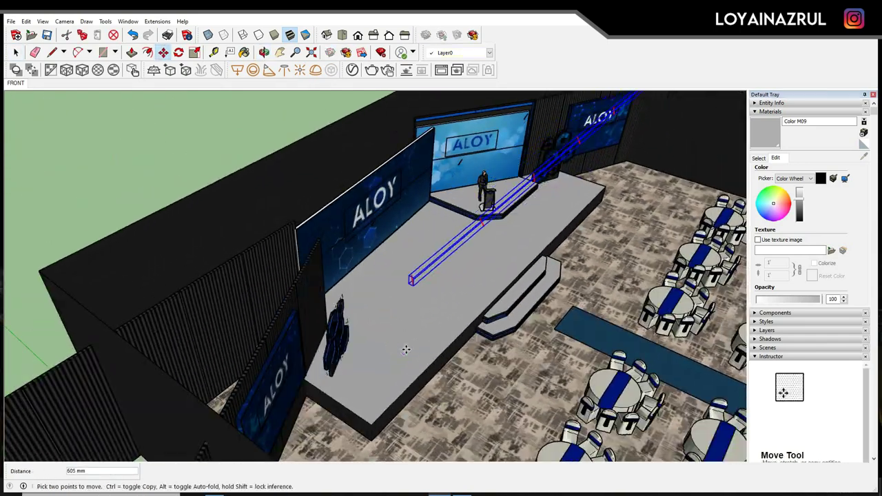
key(m)
mouse_move(373, 230)
middle_down()
mouse_move(413, 289)
mouse_move(295, 398)
mouse_move(345, 289)
mouse_move(602, 364)
middle_up()
click(413, 290)
key(space)
Move the ceiling slab back over the hall
scroll(366, 291, down, 5)
key(m)
drag(565, 404, 602, 240)
key(space)
key(m)
key(space)
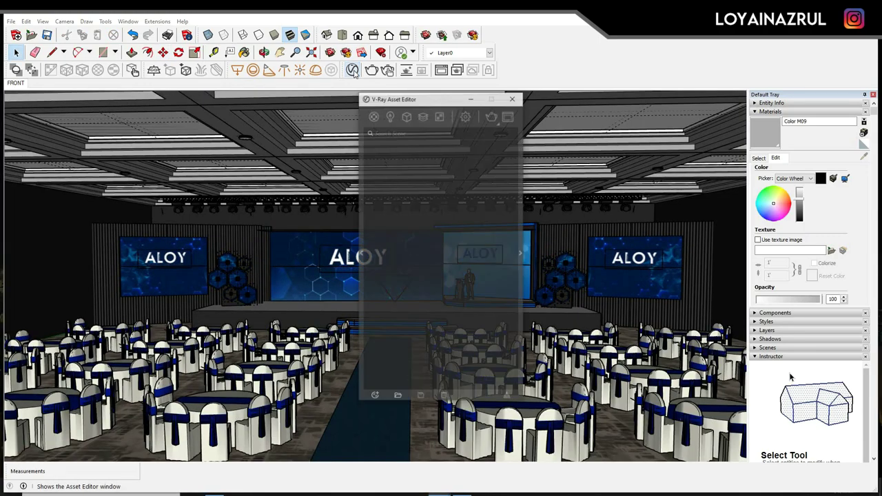
Open the V-Ray Asset Editor on its Lights list
click(353, 56)
click(758, 158)
key(b)
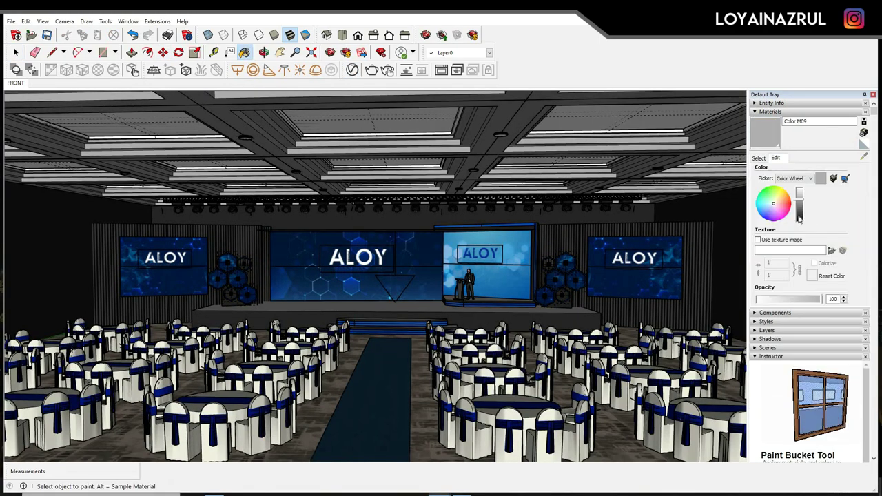
alt+click(314, 264)
key(space)
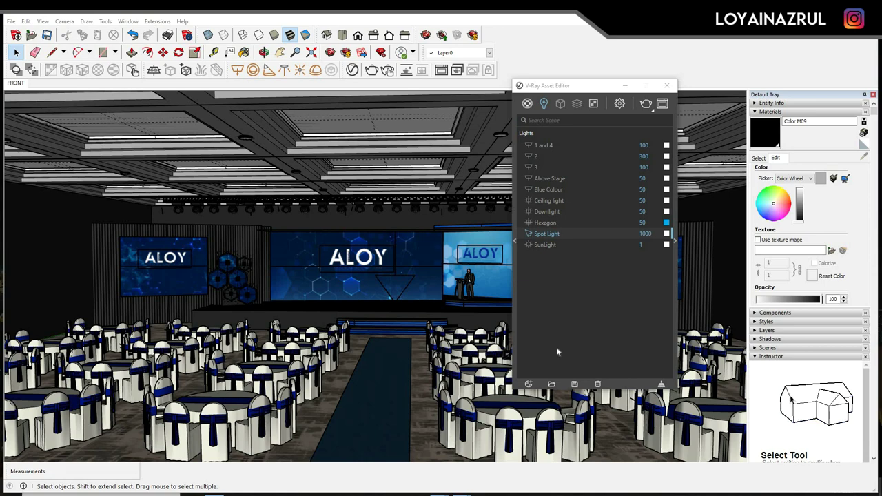
Make the Spot Light blue with a penumbra angle of 10 and render the hall
double_click(635, 233)
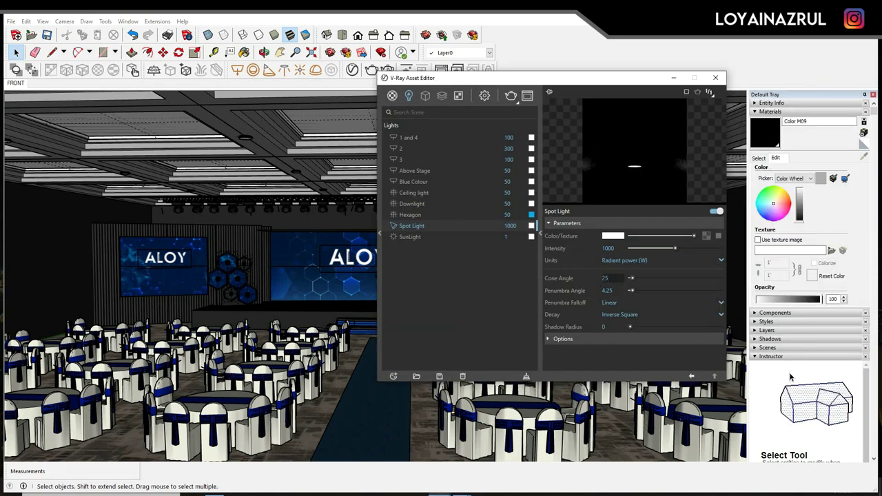
click(612, 235)
click(545, 315)
click(563, 339)
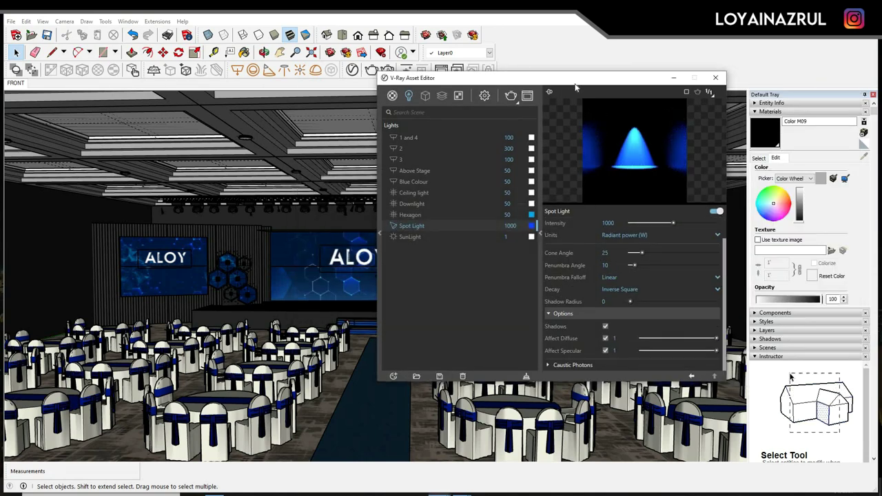
drag(482, 77, 533, 64)
click(536, 83)
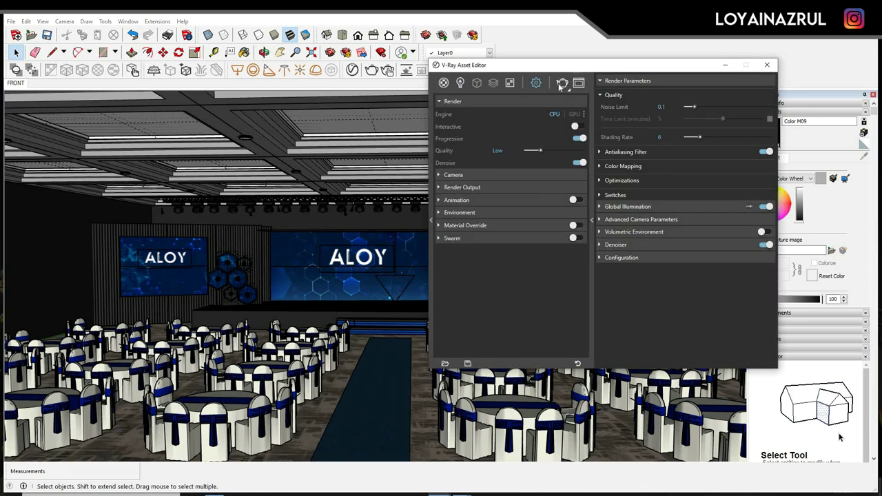
click(562, 83)
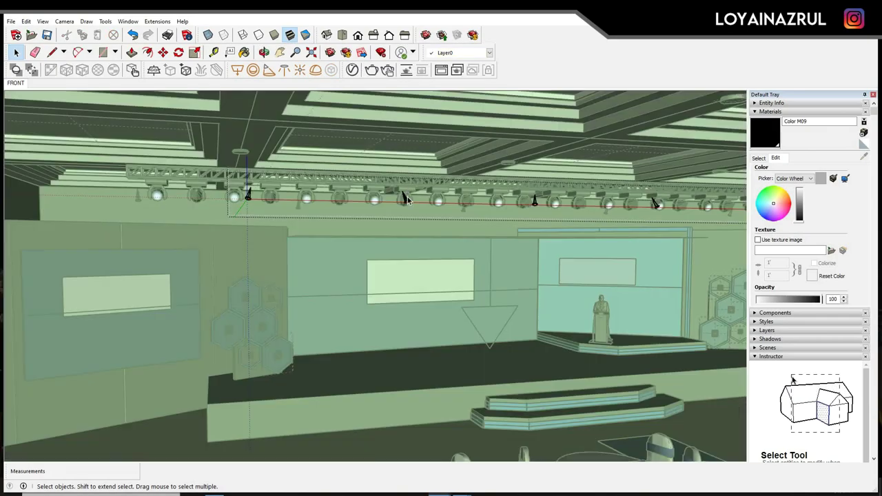
Select a truss spotlight and set a rotation pivot on it to tilt it toward the stage
scroll(406, 199, up, 5)
click(286, 207)
scroll(252, 234, up, 2)
key(q)
middle_drag(331, 308, 220, 173)
click(219, 169)
mouse_move(135, 392)
middle_down()
mouse_move(122, 338)
mouse_move(285, 311)
middle_up()
key(Escape)
Orbit around the truss spotlights and reselect the spotlight group
key(e)
mouse_move(499, 282)
middle_down()
mouse_move(465, 280)
mouse_move(459, 193)
middle_up()
key(space)
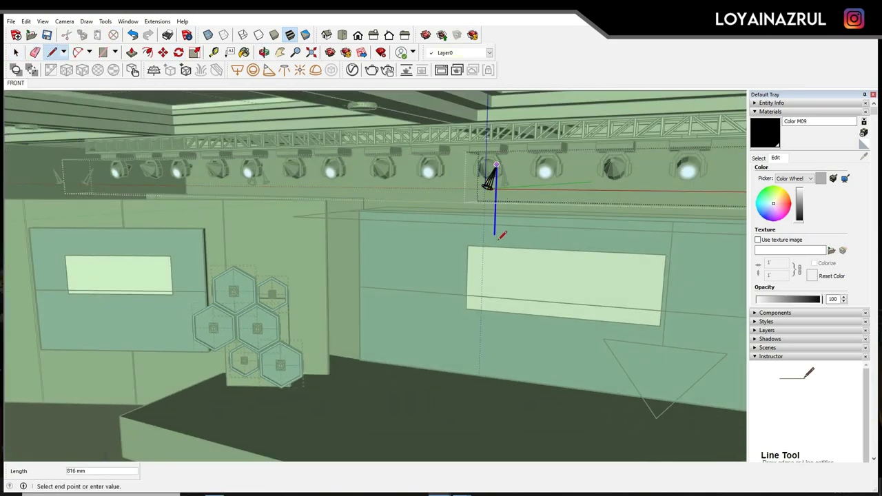
middle_drag(495, 168, 346, 166)
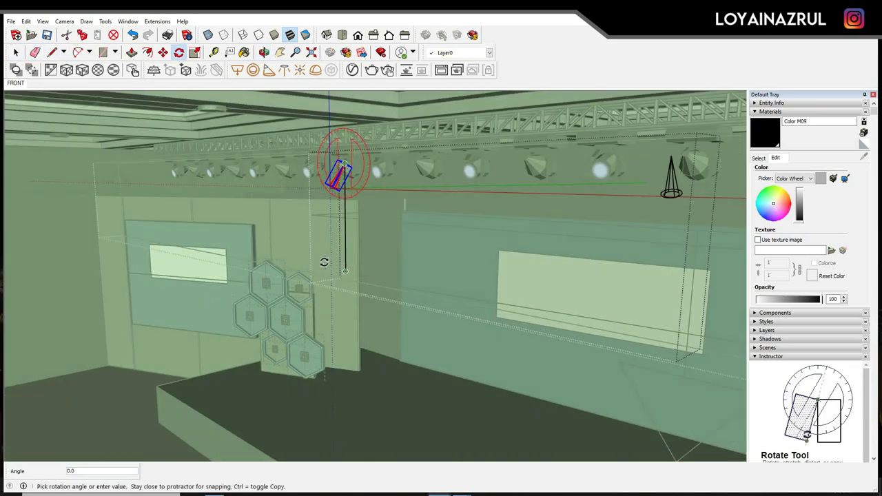
key(e)
key(space)
mouse_move(346, 264)
middle_down()
mouse_move(542, 319)
mouse_move(549, 305)
mouse_move(517, 152)
mouse_move(534, 165)
mouse_move(545, 157)
middle_up()
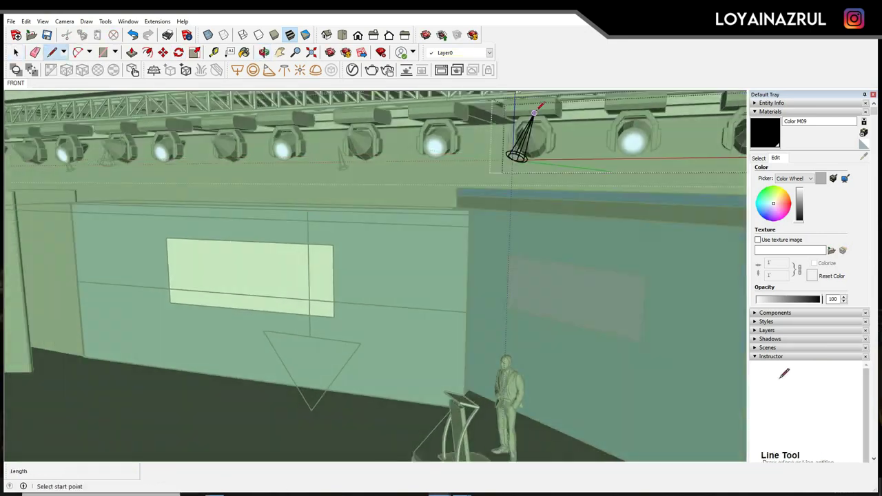
key(space)
middle_drag(542, 216, 510, 176)
click(499, 164)
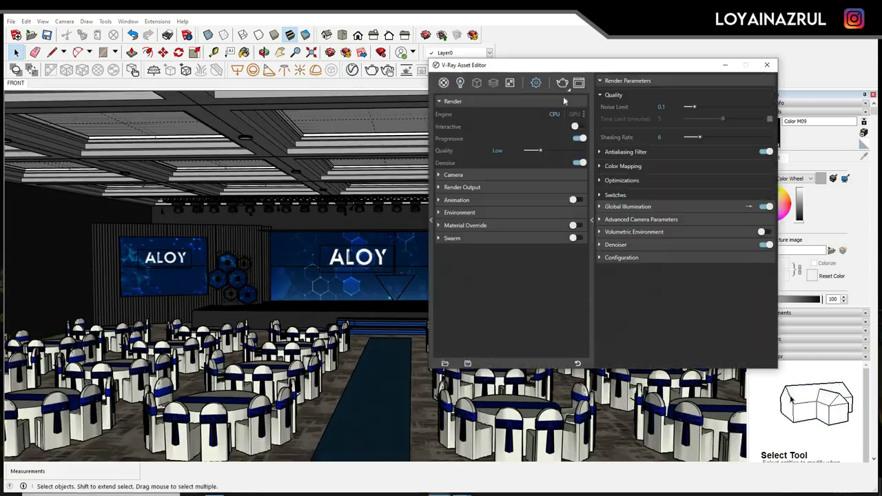
Render the current front view of the hall with V-Ray
click(562, 84)
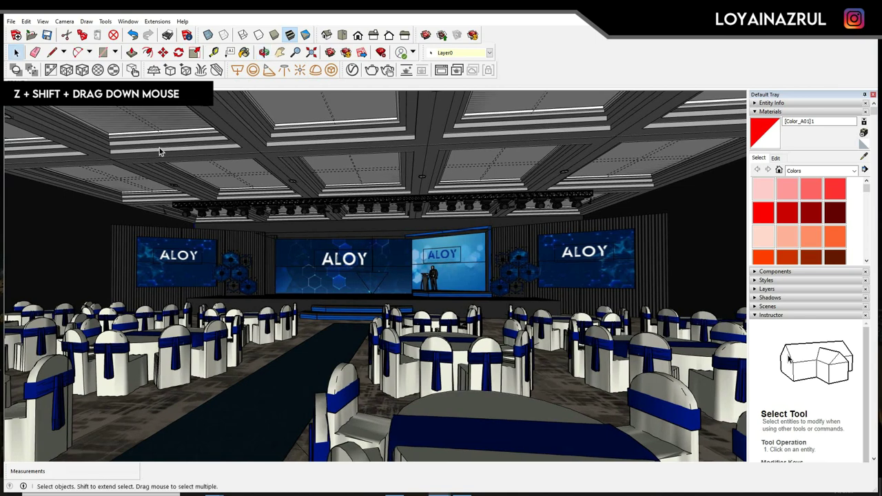
Save the current view as a new scene named 'V1 FRONT'
right_click(17, 81)
click(31, 117)
right_click(39, 85)
click(67, 137)
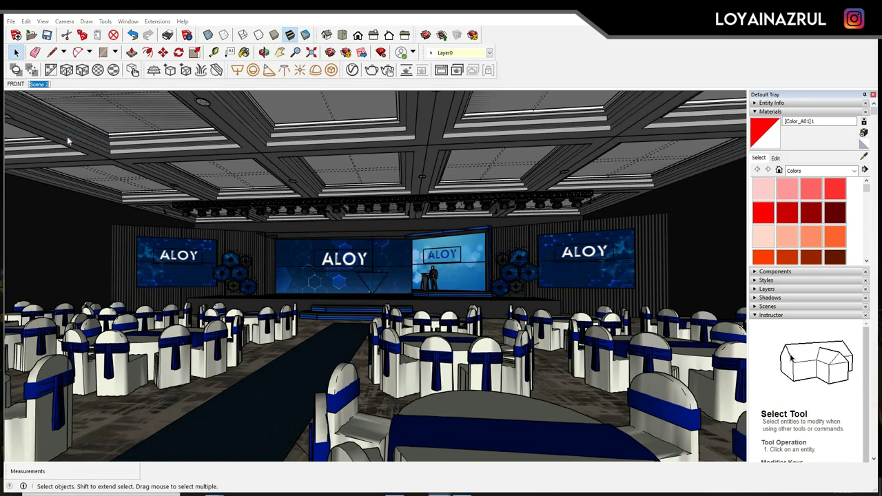
text(V1 FRONT)
key(Return)
Save an angled side view of the stage as a new scene, V2 LEFT
mouse_move(67, 137)
middle_down()
mouse_move(319, 284)
mouse_move(274, 238)
middle_up()
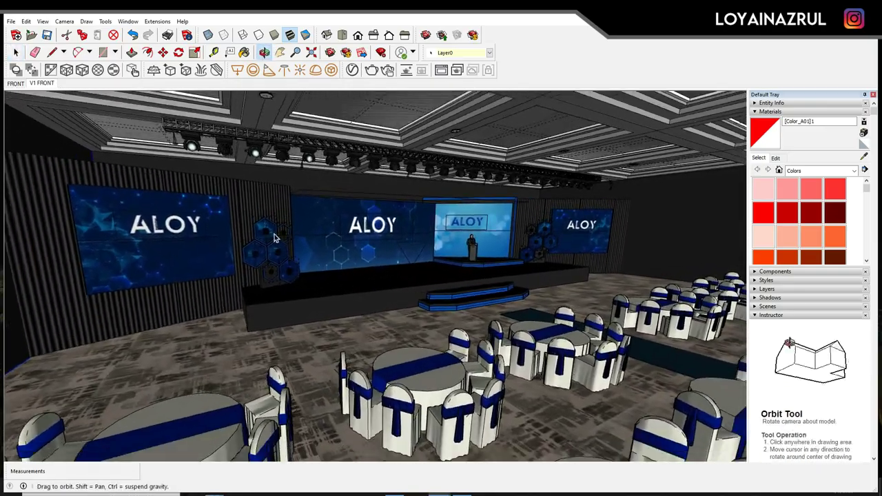
right_click(41, 84)
click(55, 110)
right_click(69, 83)
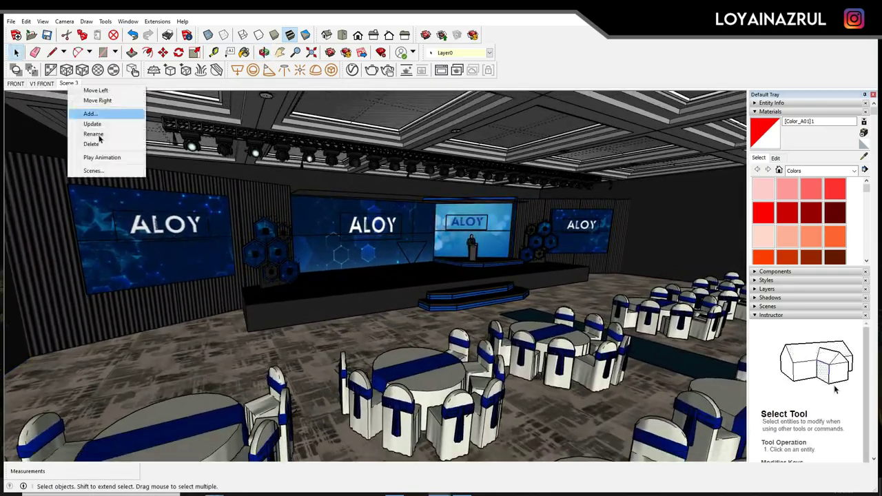
click(100, 139)
Save a view from the other side as a new scene, V3 RIGHT
mouse_move(100, 139)
middle_down()
mouse_move(393, 284)
mouse_move(427, 272)
mouse_move(331, 255)
middle_up()
scroll(386, 262, down, 3)
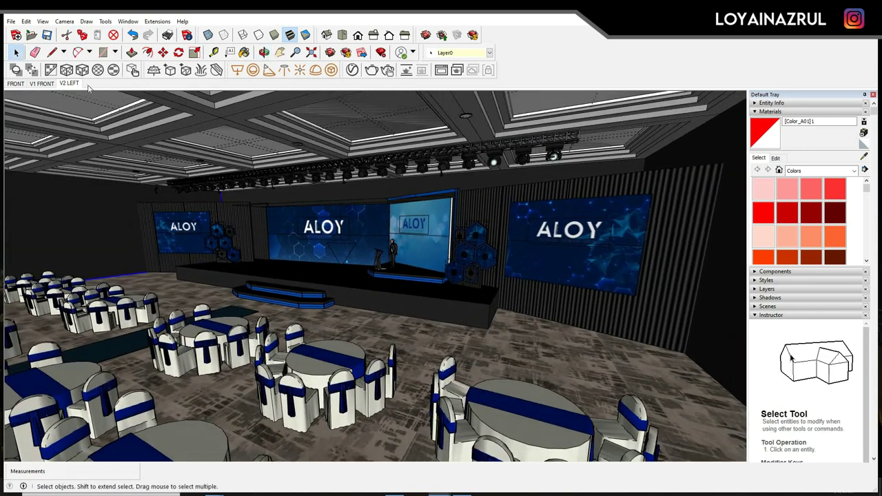
right_click(72, 84)
click(104, 114)
right_click(97, 87)
click(135, 137)
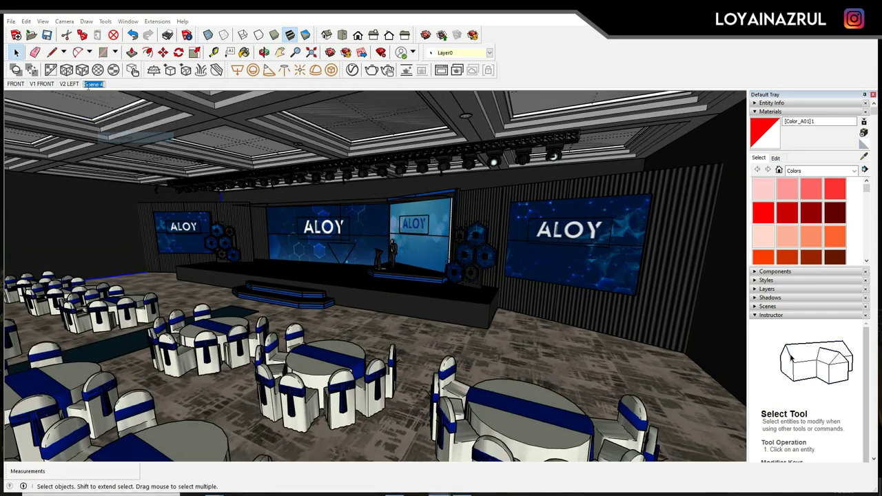
Return to the V1 FRONT scene and bring up the V-Ray Asset Editor
click(14, 83)
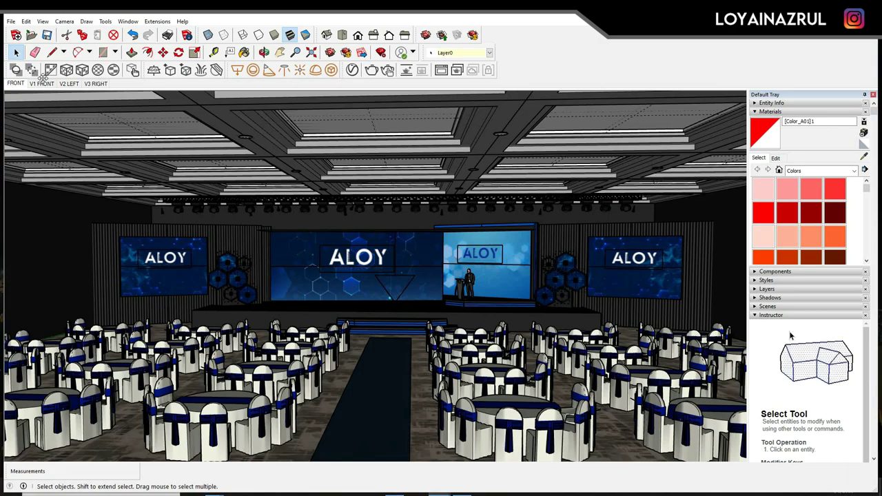
click(41, 83)
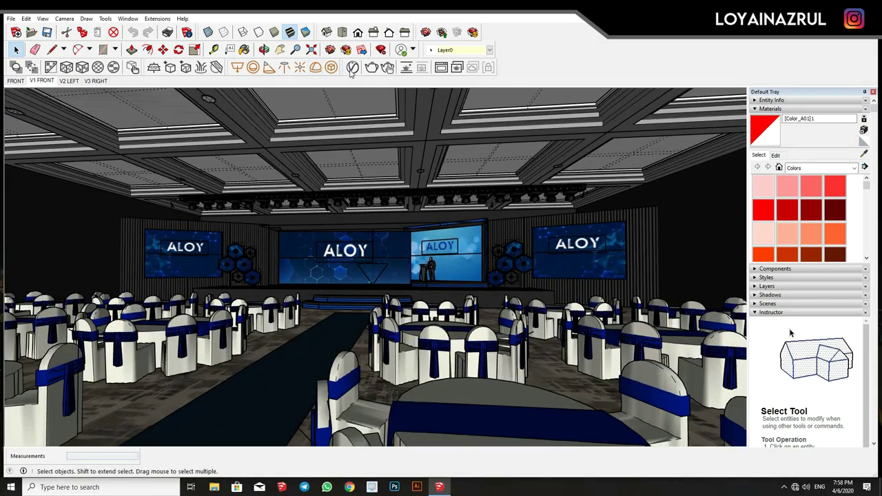
click(351, 69)
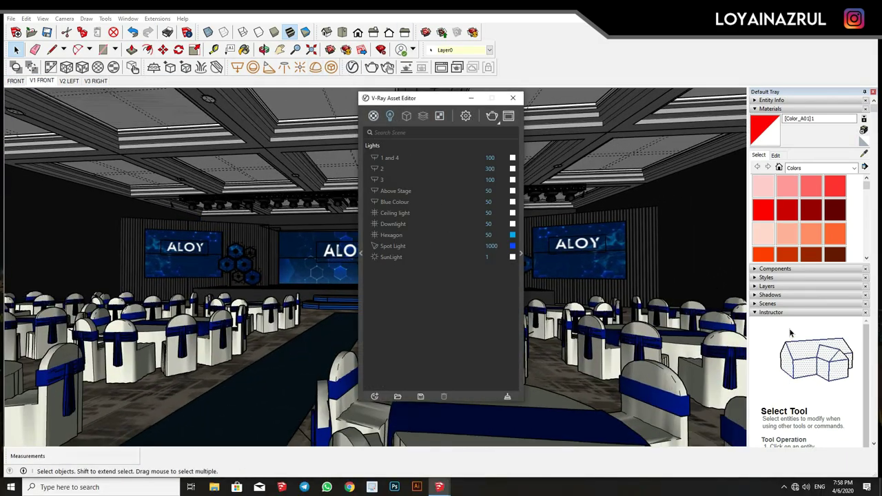
Render the V1 FRONT scene with V-Ray into a 1500 x 844 frame buffer image
click(491, 116)
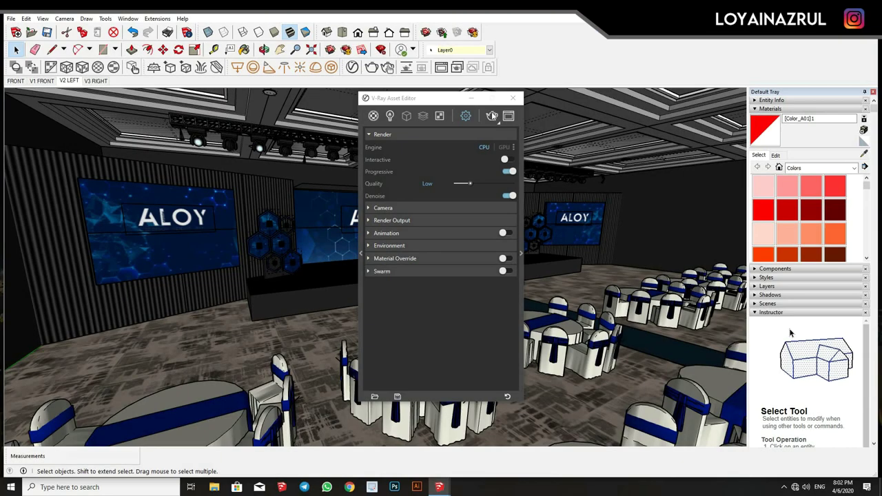
click(491, 116)
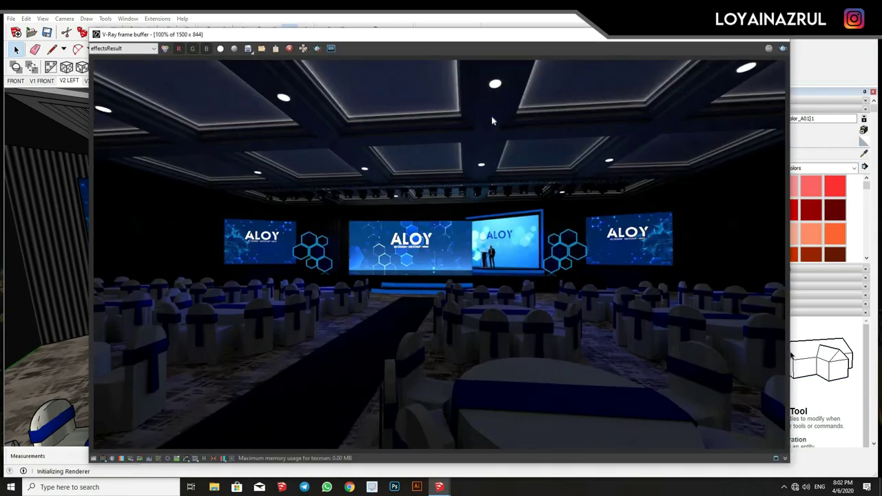
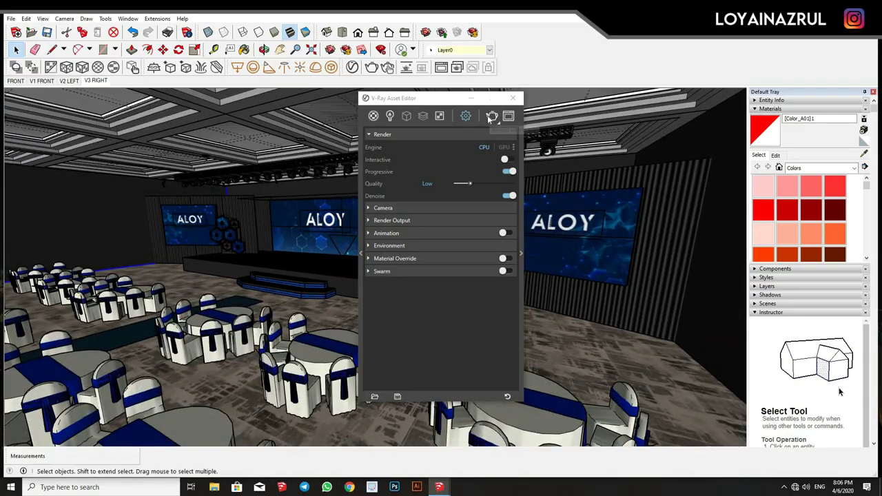
Render the ballroom view with V-Ray and drop a RESOURCES_LIGHT spotlight image onto the render
click(492, 115)
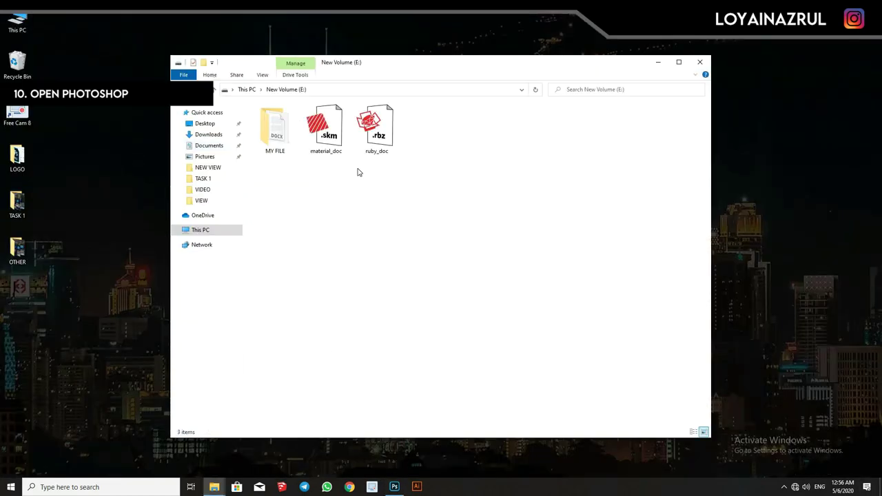
double_click(275, 128)
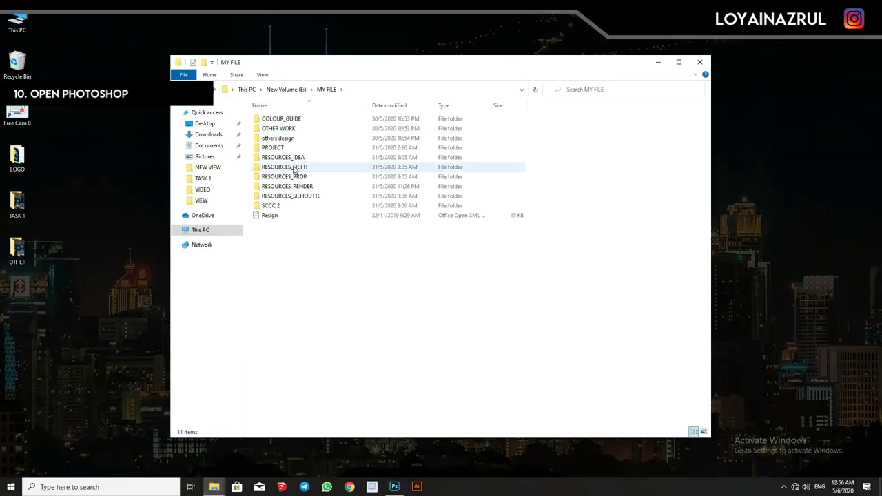
double_click(317, 168)
drag(632, 137, 367, 337)
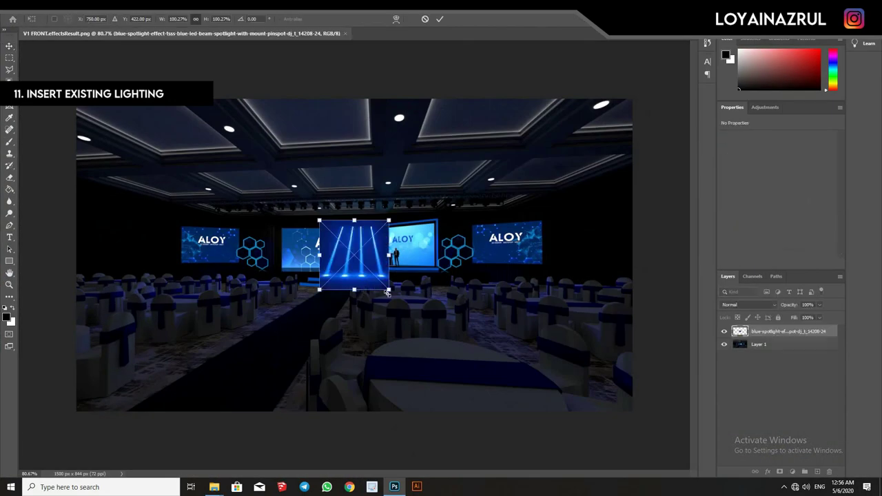
click(748, 304)
Set the spotlight layer to Screen and distort its four corners into floor perspective
click(751, 321)
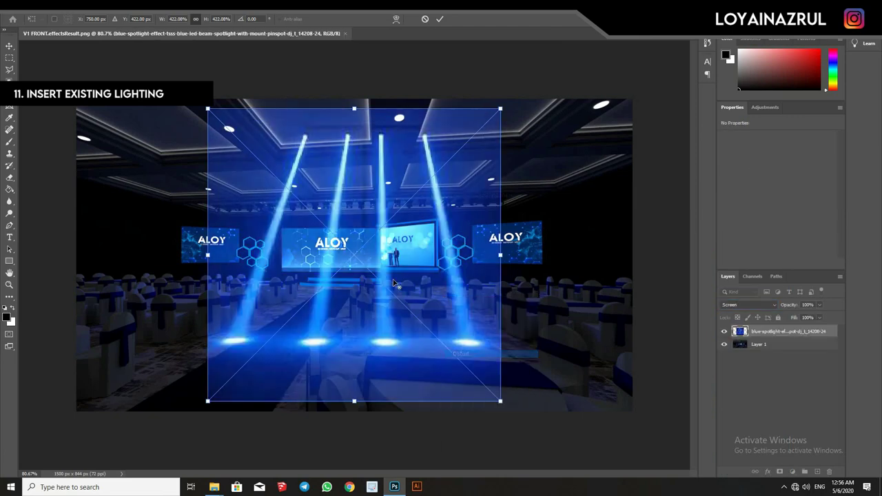
alt+scroll(443, 299, down, 5)
ctrl+drag(262, 159, 308, 224)
ctrl+drag(262, 345, 186, 340)
mouse_move(423, 323)
ctrl+mouse_down()
mouse_move(516, 407)
mouse_move(556, 415)
ctrl+mouse_up()
ctrl+drag(423, 186, 407, 228)
Fine-tune the spotlight's distorted corners so the beams fit the stage and seating
alt+scroll(358, 257, up, 1)
ctrl+drag(298, 221, 281, 223)
ctrl+drag(418, 221, 410, 220)
alt+scroll(358, 220, up, 1)
alt+scroll(356, 228, down, 3)
ctrl+drag(526, 391, 488, 361)
ctrl+drag(201, 331, 190, 325)
alt+scroll(354, 256, up, 2)
ctrl+drag(280, 223, 264, 212)
alt+scroll(411, 223, up, 2)
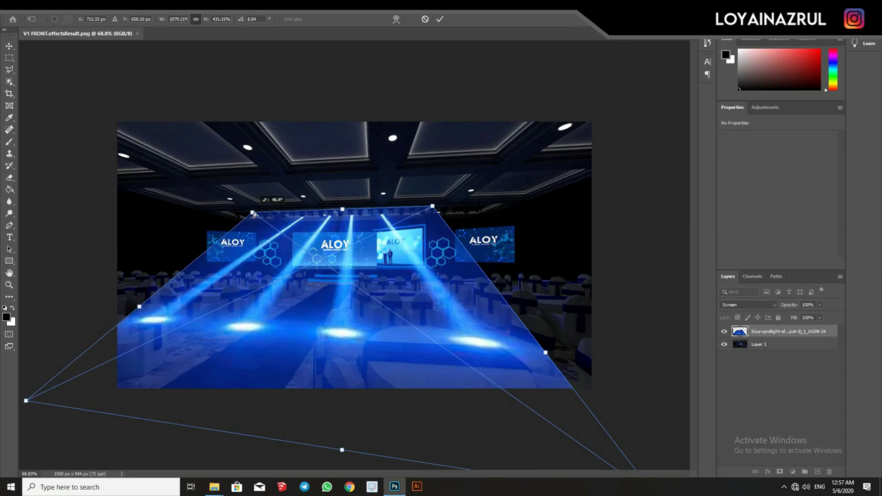
alt+scroll(255, 271, down, 1)
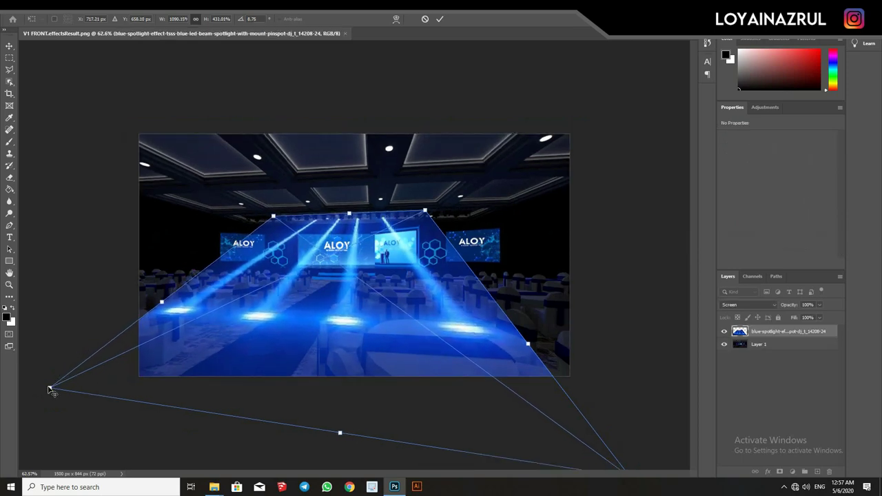
Commit the distortion, duplicate the spotlight layer and hide the original
key(Return)
key(ctrl+j)
click(723, 343)
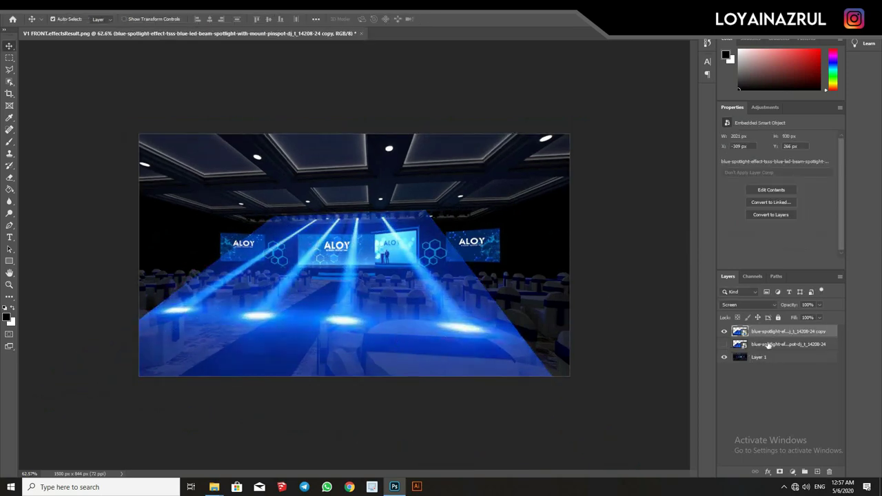
Lasso each spotlight beam and copy it onto its own layer, Layers 2 through 5
alt+scroll(378, 222, up, 2)
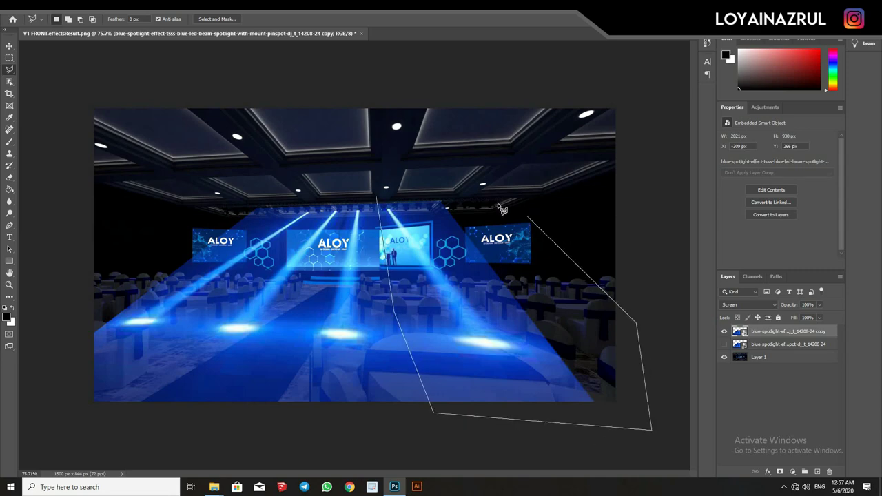
click(376, 198)
key(ctrl+j)
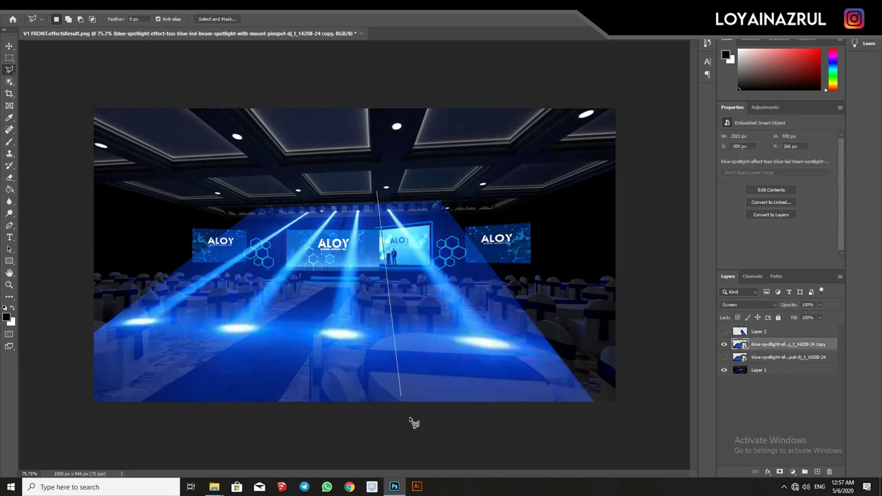
key(ctrl+j)
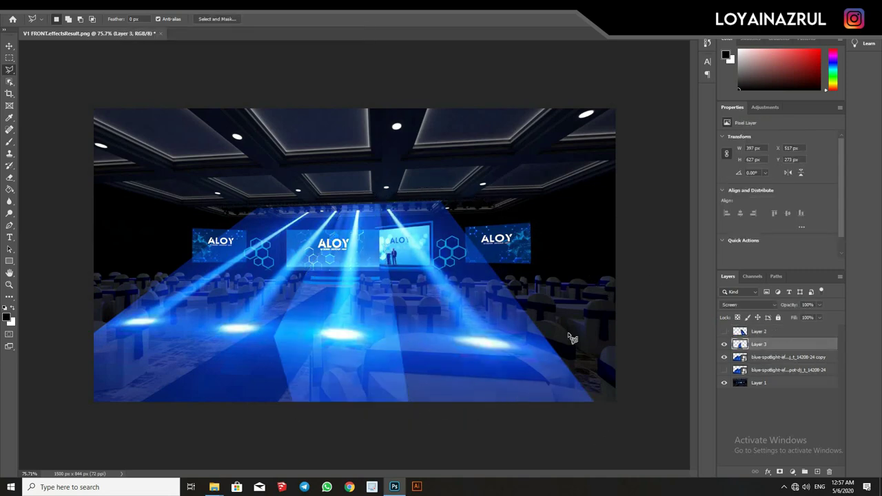
click(724, 344)
click(786, 357)
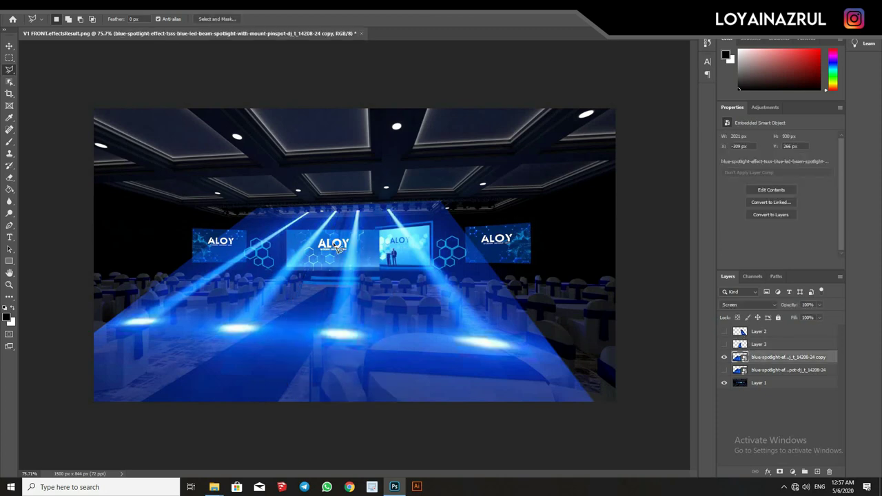
click(330, 193)
key(ctrl+j)
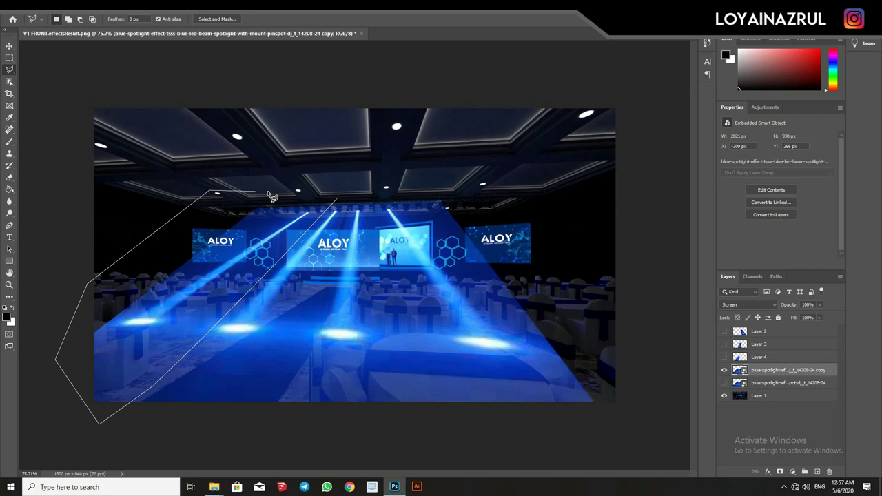
key(Return)
key(ctrl+j)
Hide the spotlight copy layer and toggle Layers 2–5 visibility to compare the beams
click(723, 382)
drag(724, 332, 723, 357)
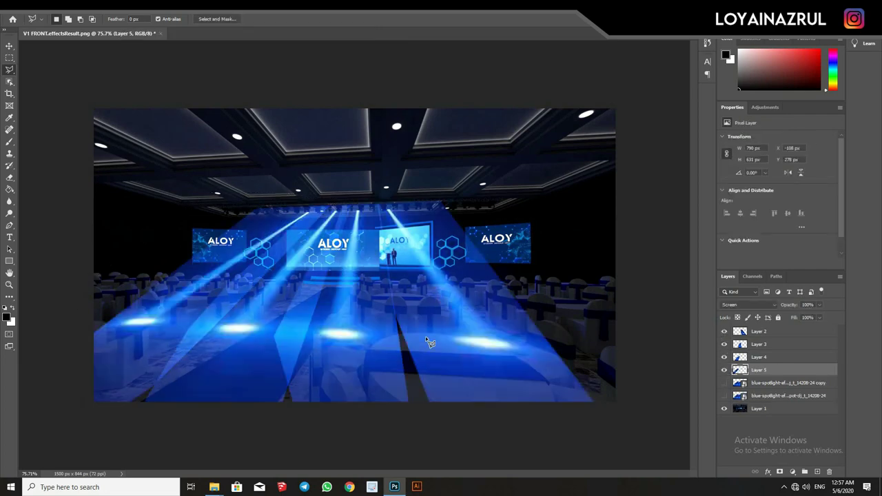
alt+scroll(446, 336, up, 1)
click(758, 332)
click(723, 332)
click(724, 332)
click(723, 370)
click(723, 370)
Duplicate Layer 5, then hide Layer 4 and the original Layer 5
click(770, 372)
key(ctrl+j)
click(723, 383)
click(724, 357)
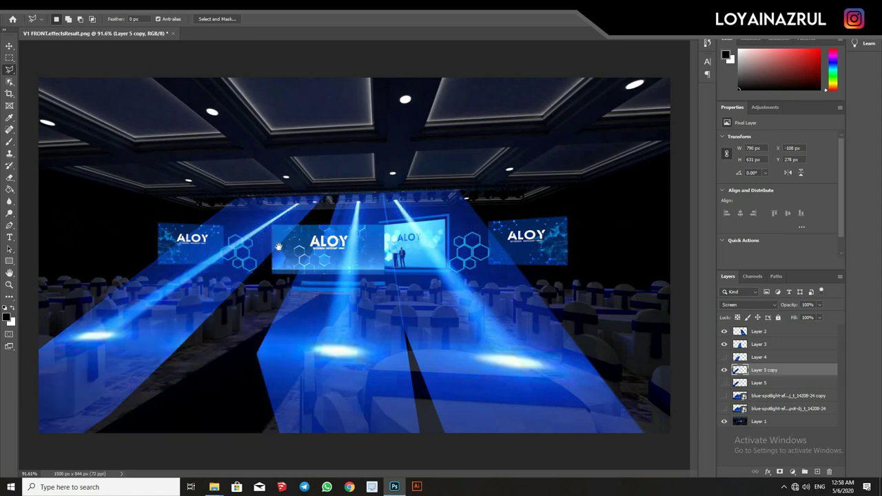
alt+scroll(408, 258, up, 2)
key(e)
right_click(435, 265)
Erase the lower end and floor glow of the Layer 5 copy beam
key(Escape)
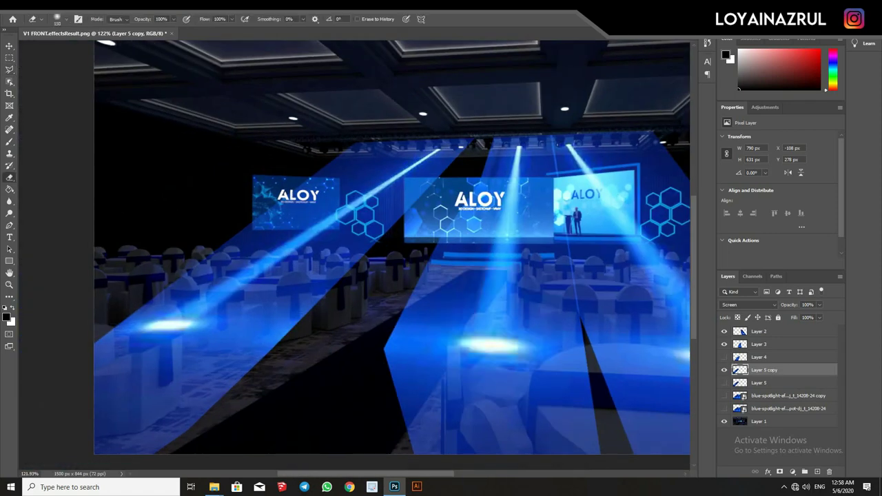
drag(448, 155, 297, 324)
alt+scroll(303, 324, down, 2)
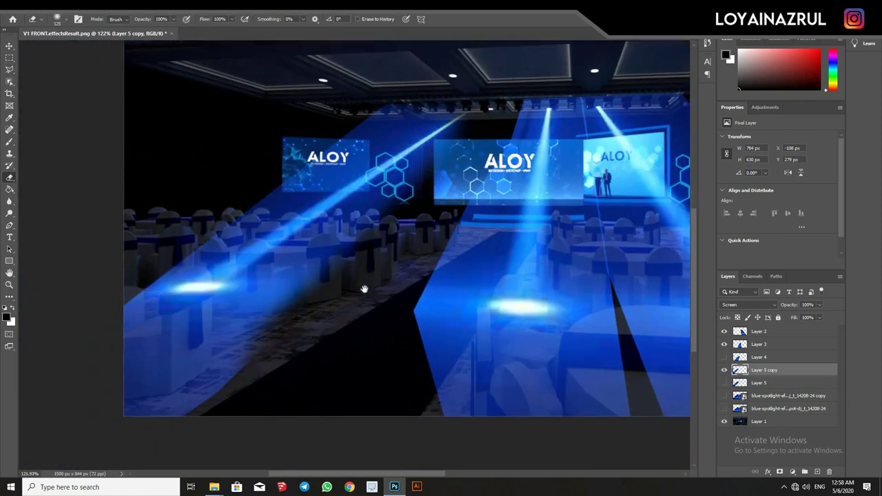
alt+scroll(314, 299, down, 2)
alt+scroll(355, 255, down, 1)
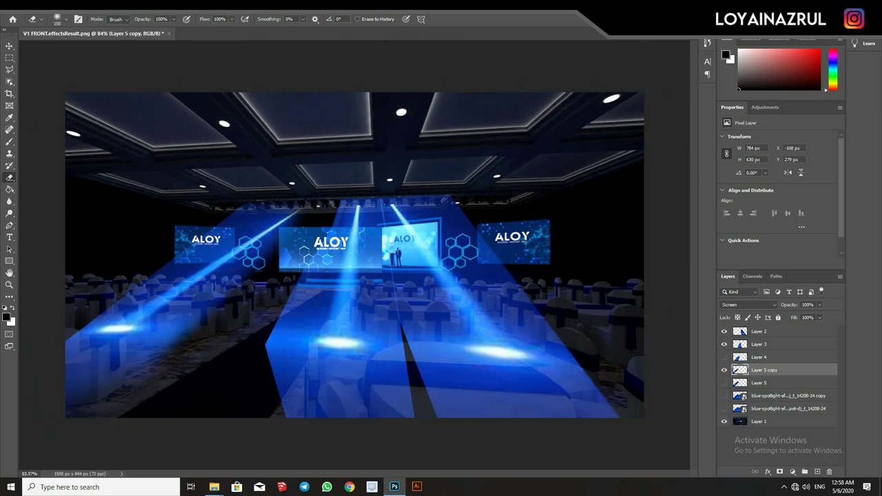
drag(83, 324, 180, 341)
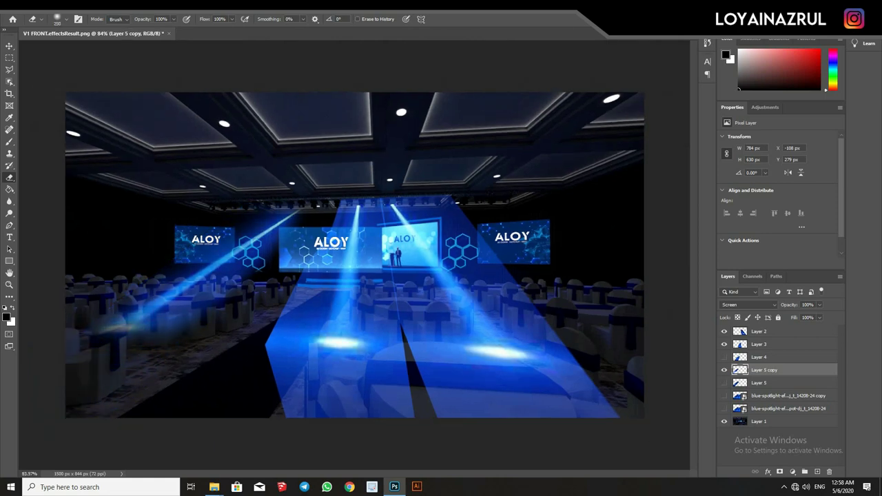
Duplicate Layer 4, hide the original, and fade out the left beam's bottom and floor glow
click(724, 357)
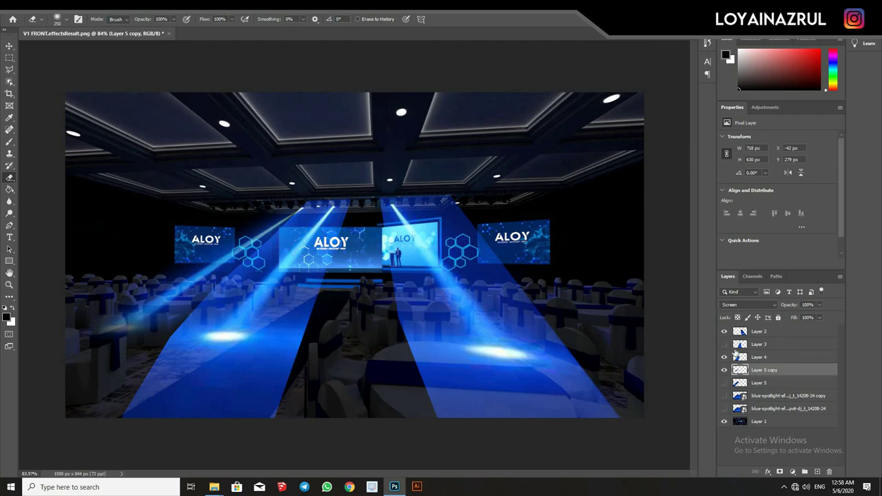
click(758, 357)
key(ctrl+j)
click(724, 370)
drag(134, 407, 293, 383)
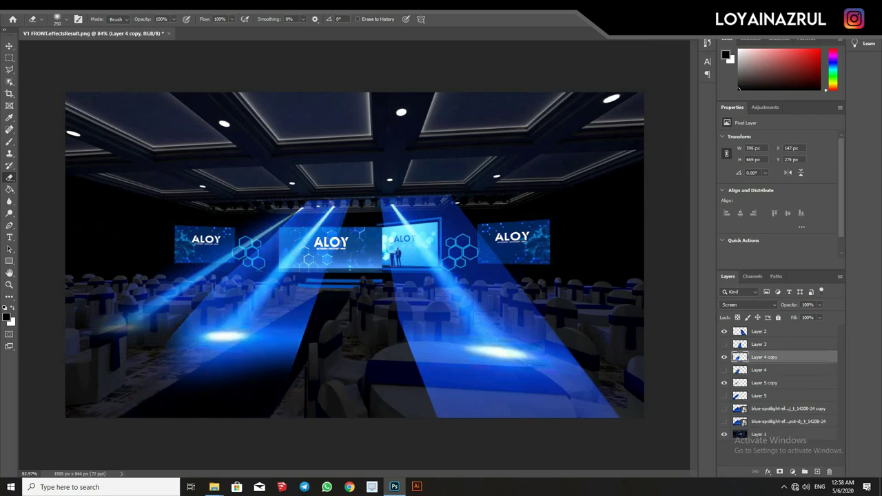
drag(319, 221, 272, 365)
drag(286, 331, 172, 375)
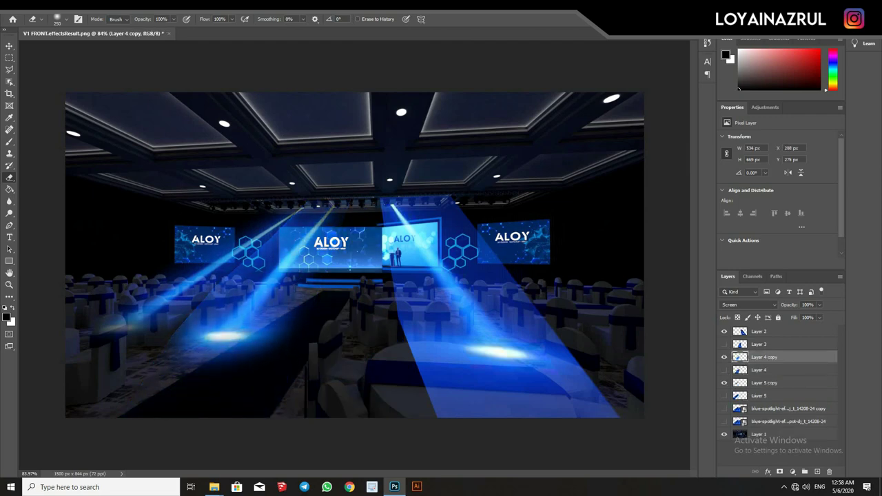
key(bracketleft)
drag(266, 341, 203, 337)
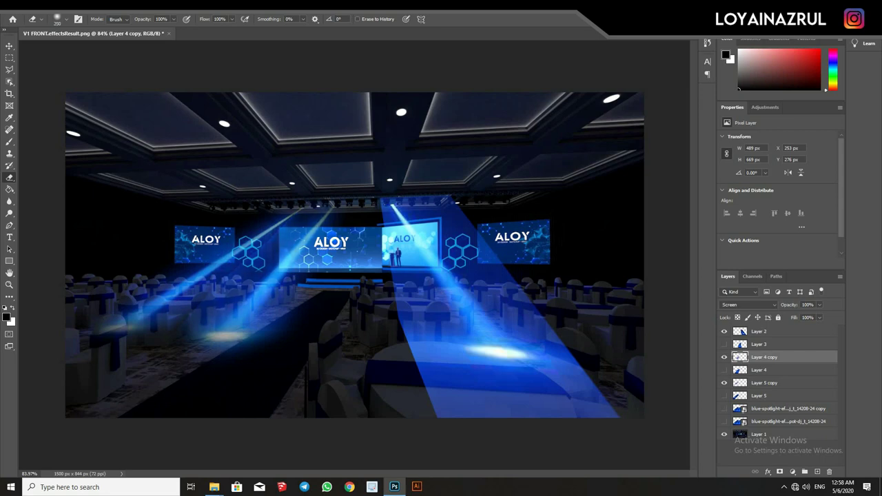
Duplicate Layer 3, hide the original, and erase the bottom of its beam
click(724, 344)
click(724, 331)
click(758, 344)
key(ctrl+j)
click(725, 357)
mouse_move(400, 414)
mouse_down()
mouse_move(296, 386)
mouse_move(386, 289)
mouse_up()
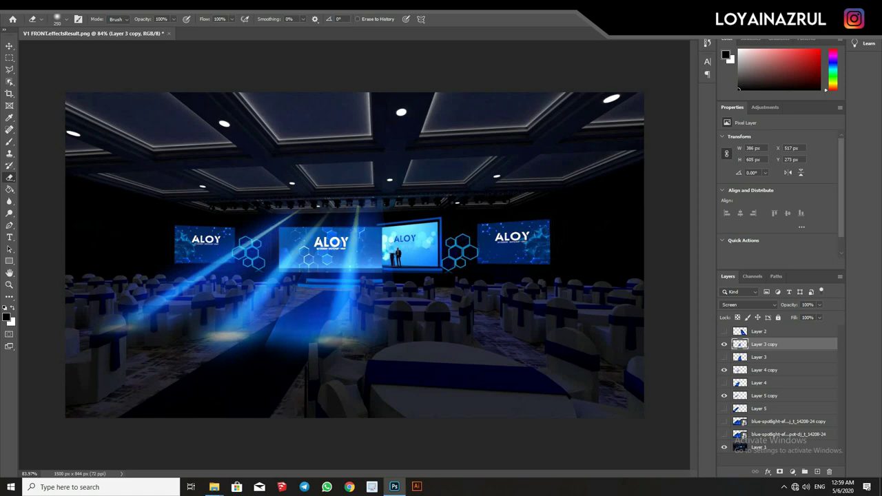
Duplicate Layer 2, fade the right beam's lower part, and group the beam layers into Group 1
alt+scroll(374, 263, up, 2)
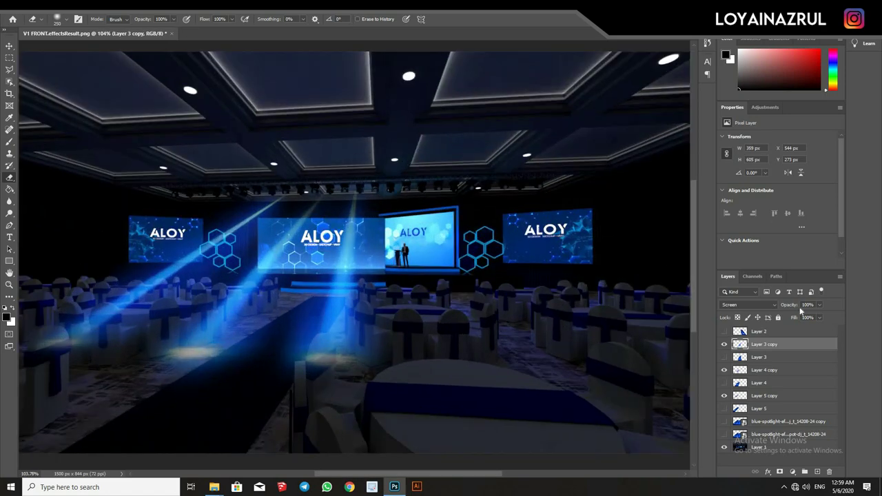
click(724, 331)
click(758, 331)
key(ctrl+j)
click(724, 344)
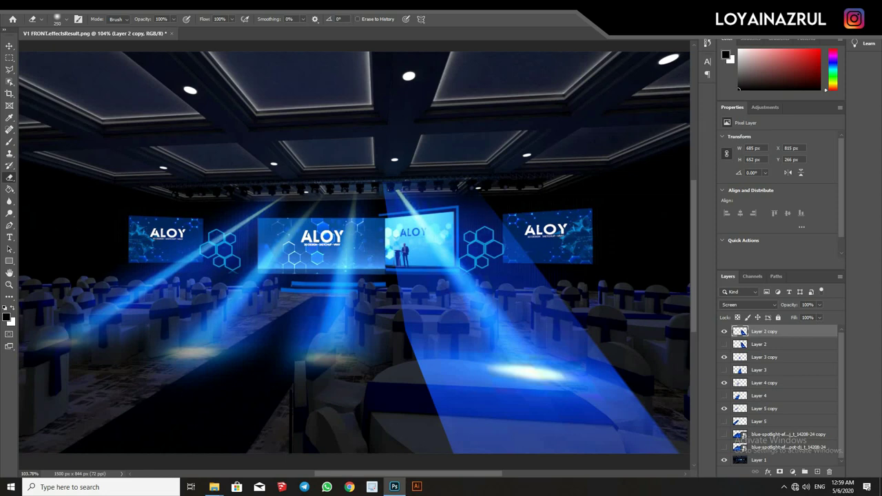
drag(414, 310, 324, 236)
drag(482, 372, 331, 262)
drag(469, 303, 345, 200)
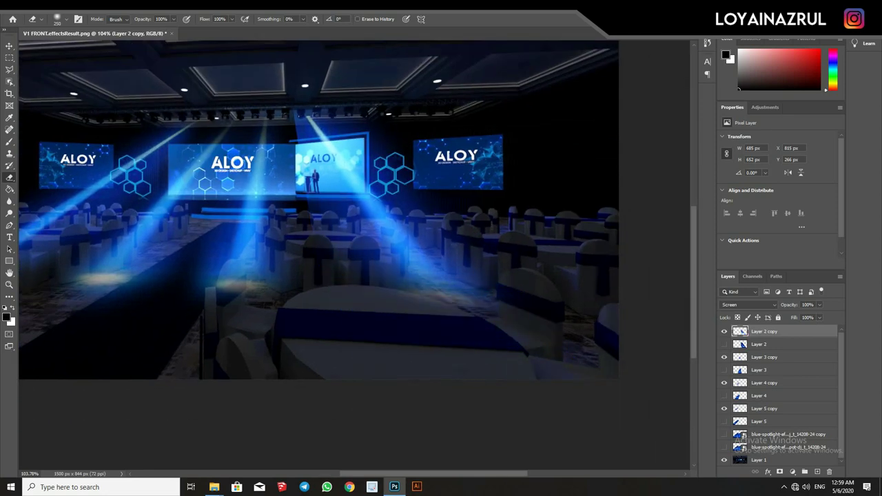
alt+scroll(662, 356, down, 3)
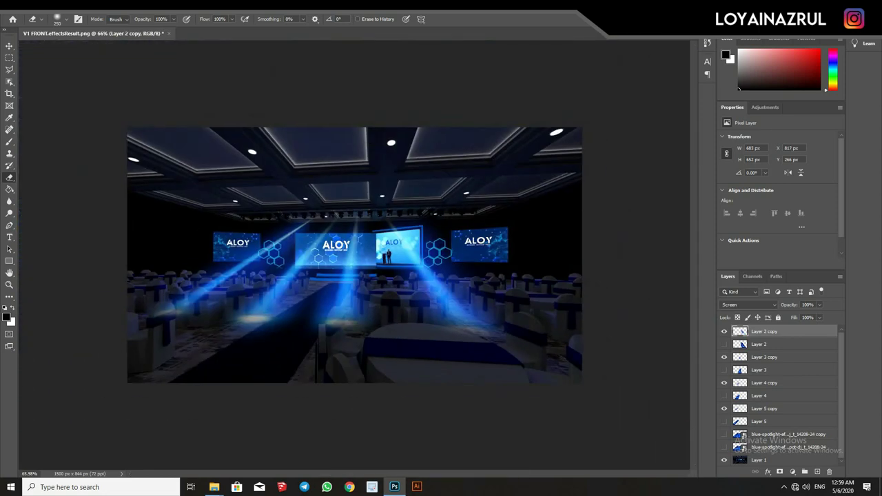
shift+click(773, 423)
key(ctrl+g)
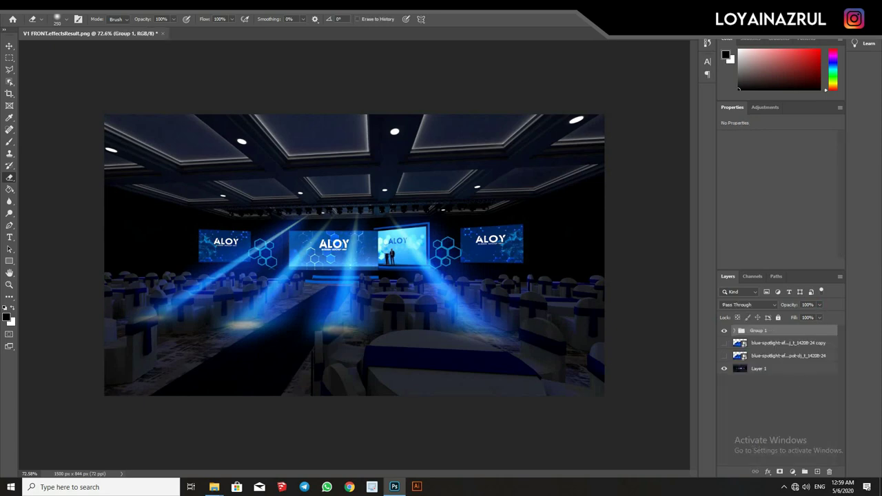
Set Group 1 to 50% opacity and delete the Layer 5 copy 2 beam
text(50)
text(v)
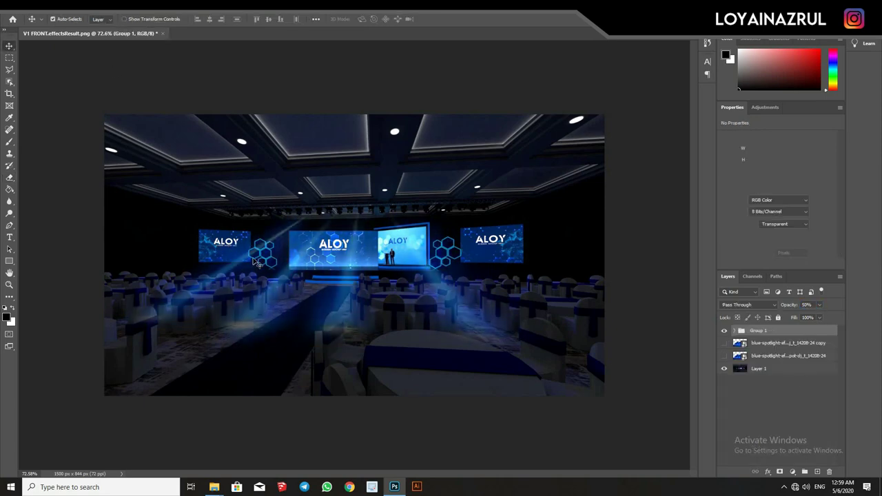
alt+scroll(324, 315, down, 3)
alt+scroll(325, 314, up, 5)
click(733, 331)
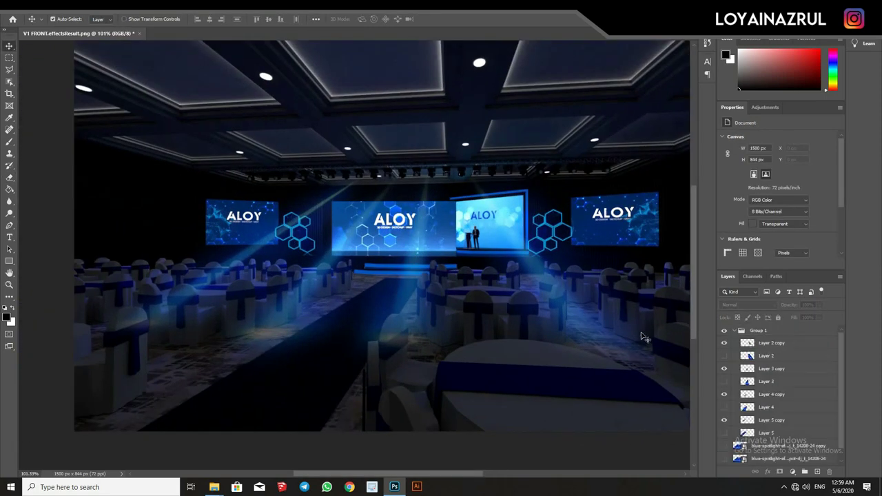
click(772, 420)
drag(258, 255, 358, 258)
key(Delete)
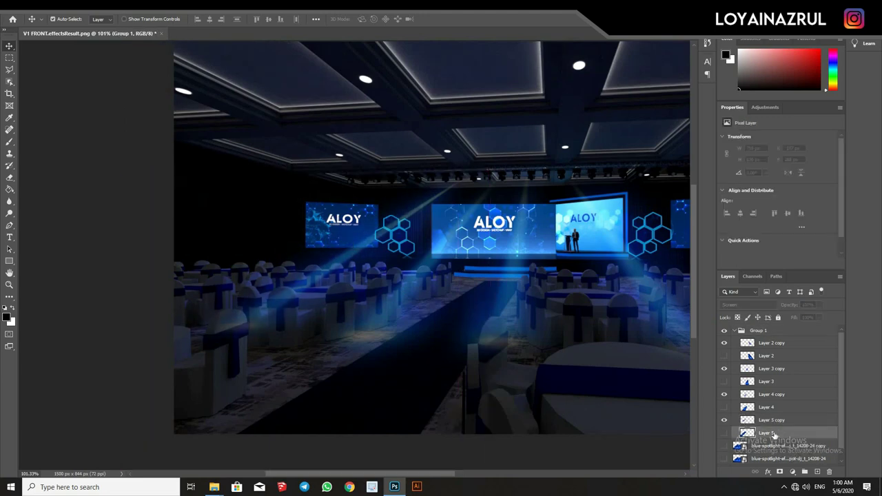
Alt-drag a duplicate of the Layer 5 copy beam to the left and free-transform it
ctrl+click(338, 270)
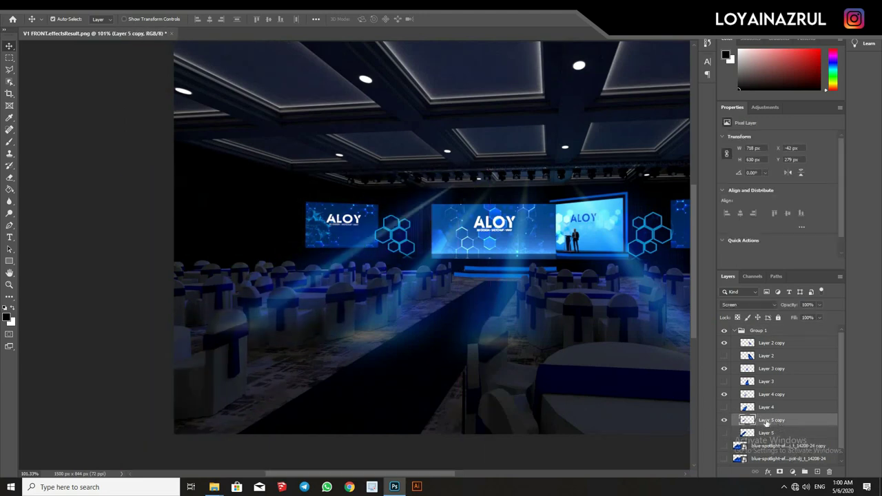
alt+drag(323, 303, 245, 319)
key(ctrl+t)
Scale, rotate, stretch and nudge the Layer 5 copy 2 beam, then apply the transform
mouse_move(99, 457)
mouse_down()
mouse_move(138, 429)
mouse_move(124, 414)
mouse_up()
alt+scroll(387, 187, up, 2)
alt+scroll(388, 188, down, 2)
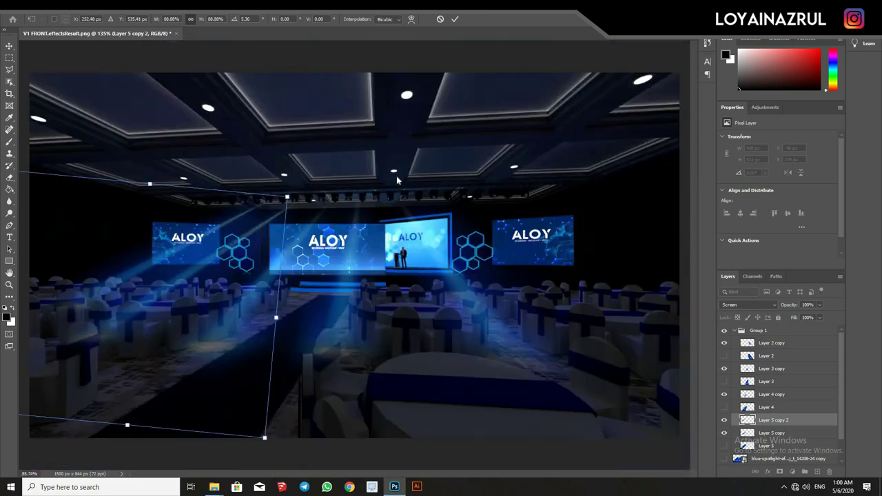
alt+scroll(135, 203, down, 2)
ctrl+drag(116, 355, 69, 374)
alt+scroll(356, 259, up, 2)
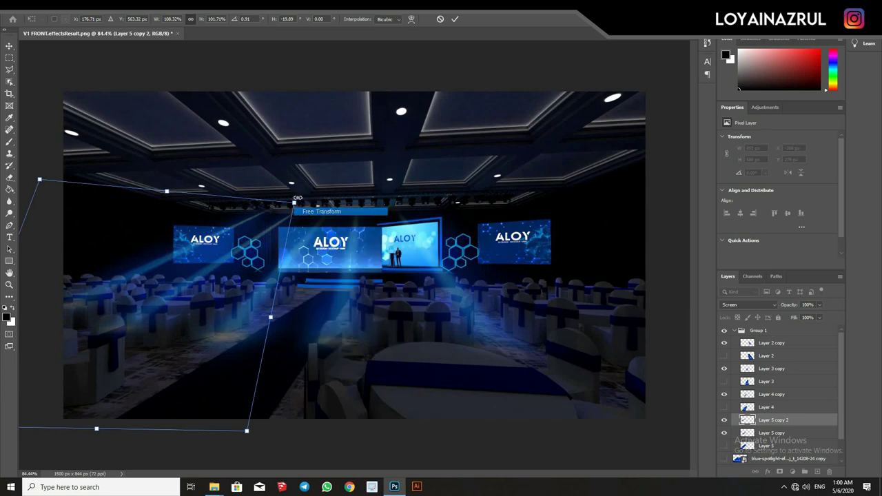
drag(208, 230, 214, 238)
alt+scroll(100, 384, down, 2)
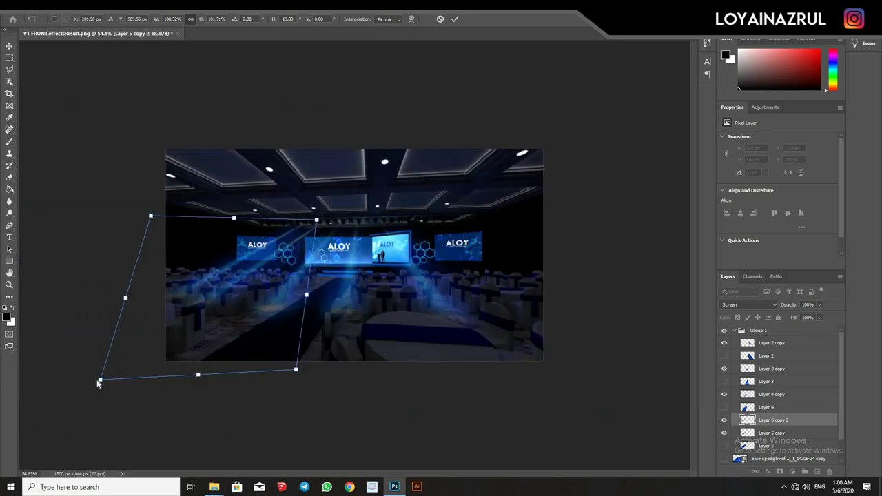
drag(100, 379, 138, 353)
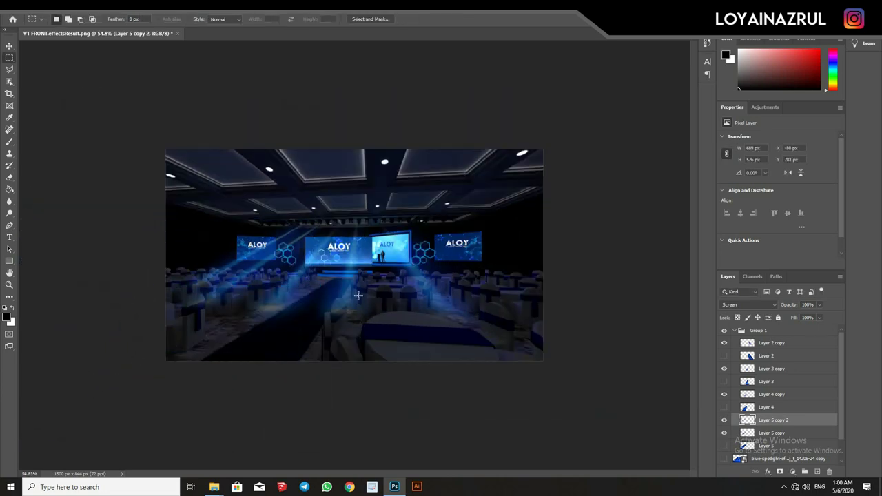
alt+scroll(200, 262, up, 5)
key(Return)
Move the beam over the left seating, then duplicate it, tilt the copy and move it toward the truss
drag(273, 244, 244, 258)
key(ctrl+j)
key(ctrl+t)
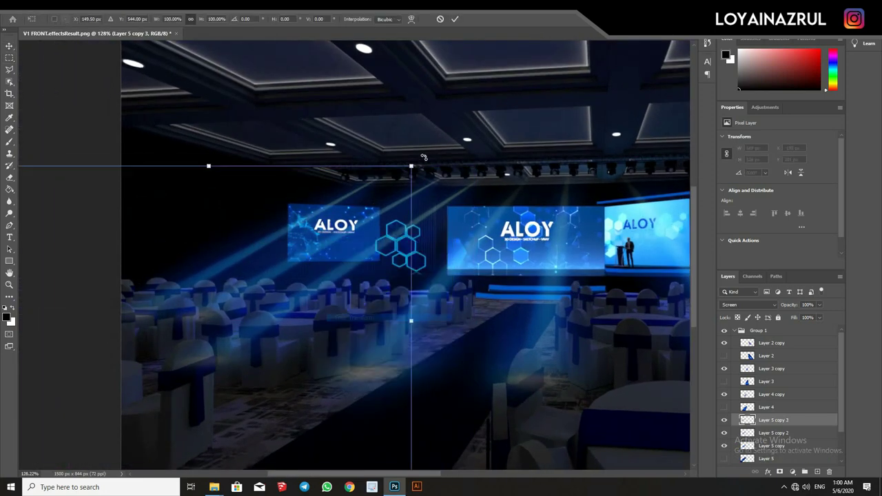
drag(334, 240, 318, 223)
alt+scroll(324, 222, down, 2)
key(Return)
alt+scroll(338, 220, up, 2)
alt+scroll(347, 218, up, 1)
mouse_move(346, 218)
mouse_down()
mouse_move(336, 196)
mouse_move(248, 210)
mouse_up()
alt+scroll(336, 196, down, 3)
alt+scroll(336, 197, up, 3)
alt+scroll(248, 210, down, 2)
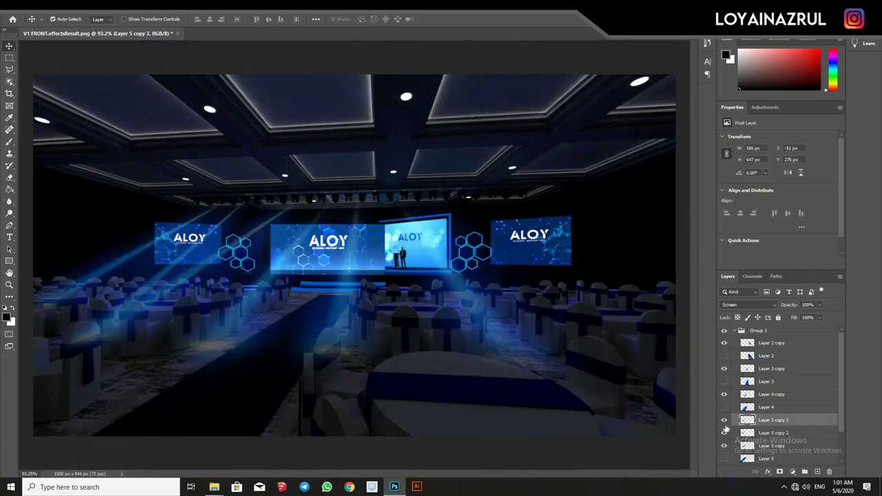
Resize the beam layer to about 430×475 px with Free Transform
key(m)
right_click(163, 273)
click(187, 350)
alt+scroll(120, 405, down, 2)
drag(155, 356, 161, 356)
key(Return)
alt+scroll(380, 235, up, 2)
Shrink Layer 5 copy 2 to about 91%, rotate it slightly and shift it into place
click(723, 433)
click(724, 433)
click(772, 432)
alt+scroll(535, 444, up, 2)
key(ctrl+t)
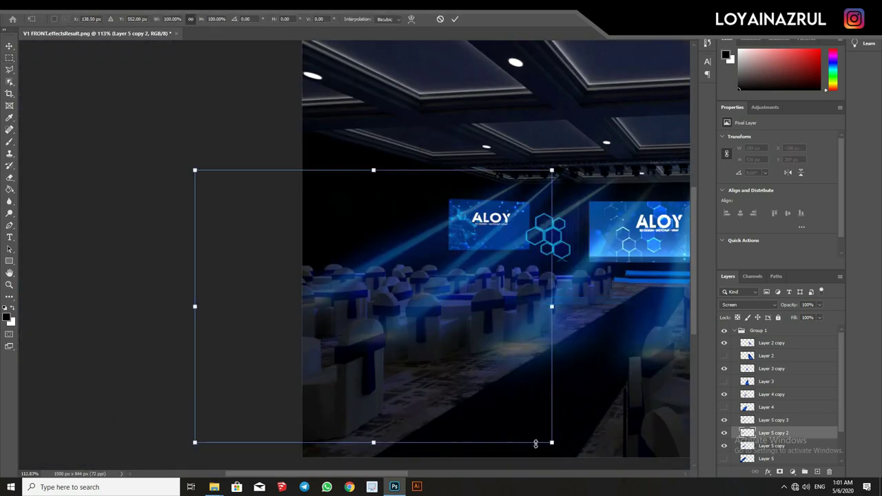
drag(211, 430, 243, 406)
drag(565, 169, 569, 175)
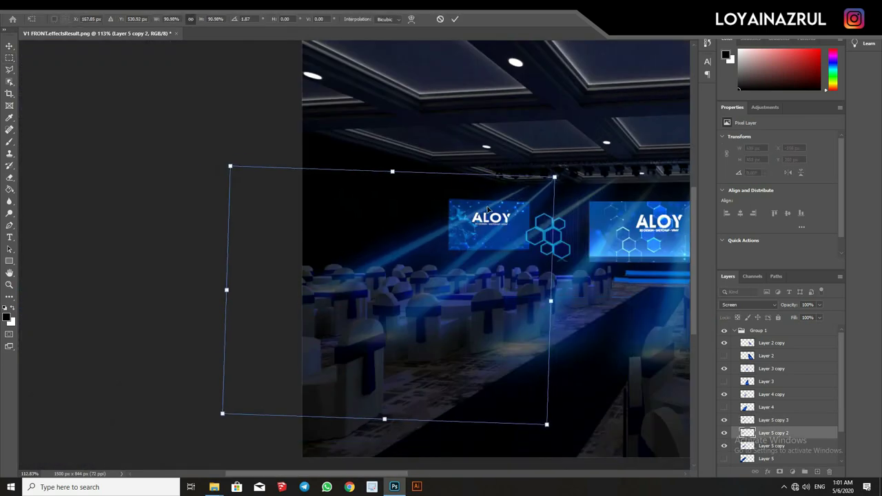
drag(485, 208, 477, 206)
click(455, 19)
alt+scroll(287, 315, down, 3)
alt+scroll(287, 315, up, 3)
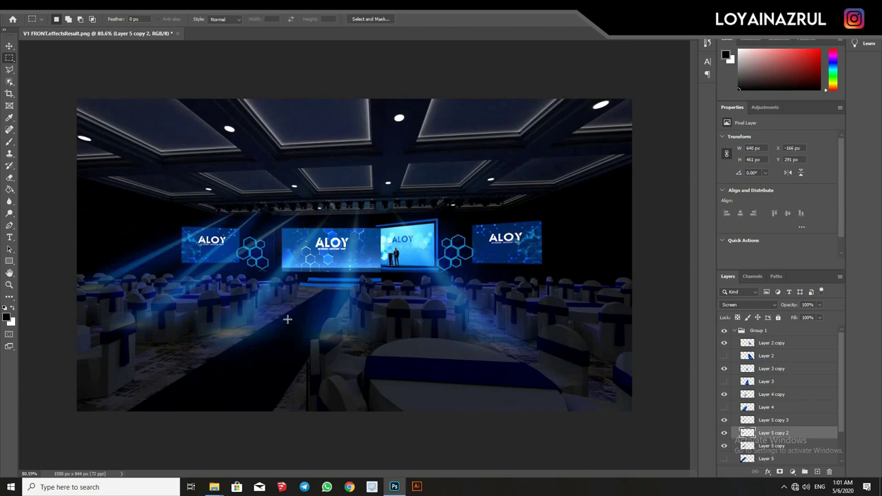
alt+scroll(246, 262, up, 2)
ctrl+scroll(246, 262, left, 3)
Erase stray glow on the Layer 5 copy 3, Layer 4 copy and Layer 5 copy beams
key(e)
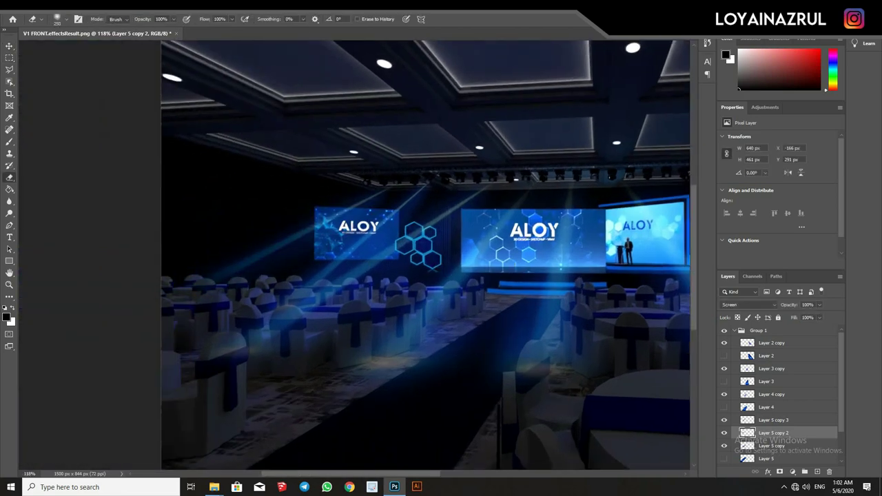
drag(418, 301, 391, 286)
click(773, 420)
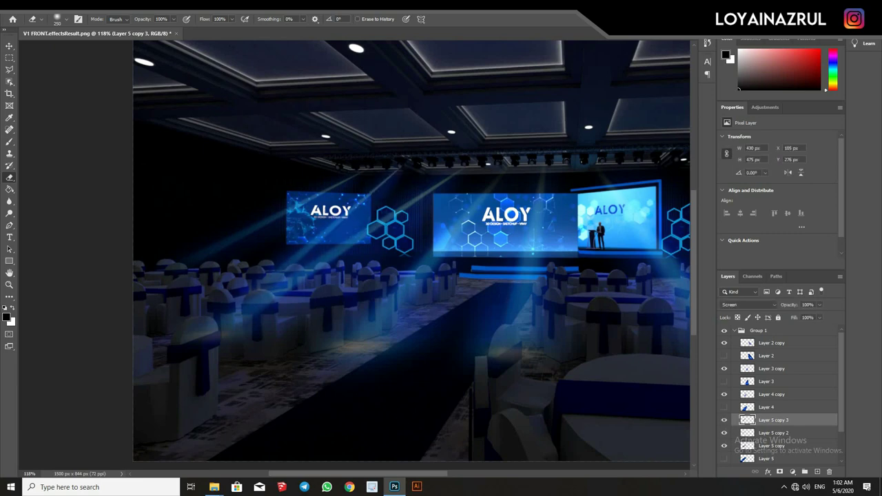
click(772, 394)
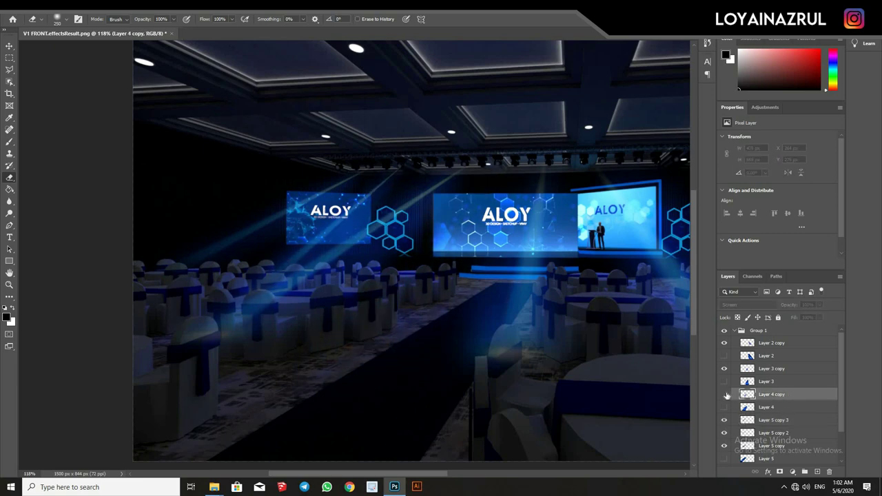
drag(295, 379, 233, 396)
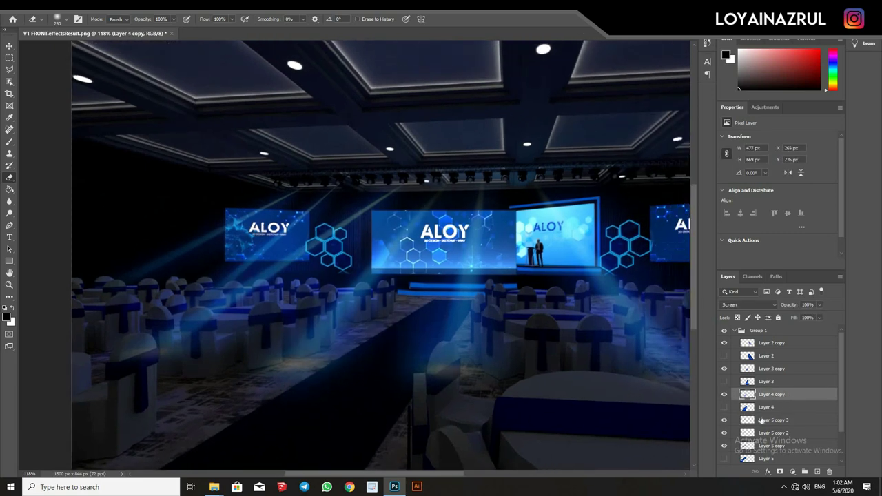
click(772, 446)
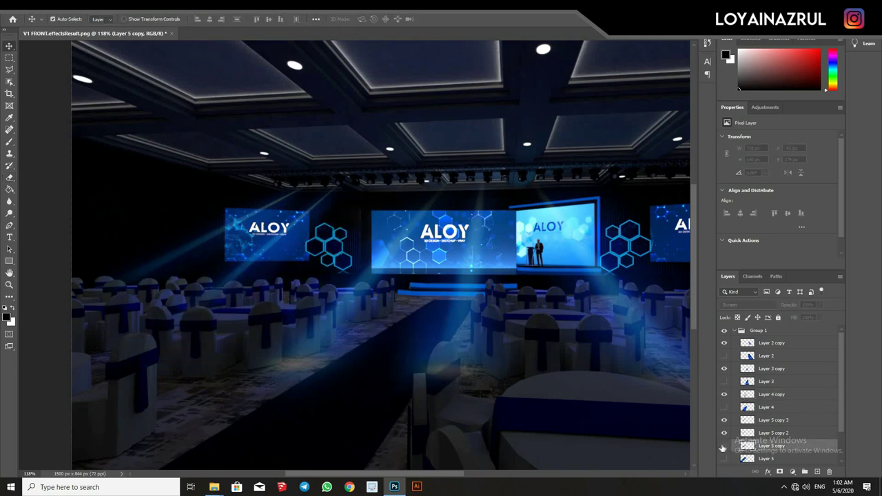
drag(340, 395, 421, 366)
Zoom around the stage and select the Layer 3 copy beam with the Move tool
alt+scroll(231, 317, up, 3)
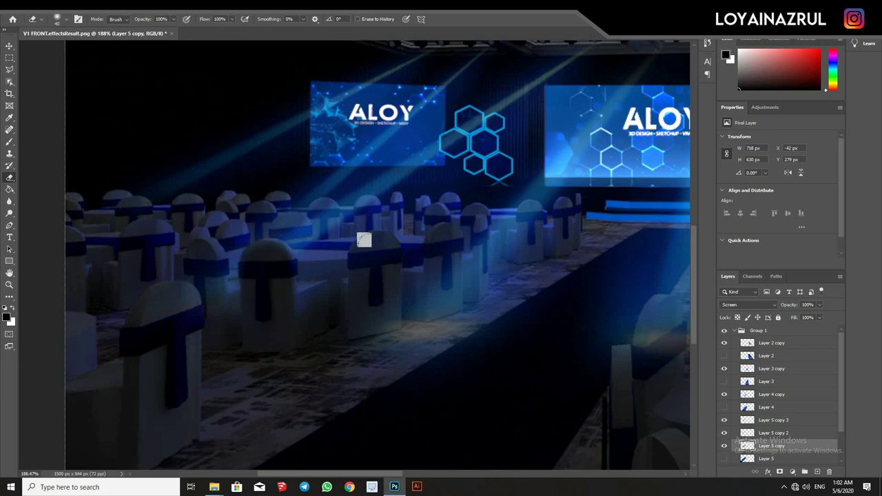
alt+scroll(291, 300, down, 5)
alt+scroll(222, 329, up, 2)
alt+scroll(154, 335, up, 3)
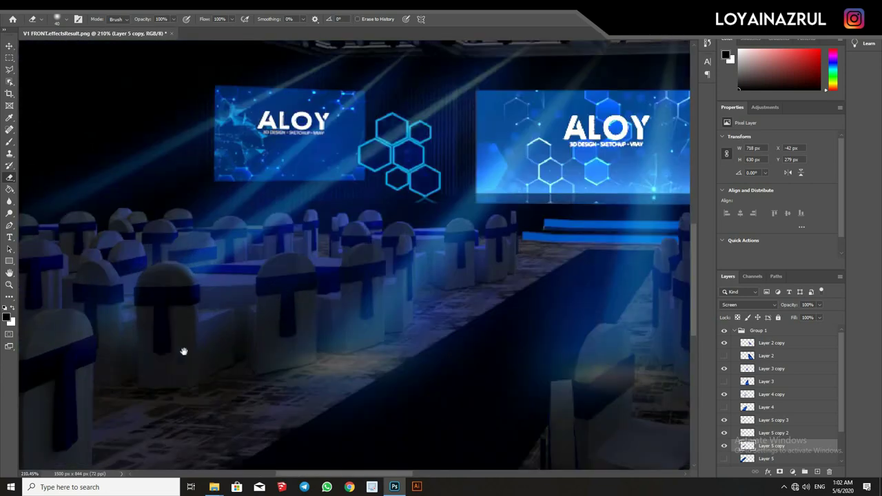
alt+scroll(137, 351, up, 1)
alt+scroll(305, 374, down, 5)
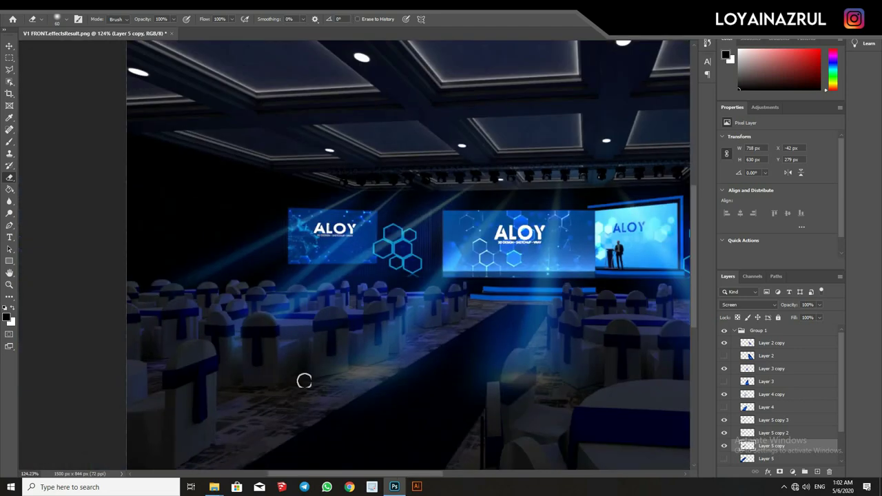
alt+scroll(305, 376, down, 3)
alt+scroll(374, 370, up, 4)
key(v)
click(351, 290)
click(352, 291)
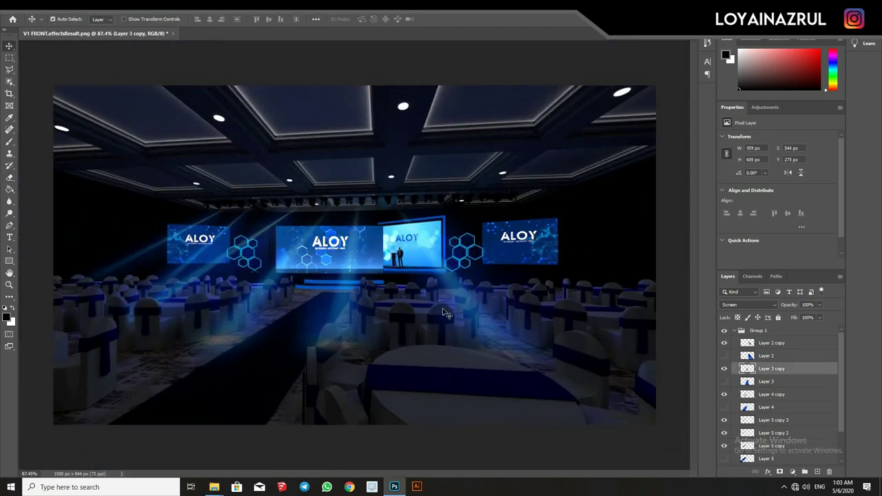
Duplicate the Layer 2 copy beam, cancelling a trial free transform
key(e)
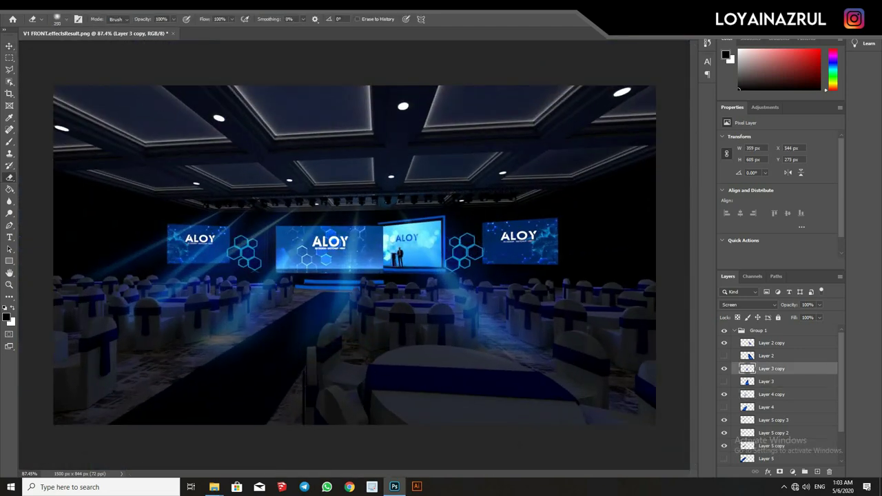
key(v)
click(772, 343)
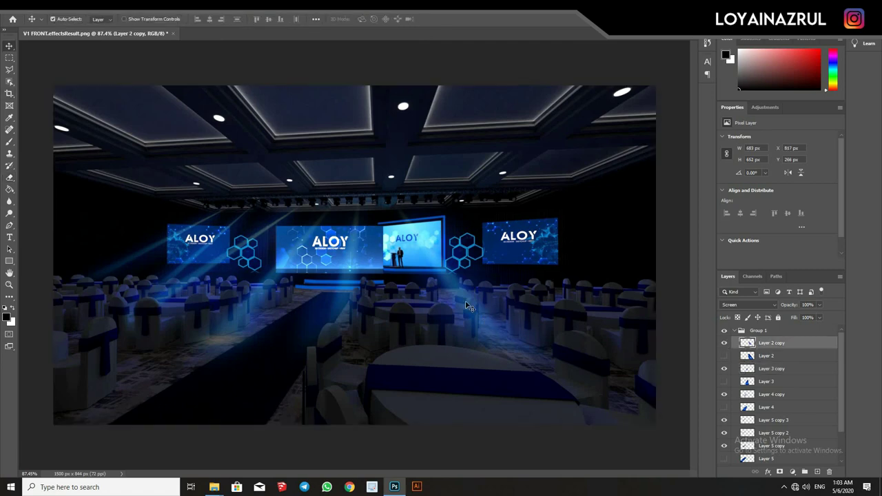
key(ctrl+j)
alt+scroll(616, 354, up, 2)
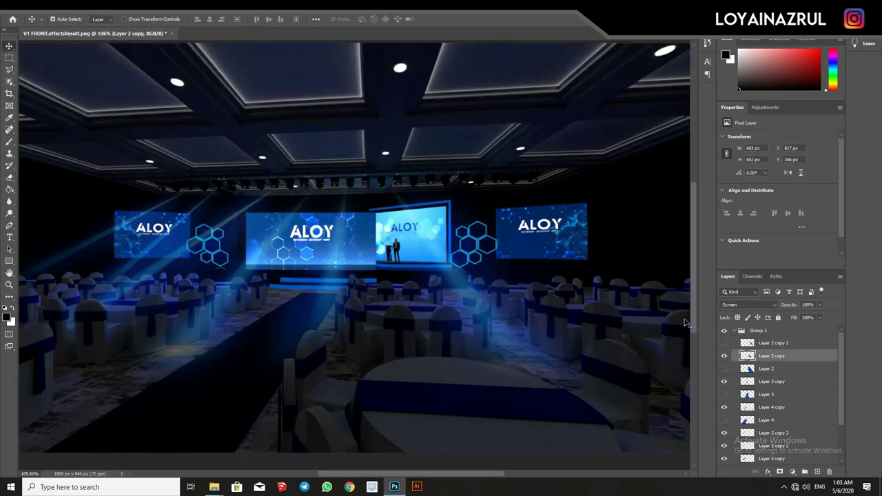
alt+scroll(385, 270, down, 2)
right_click(433, 310)
click(455, 388)
right_click(477, 266)
key(Escape)
key(Escape)
Alt-drag a new left beam copy, position and skew it, and set its opacity to 57%
drag(164, 264, 176, 247)
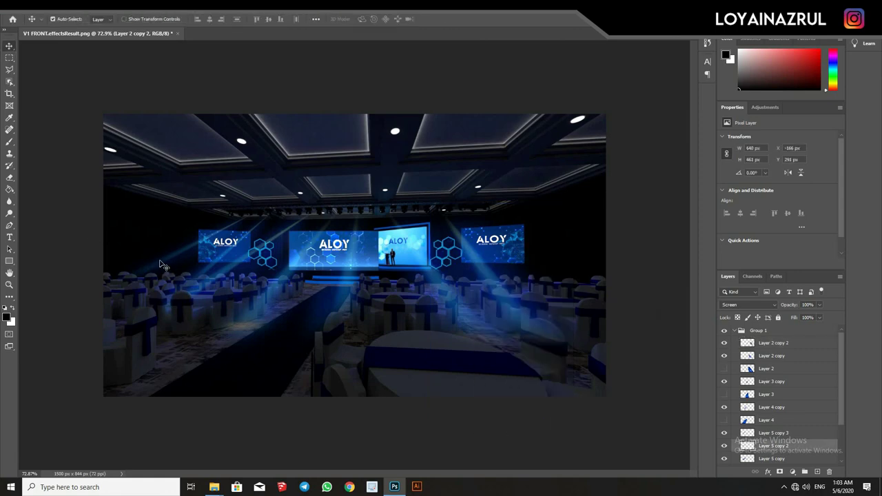
alt+scroll(176, 247, up, 2)
key(ctrl+t)
drag(131, 323, 234, 266)
ctrl+drag(361, 356, 326, 370)
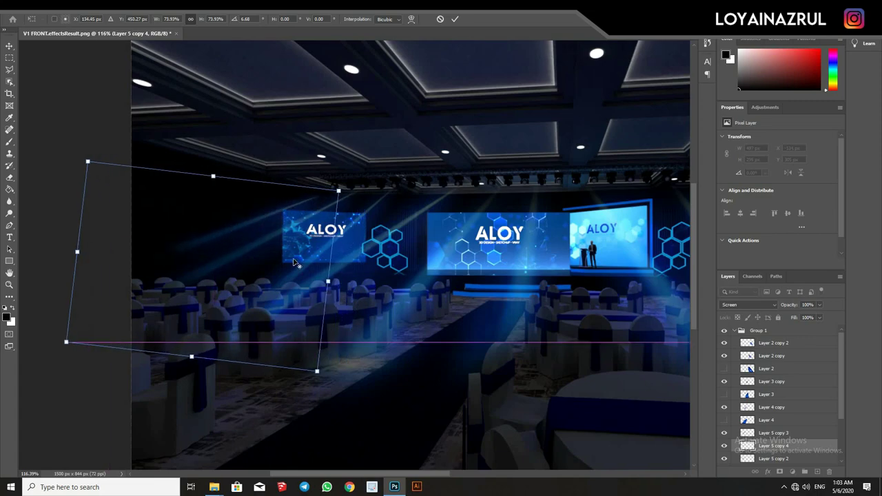
alt+scroll(147, 255, down, 2)
right_click(317, 205)
right_click(295, 218)
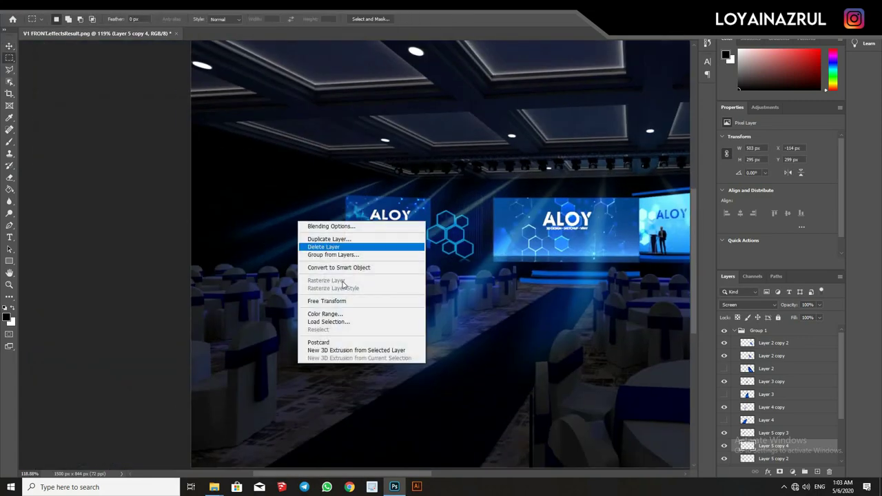
key(Escape)
key(ctrl+t)
alt+scroll(112, 264, up, 2)
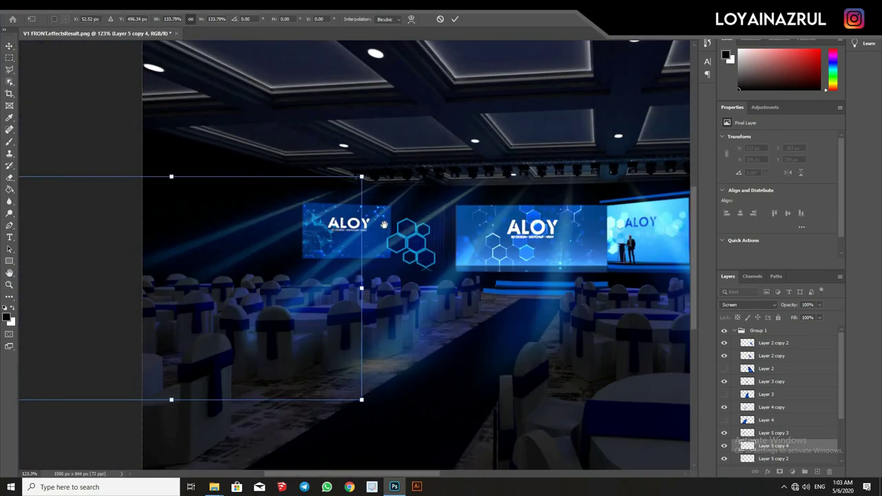
drag(811, 316, 800, 316)
key(Return)
key(e)
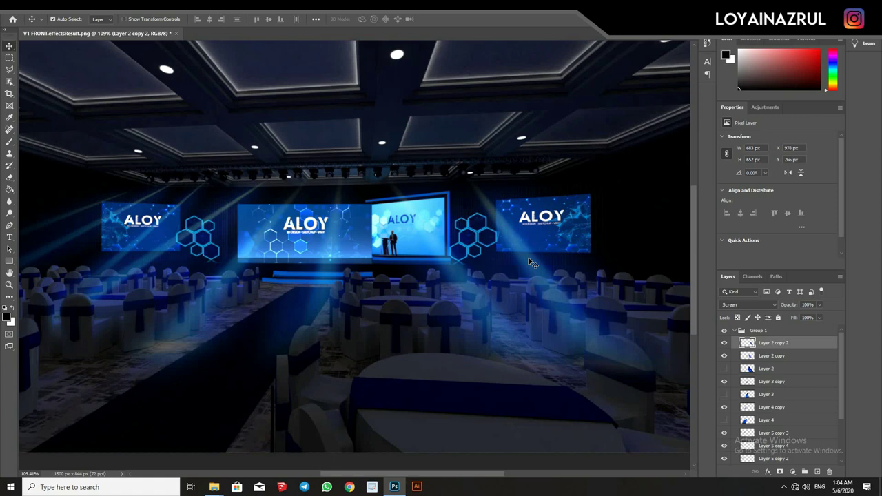
Duplicate the beam and skew it with Free Transform, shifting and widening its lower corners
alt+drag(521, 257, 500, 311)
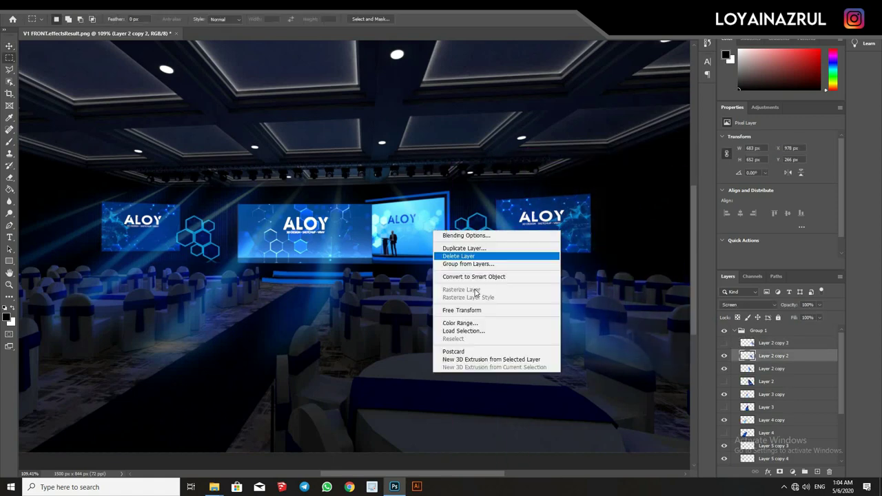
key(ctrl+t)
key(ctrl+0)
right_click(442, 215)
click(455, 264)
drag(439, 209, 413, 227)
key(ctrl+minus)
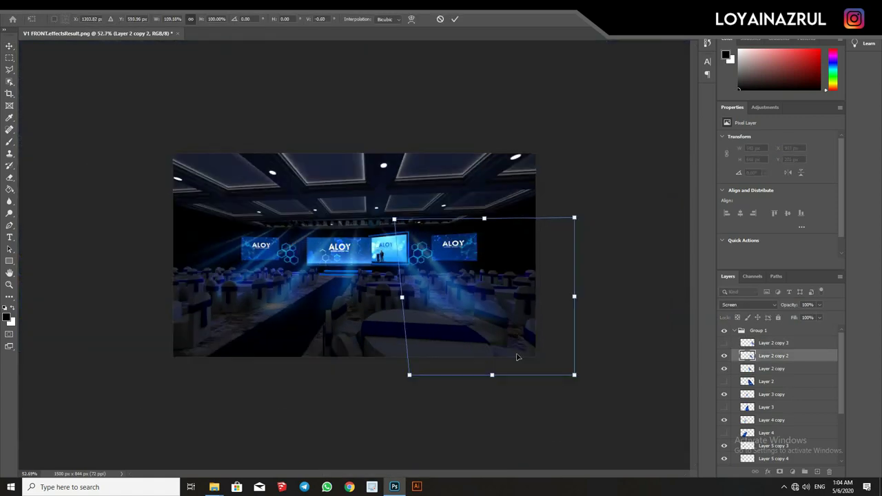
drag(455, 371, 486, 368)
drag(575, 377, 627, 351)
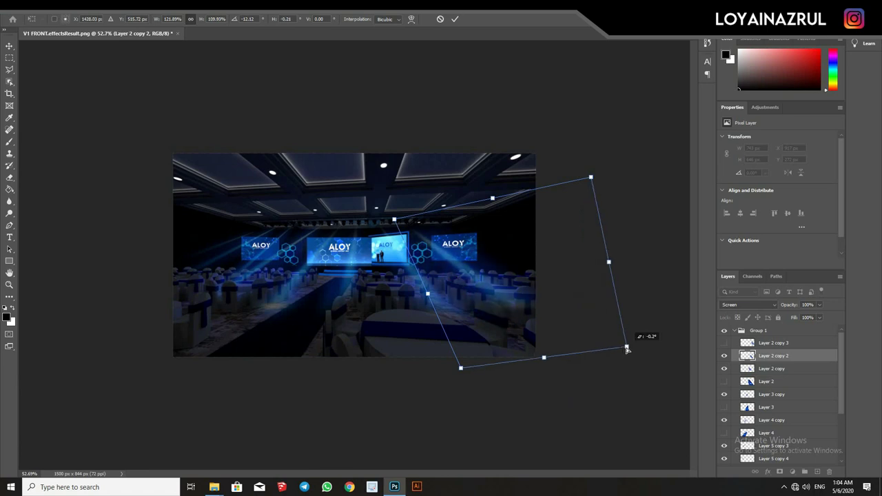
Pull the beam's bottom and top-right corners inward and commit the skewed beam
key(ctrl+plus)
drag(508, 419, 467, 387)
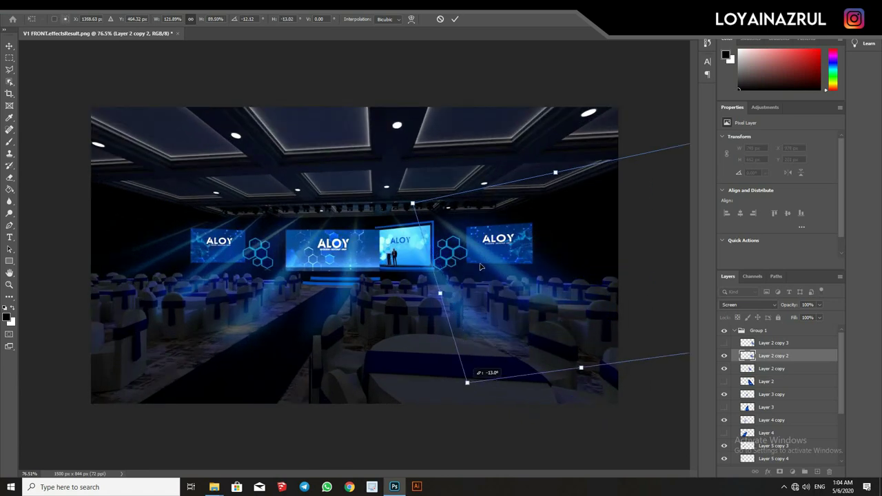
key(ctrl+plus)
drag(620, 117, 553, 153)
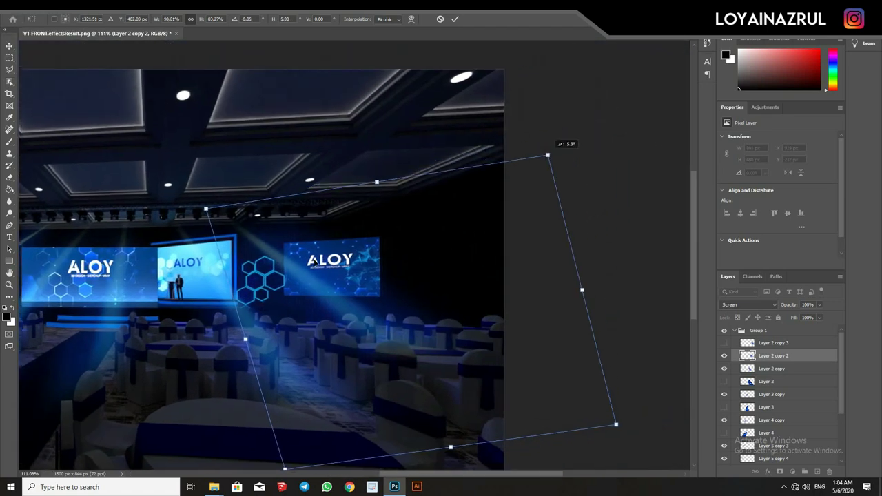
drag(249, 268, 275, 276)
key(ctrl+minus)
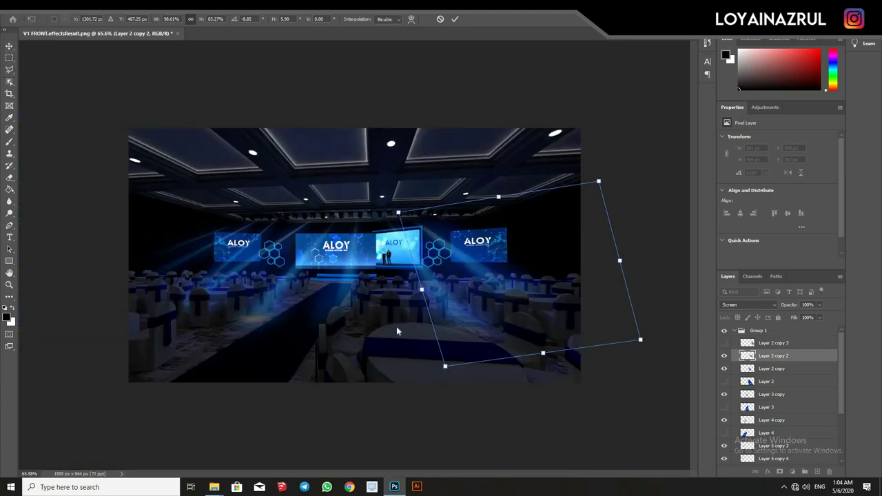
key(Return)
key(ctrl+0)
Unhide Layer 2 copy 3 and distort it, pulling the top-left corner left and down
key(alt+bracketright)
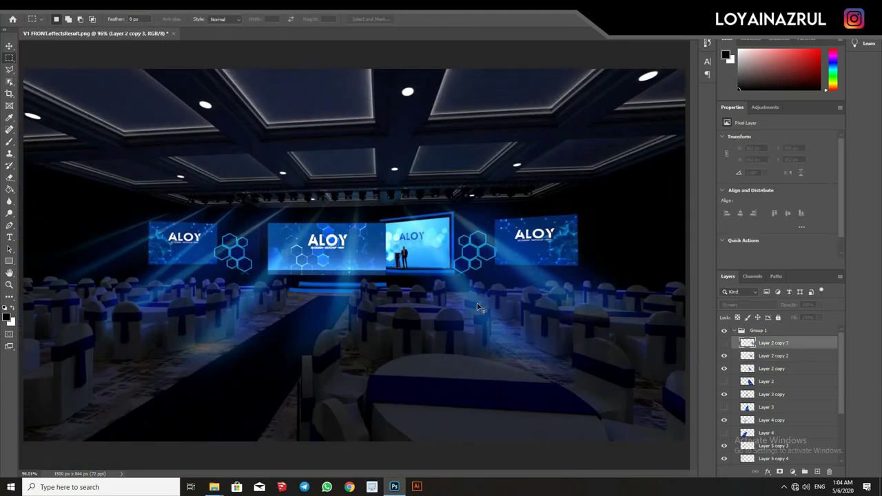
click(724, 356)
right_click(772, 356)
key(ctrl+t)
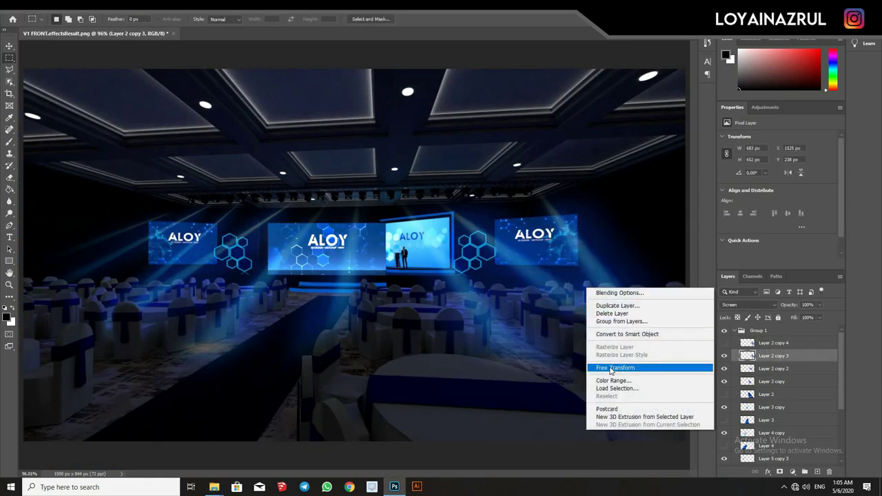
right_click(519, 242)
click(563, 304)
drag(519, 173, 459, 191)
Angle and narrow the Layer 2 copy 3 beam toward the tables, shift it left, and commit
key(ctrl+minus)
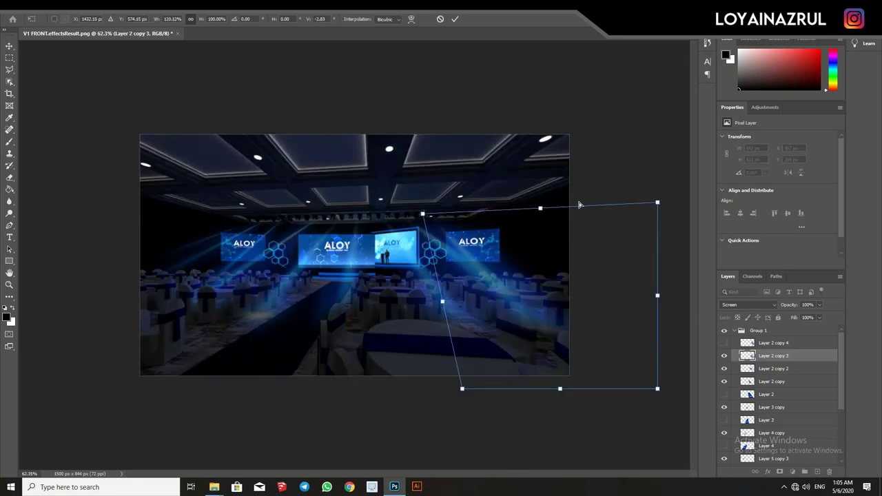
drag(584, 205, 548, 227)
drag(658, 391, 531, 335)
key(ctrl+plus)
key(ctrl+minus)
drag(452, 425, 463, 334)
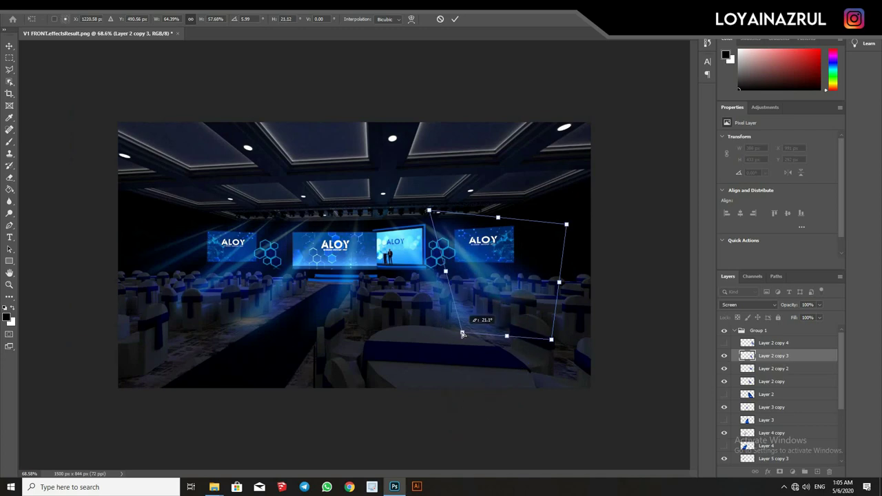
alt+scroll(462, 333, up, 2)
alt+scroll(534, 286, up, 2)
mouse_move(359, 276)
mouse_down()
mouse_move(318, 276)
mouse_move(321, 270)
mouse_up()
key(Return)
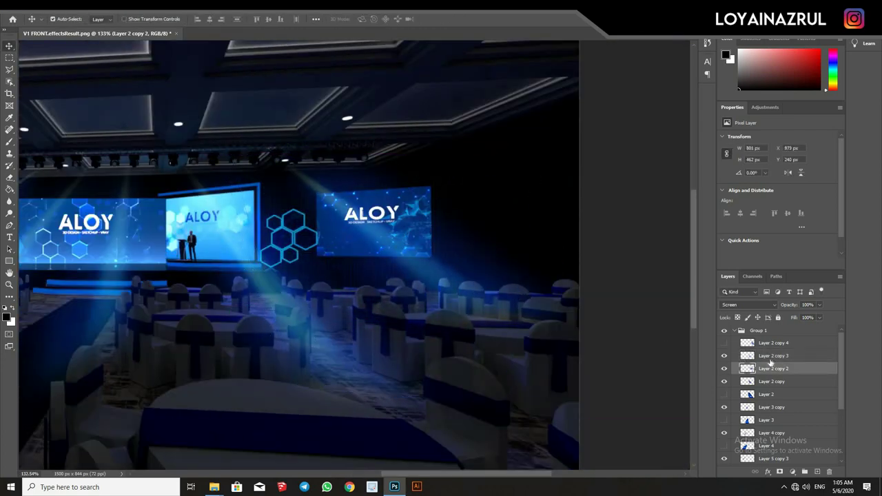
Reposition the Layer 2 copy 3 beam and undo an accidental duplicate
click(321, 315)
drag(306, 294, 337, 256)
alt+scroll(328, 295, down, 4)
alt+scroll(478, 285, down, 1)
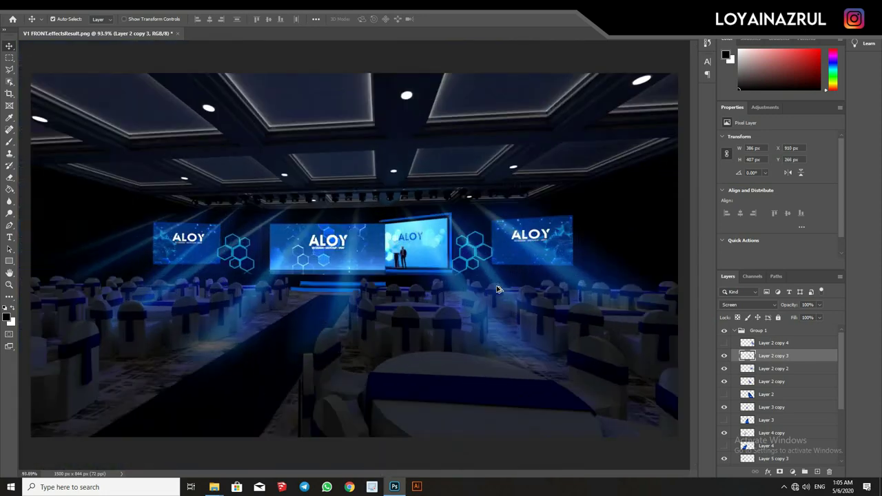
alt+scroll(326, 304, up, 2)
alt+scroll(371, 302, up, 1)
alt+drag(372, 289, 400, 252)
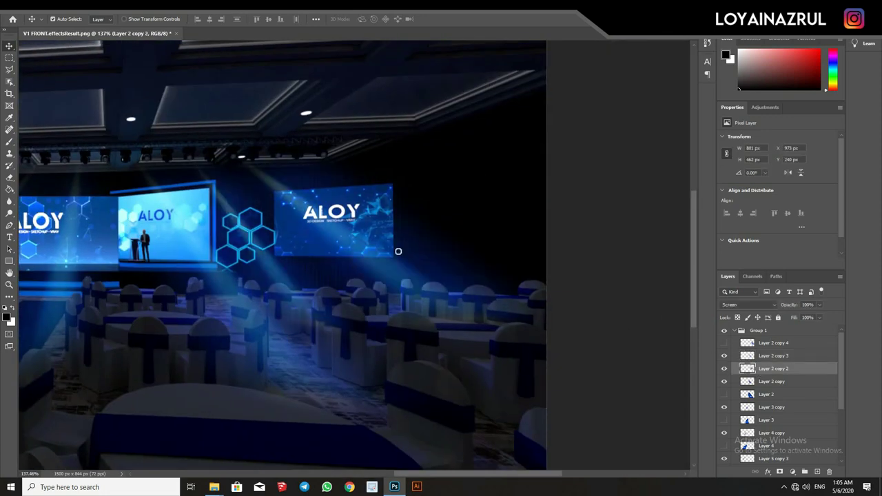
key(b)
key(ctrl+z)
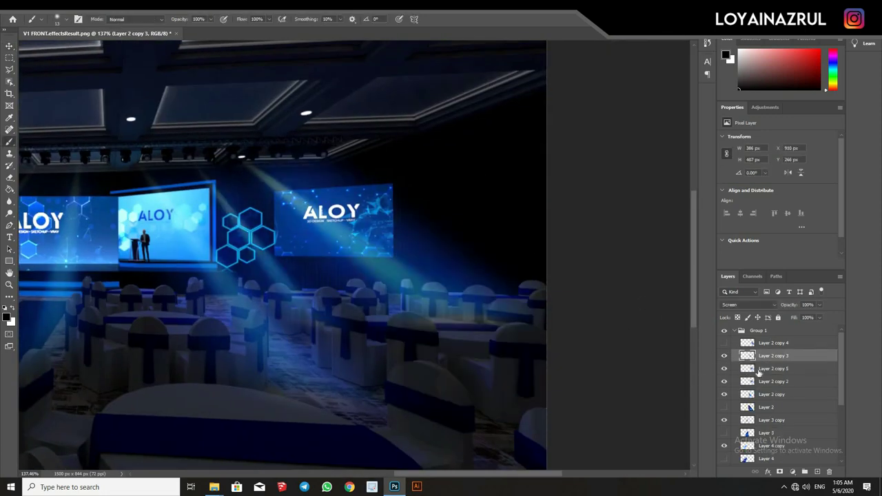
Try skewing the Layer 2 copy 2 beam's right corners, then discard the skew
key(m)
right_click(320, 237)
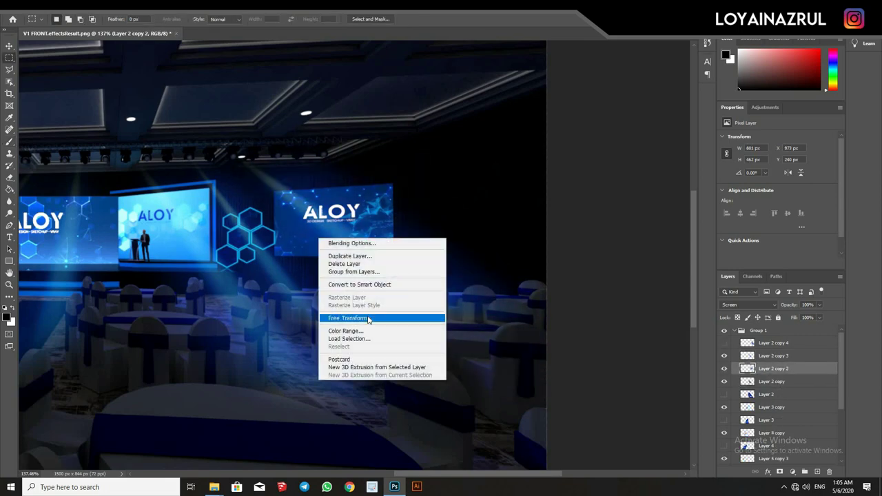
click(338, 316)
alt+scroll(448, 290, down, 3)
right_click(491, 268)
click(510, 307)
drag(643, 204, 583, 218)
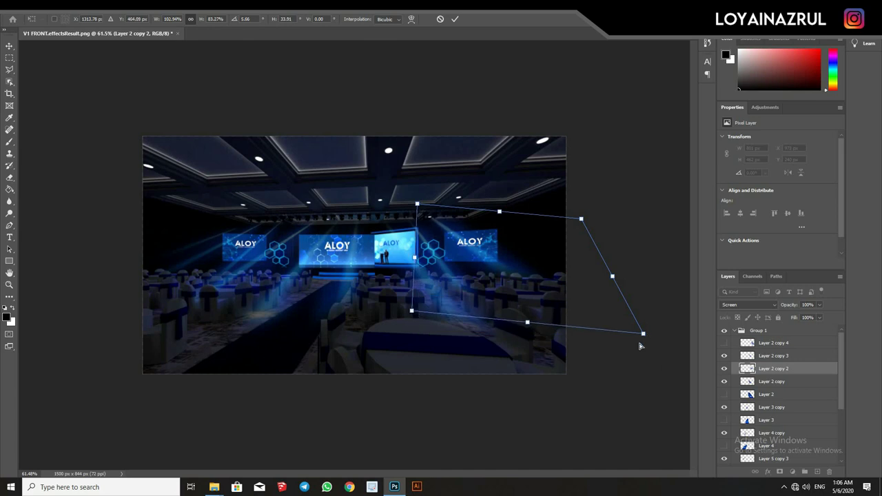
drag(643, 335, 645, 357)
key(Escape)
Re-transform Layer 2 copy 2, moving it up and right toward the stage's right side
alt+scroll(486, 276, up, 2)
key(ctrl+t)
alt+scroll(485, 276, down, 2)
alt+scroll(486, 276, up, 3)
drag(486, 275, 500, 253)
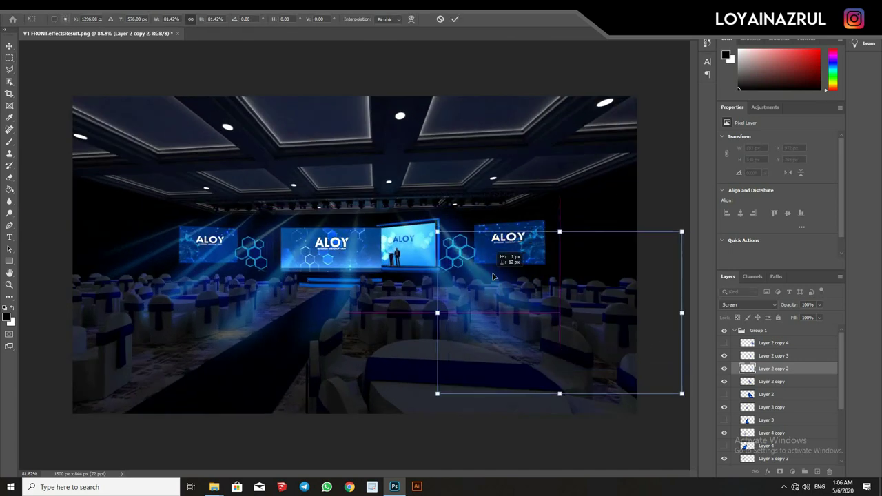
alt+scroll(500, 252, down, 1)
key(alt+space)
key(Escape)
key(Return)
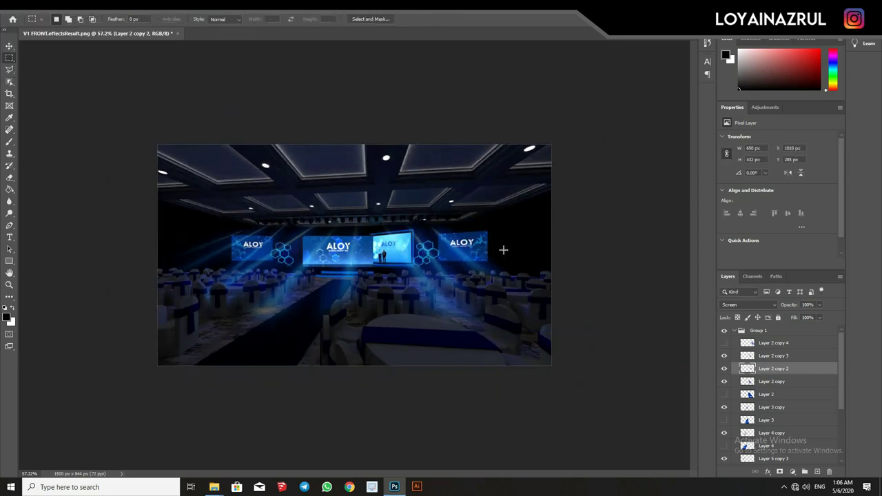
Duplicate a beam layer and scale it to about 60%, then undo the scaled copy
alt+scroll(687, 340, up, 2)
alt+scroll(687, 339, up, 1)
click(772, 343)
right_click(403, 220)
key(Escape)
key(ctrl+j)
key(ctrl+t)
alt+scroll(444, 255, down, 1)
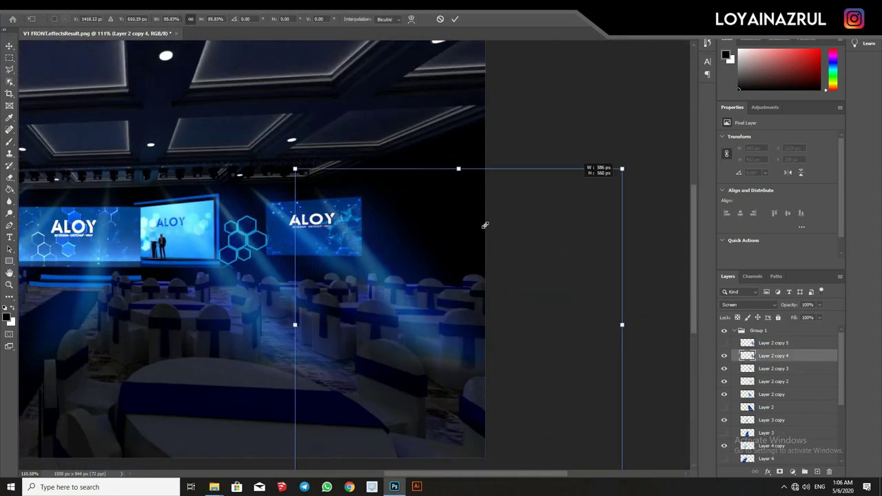
drag(626, 168, 501, 284)
key(Escape)
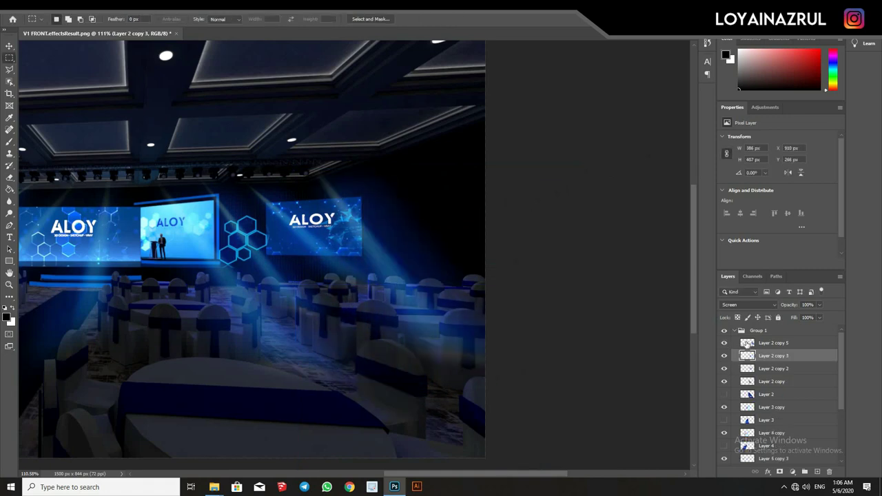
key(ctrl+alt+z)
key(ctrl+alt+z)
Hide Layer 2 copy 2, duplicate the beam layer, and shrink the copy onto the right screen
click(724, 357)
click(772, 355)
key(ctrl+j)
key(v)
drag(303, 239, 352, 256)
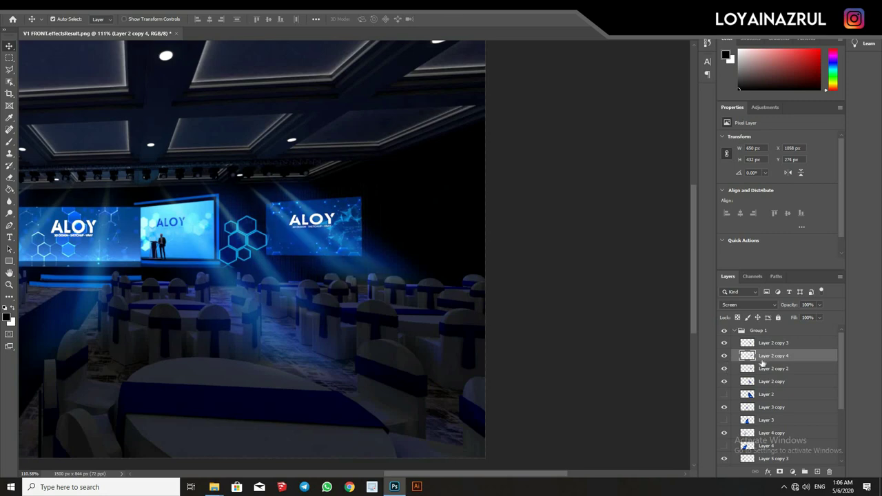
right_click(291, 248)
click(358, 328)
alt+scroll(384, 272, down, 2)
mouse_move(492, 356)
mouse_down()
mouse_move(590, 305)
mouse_move(550, 269)
mouse_up()
Distort the new beam into a thin diagonal, rotate it about 9°, and shift it down-left
alt+scroll(550, 269, up, 2)
scroll(550, 269, right, 3)
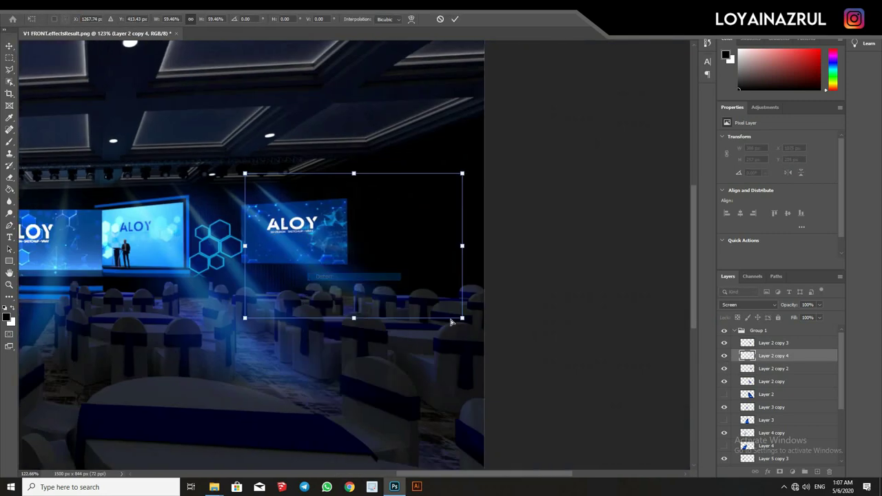
ctrl+drag(463, 318, 426, 365)
key(ctrl+0)
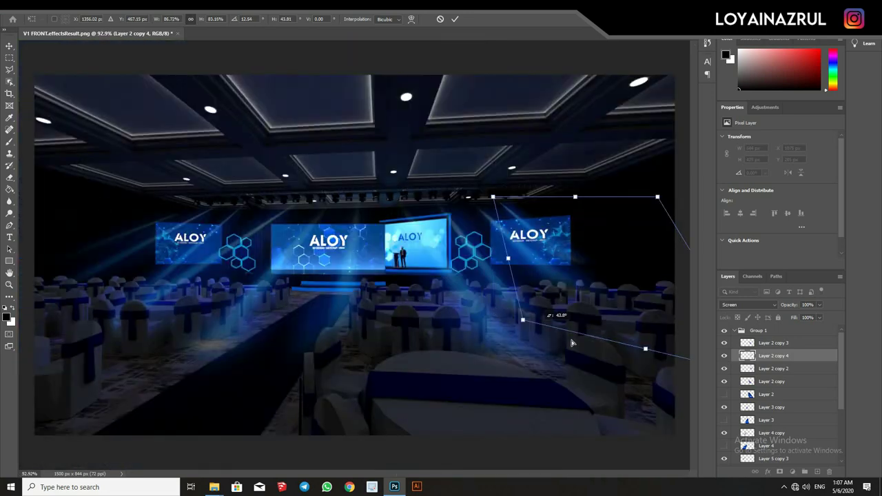
ctrl+drag(572, 343, 650, 366)
alt+scroll(579, 276, up, 3)
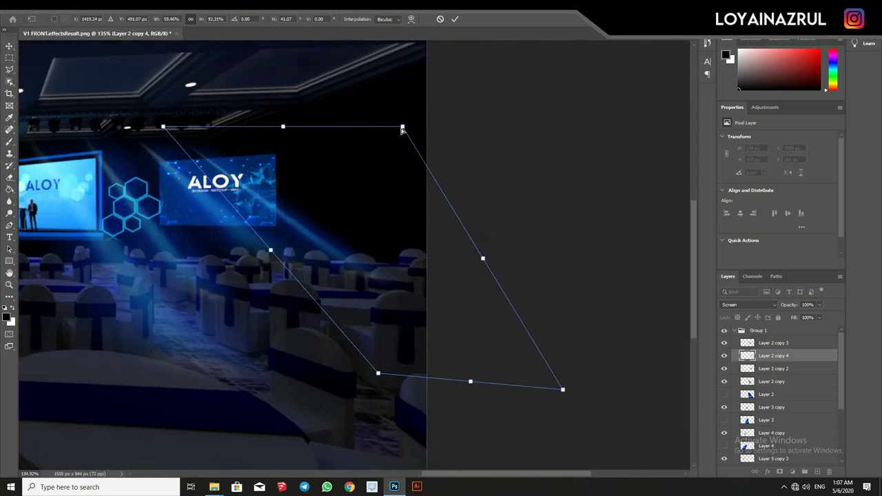
drag(561, 393, 544, 424)
mouse_move(339, 219)
mouse_down()
mouse_move(274, 246)
mouse_move(248, 234)
mouse_move(298, 233)
mouse_up()
key(Return)
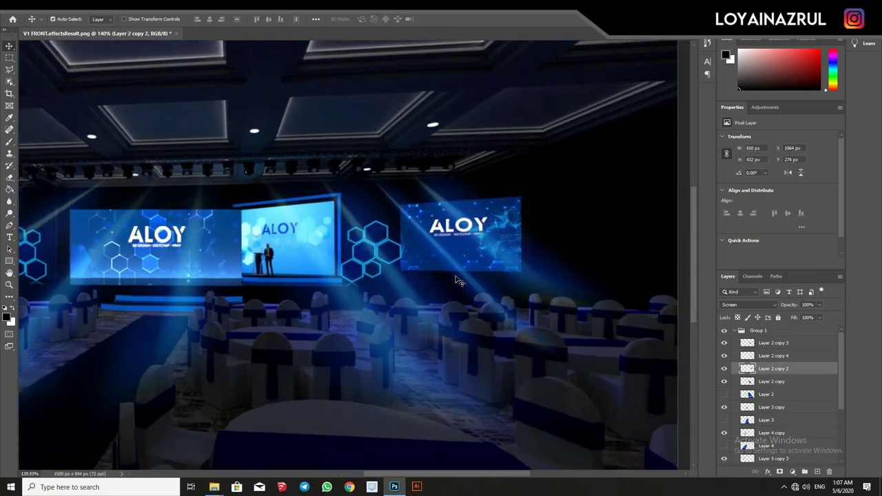
Rotate Layer 2 copy 4 slightly, then nudge Layer 2 copy 2 up and right
key(ctrl+t)
drag(468, 282, 457, 189)
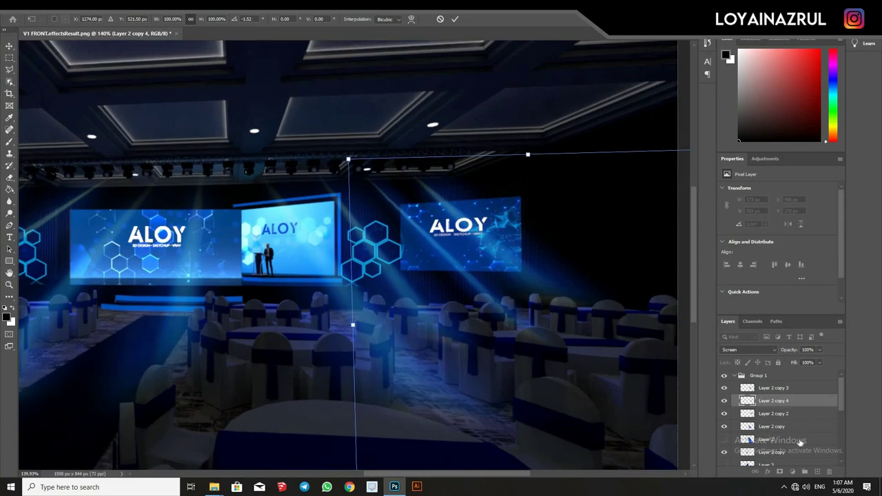
click(773, 413)
key(v)
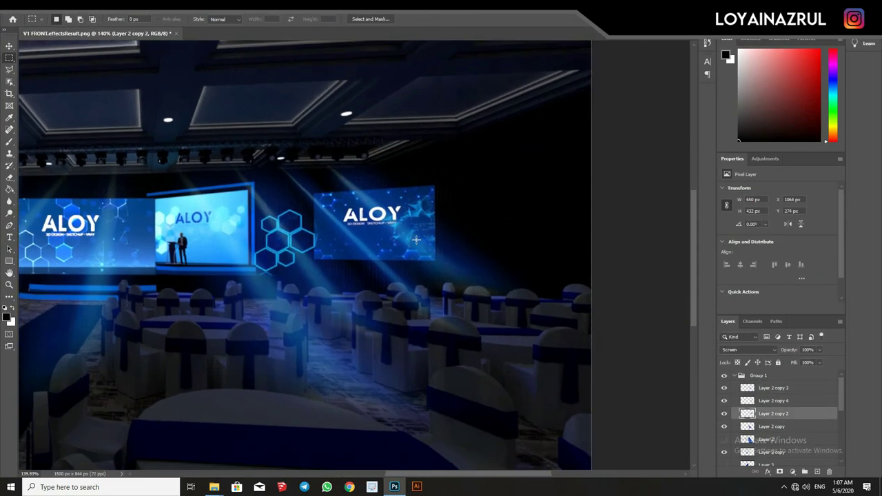
drag(398, 239, 402, 241)
right_click(372, 195)
click(413, 278)
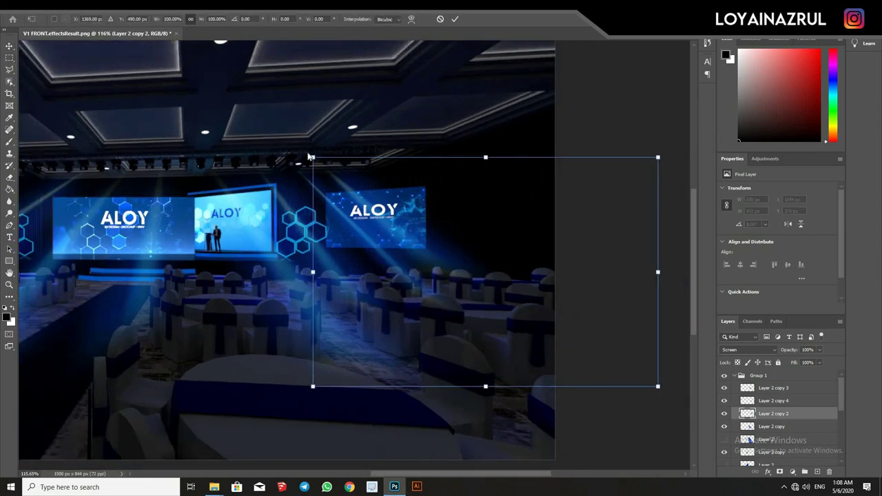
drag(411, 250, 425, 241)
key(Return)
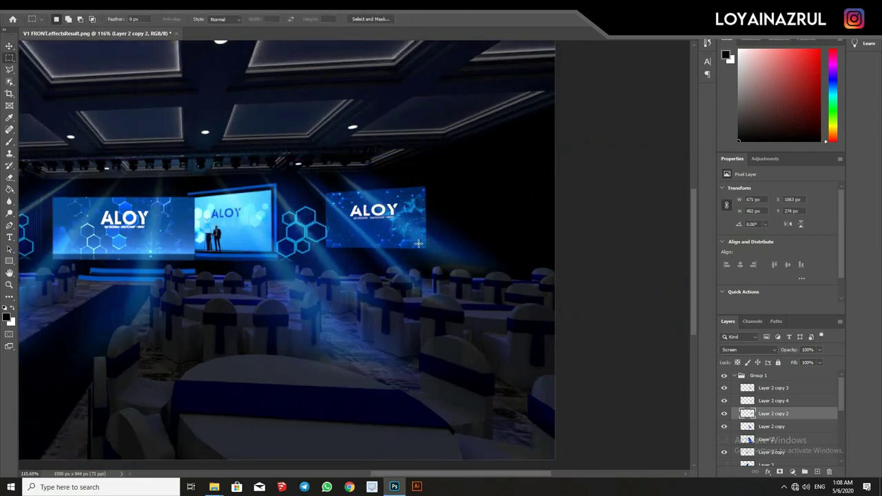
Move a new beam copy right, rotate it, and shrink it to about 72%
alt+scroll(490, 301, up, 5)
key(v)
alt+drag(414, 185, 402, 183)
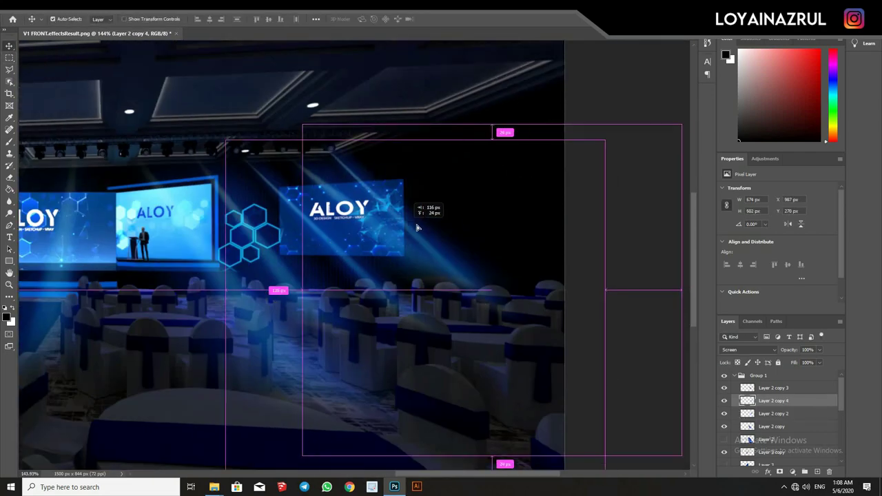
key(ctrl+t)
alt+scroll(402, 182, down, 3)
drag(641, 400, 620, 365)
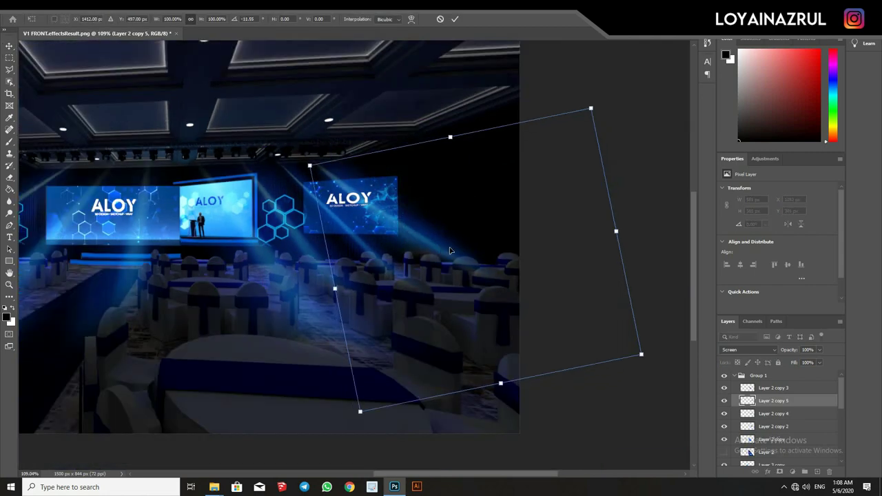
drag(386, 289, 562, 307)
alt+scroll(562, 308, up, 2)
ctrl+scroll(620, 331, right, 3)
drag(685, 378, 573, 310)
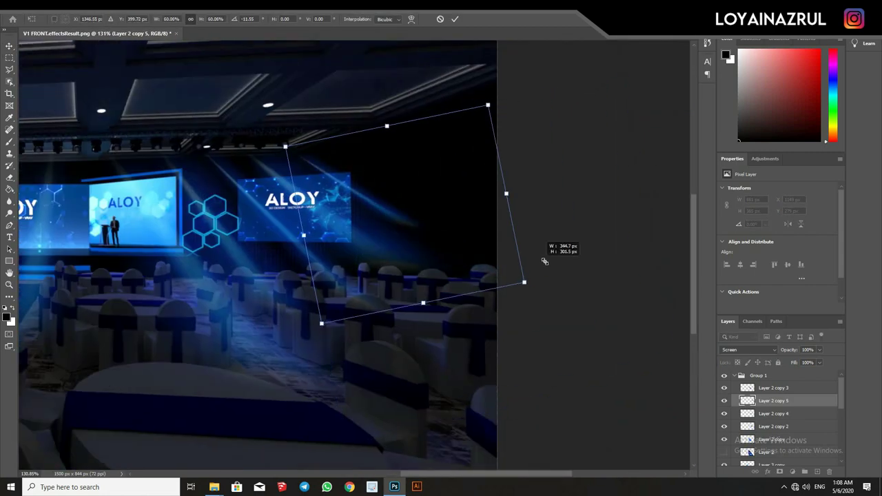
Distort the beam by stretching two corners outward, commit, and pan to the right-hand screen
right_click(343, 335)
click(362, 206)
drag(659, 356, 666, 354)
drag(528, 97, 600, 95)
key(Return)
alt+scroll(250, 246, down, 2)
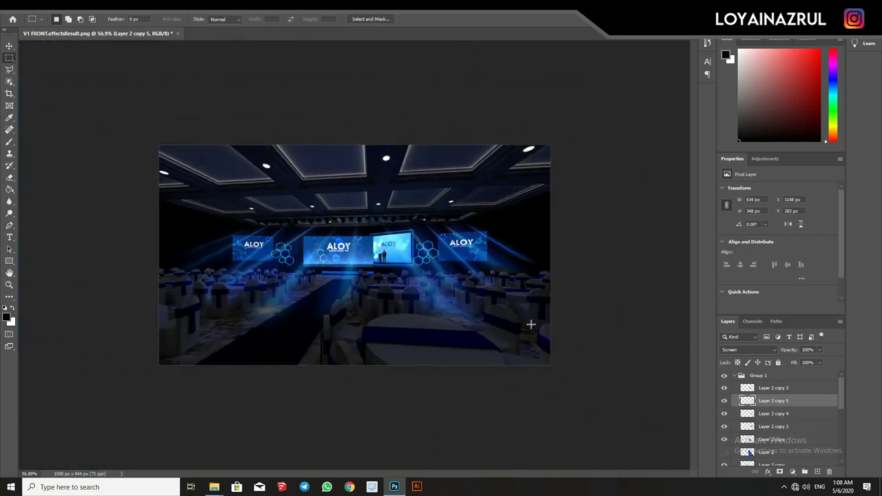
alt+scroll(487, 293, up, 2)
drag(592, 282, 437, 262)
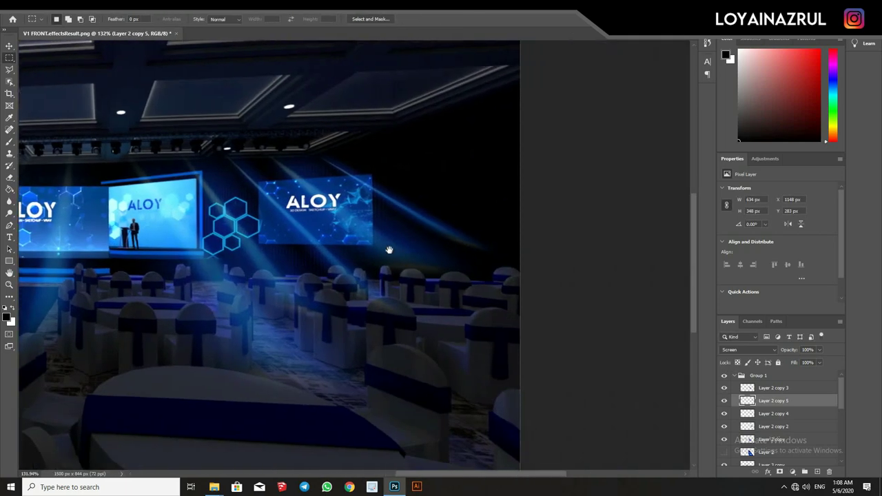
alt+scroll(438, 261, down, 1)
Rotate the Layer 2 copy 2 beam about 7.4° clockwise
ctrl+click(493, 232)
right_click(427, 209)
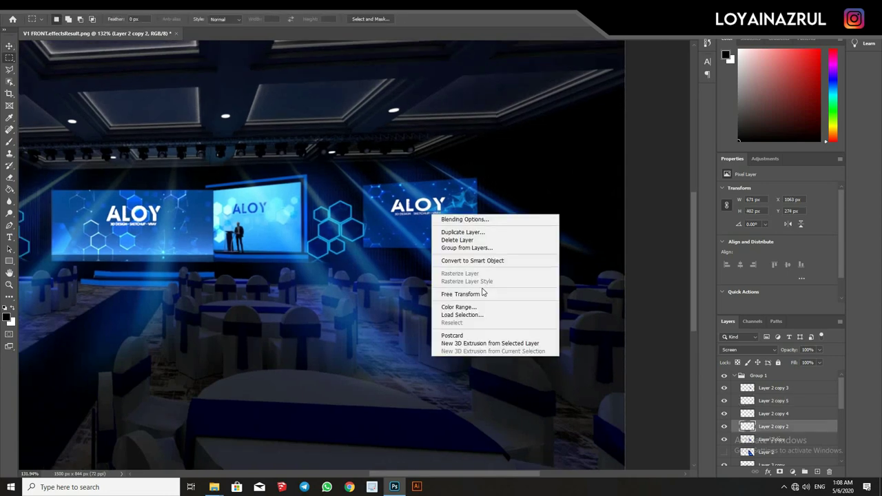
click(454, 291)
drag(379, 374, 355, 372)
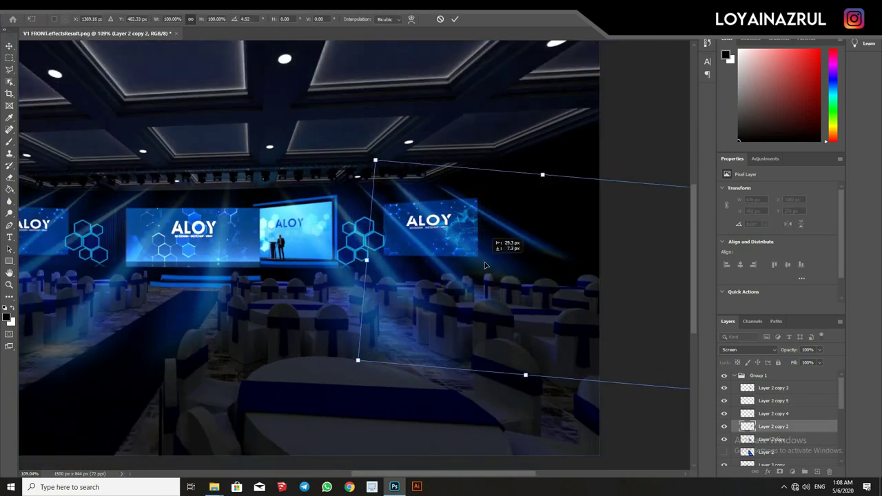
drag(354, 372, 350, 364)
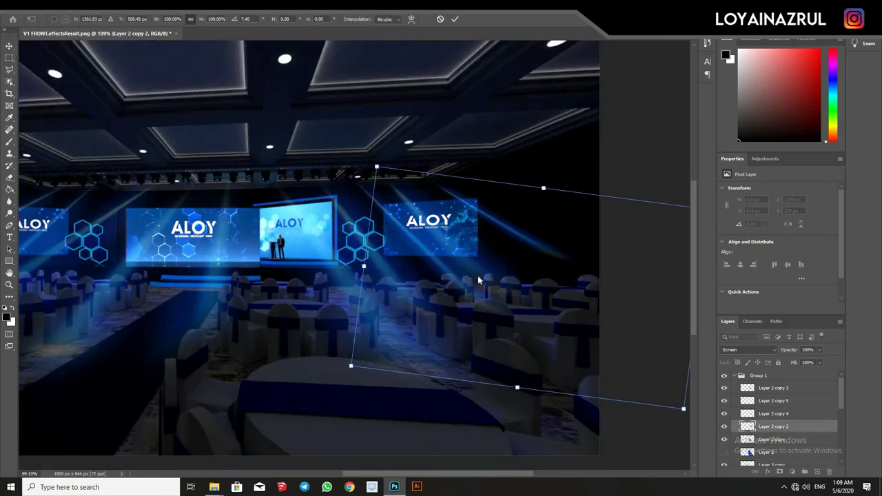
alt+scroll(603, 354, down, 2)
key(Return)
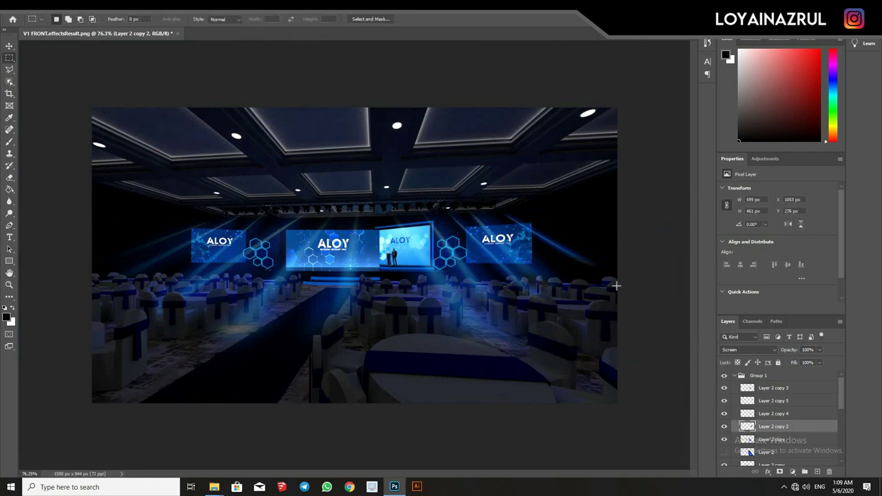
alt+scroll(670, 366, up, 3)
Select the Layer 2 copy 5 beam layer
click(417, 237)
alt+scroll(441, 234, down, 2)
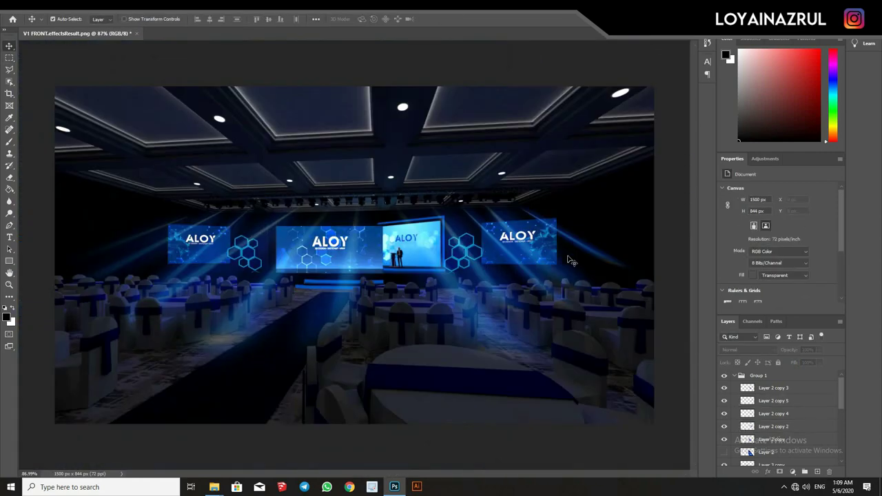
alt+scroll(581, 250, up, 1)
alt+scroll(581, 249, up, 1)
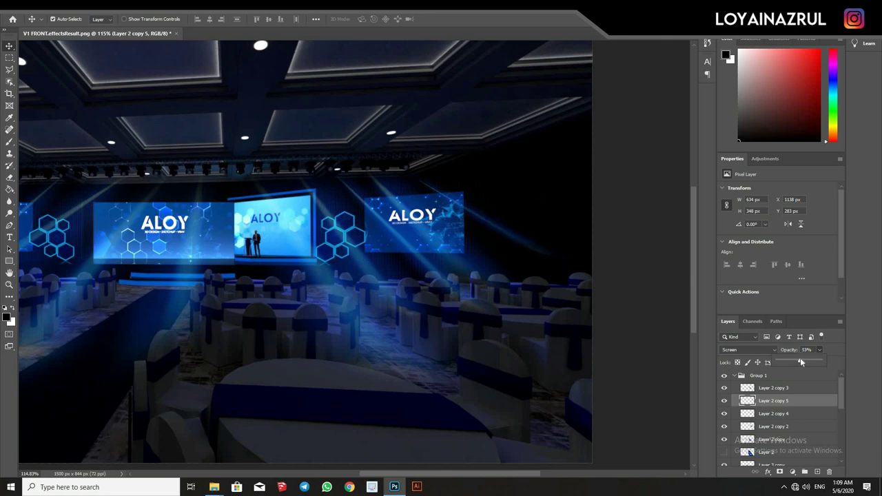
Switch to the Eraser and step through the Layer 2 copy 2, copy 4 and copy 3 beams
key(e)
drag(20, 61, 21, 46)
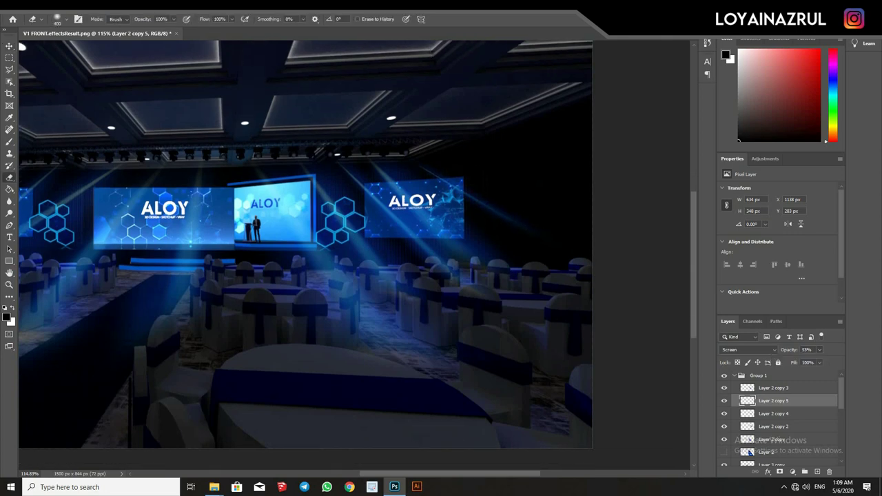
ctrl+click(474, 259)
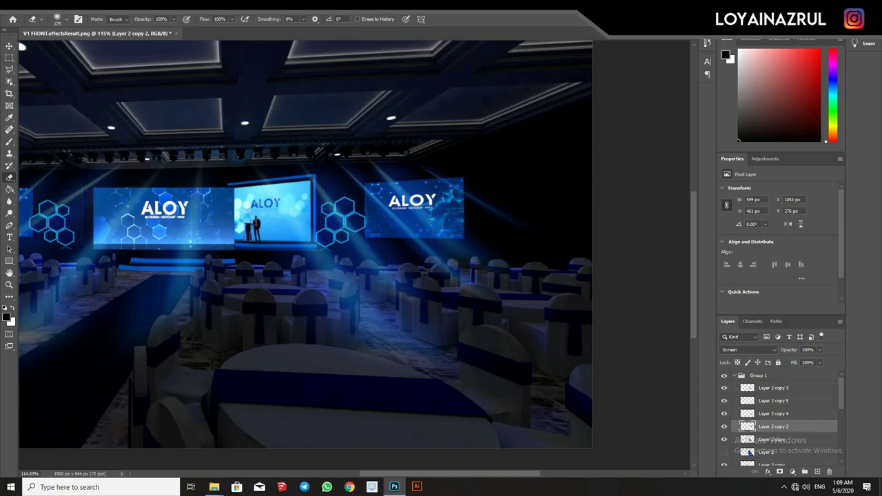
ctrl+click(412, 235)
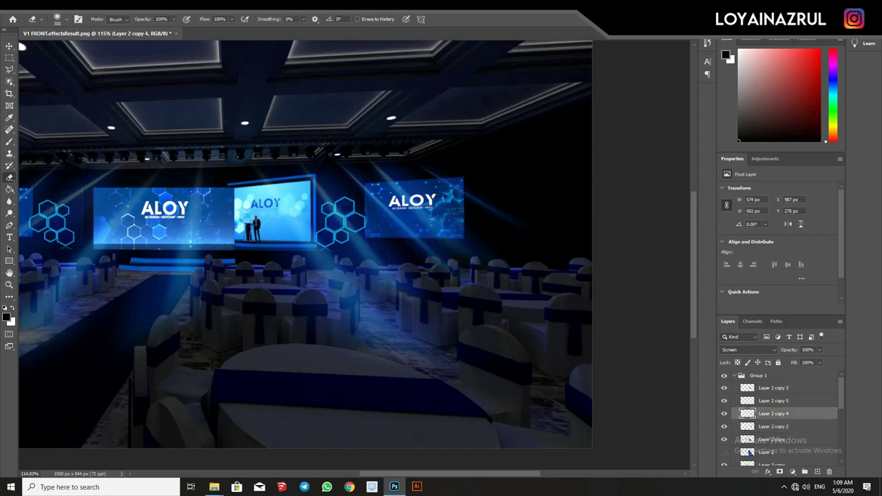
ctrl+click(367, 249)
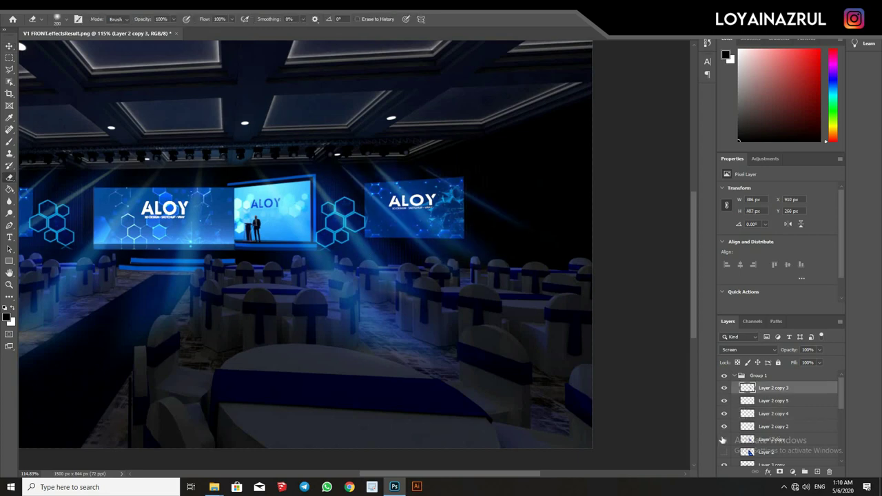
scroll(723, 438, down, 1)
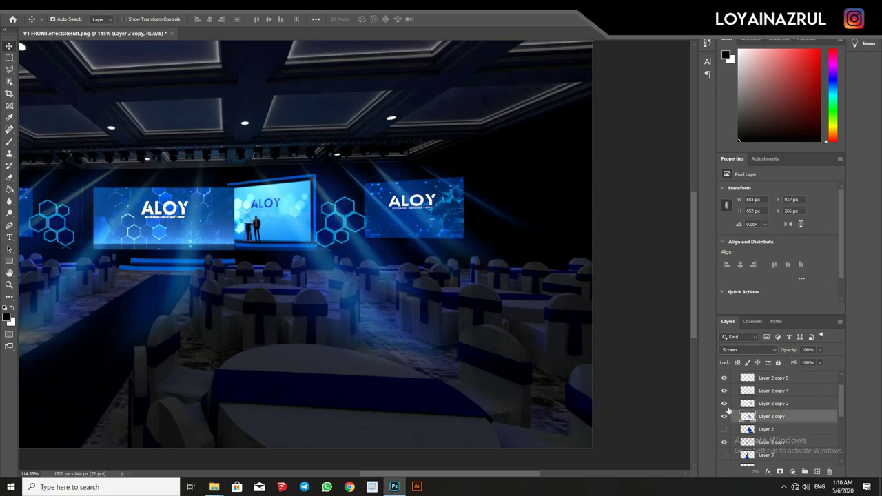
Toggle Layer 2 copy's visibility to compare, then erase its glow spilling over the central chairs
click(724, 416)
key(b)
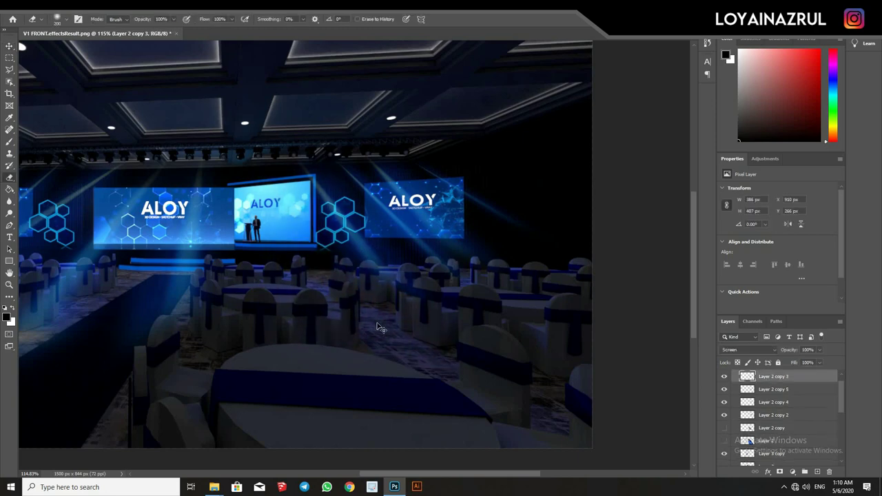
click(725, 428)
click(777, 431)
scroll(377, 368, down, 1)
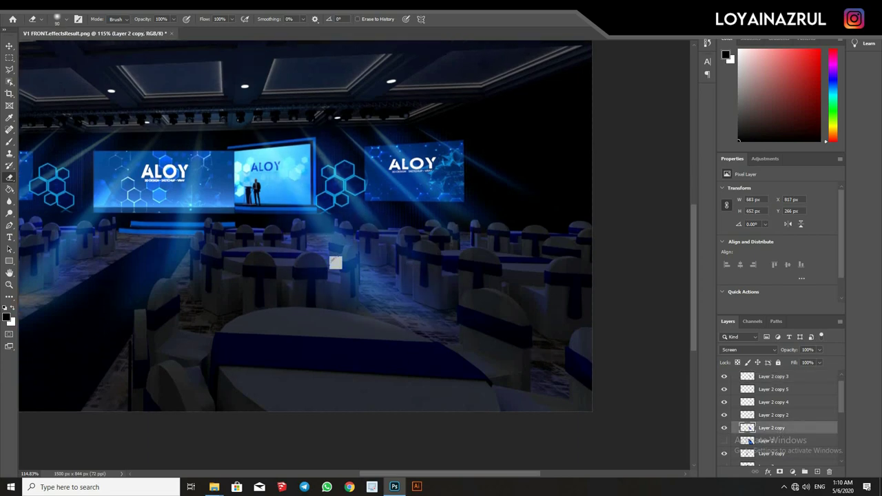
scroll(336, 263, up, 1)
alt+scroll(336, 262, up, 3)
alt+scroll(335, 262, up, 2)
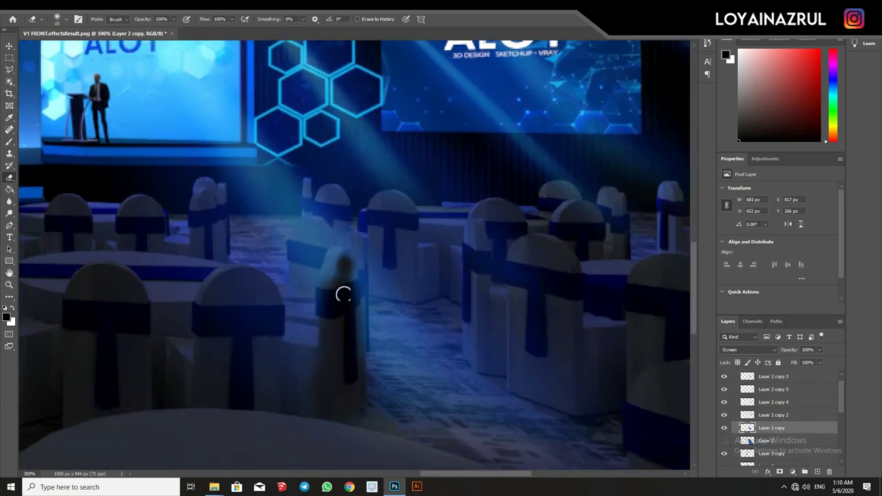
alt+scroll(338, 299, down, 1)
alt+scroll(338, 301, down, 1)
alt+scroll(337, 301, down, 1)
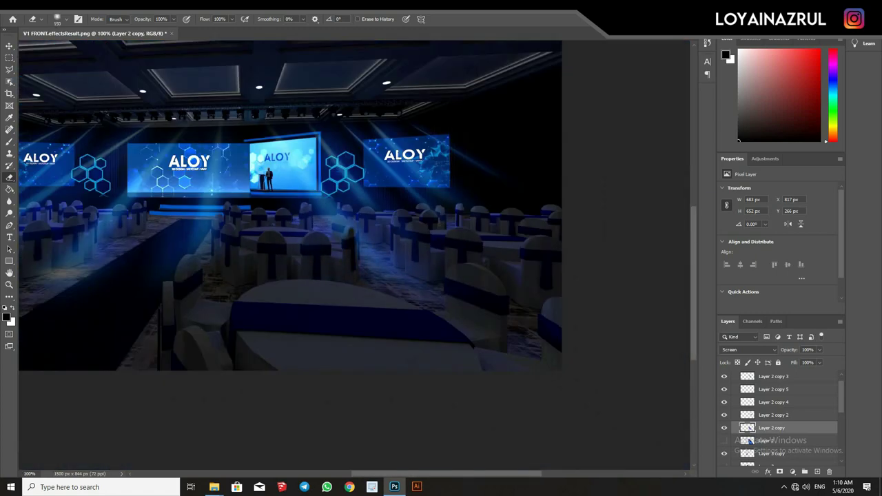
alt+scroll(400, 310, down, 3)
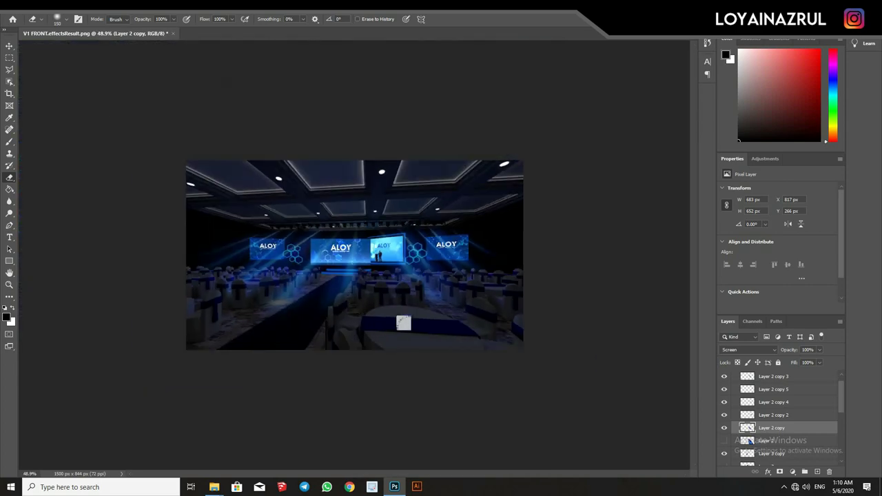
alt+scroll(400, 310, up, 1)
ctrl+click(356, 269)
Scale the Layer 3 copy beam back to 100% and tilt it about 4.7° counter-clockwise
key(ctrl+t)
alt+scroll(385, 357, down, 1)
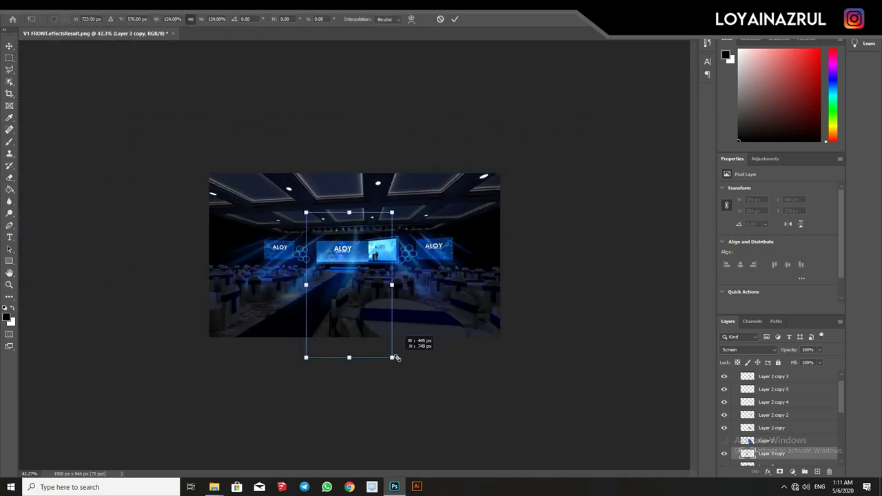
alt+drag(391, 357, 385, 347)
alt+scroll(392, 333, up, 2)
drag(424, 208, 395, 233)
alt+scroll(394, 233, up, 1)
alt+scroll(362, 229, up, 1)
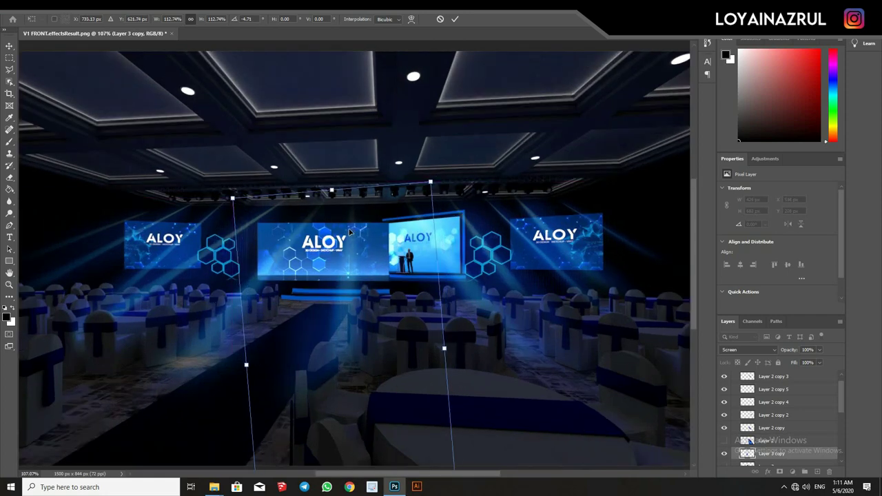
key(Return)
Reposition the Layer 4 copy beam and move the Layer 2 copy beam toward the stage
alt+scroll(355, 234, up, 1)
alt+scroll(355, 234, up, 1)
drag(355, 230, 337, 241)
key(ctrl+t)
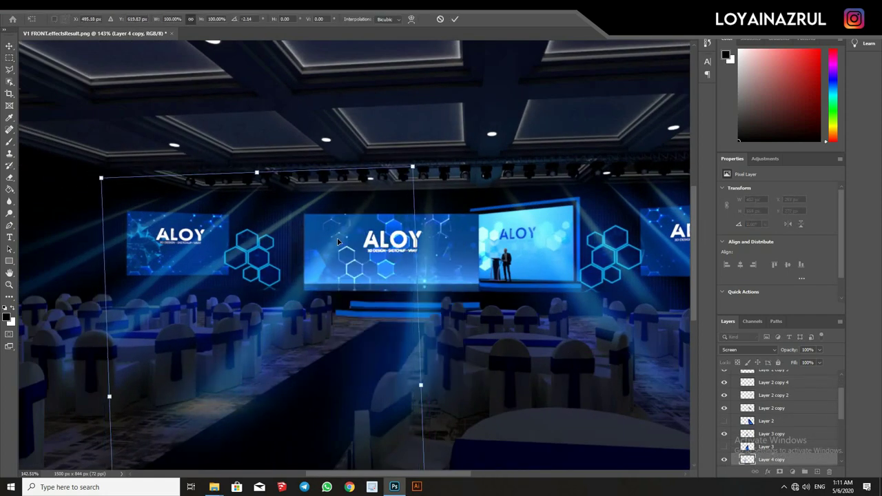
alt+scroll(337, 241, down, 3)
key(Return)
mouse_move(448, 292)
mouse_down()
mouse_move(395, 218)
mouse_move(388, 224)
mouse_up()
alt+scroll(395, 218, up, 2)
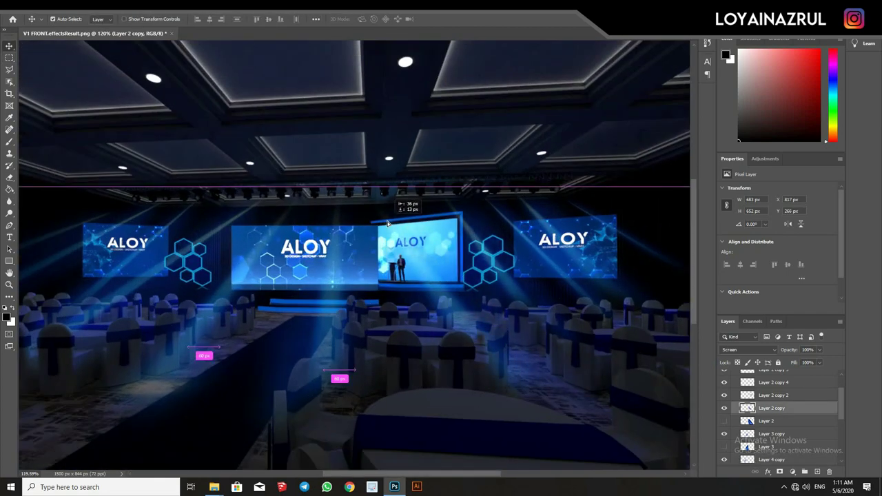
scroll(355, 255, down, 2)
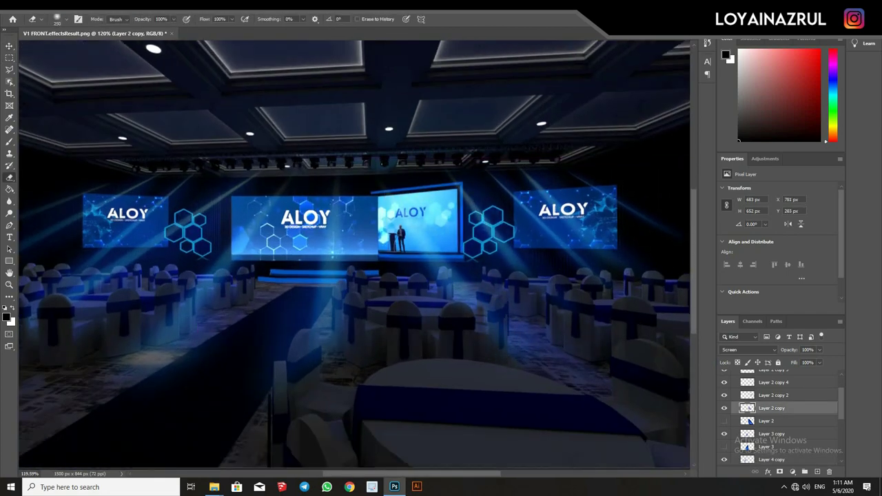
alt+scroll(413, 220, up, 2)
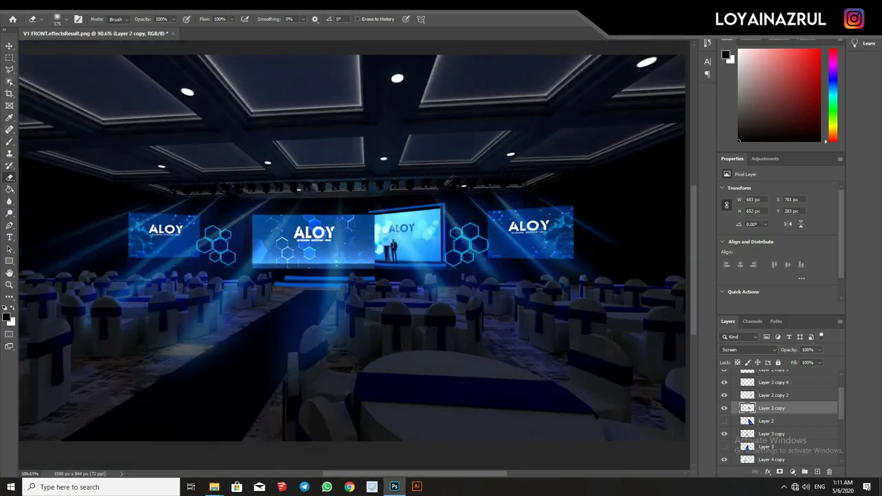
Duplicate the beam as Layer 2 copy 6, rotated to about 4.9° and shifted right
key(v)
alt+drag(413, 217, 417, 215)
key(ctrl+t)
mouse_move(561, 399)
mouse_down()
mouse_move(536, 418)
mouse_move(508, 360)
mouse_move(503, 341)
mouse_move(513, 339)
mouse_up()
drag(403, 221, 416, 223)
key(Return)
alt+scroll(434, 328, down, 5)
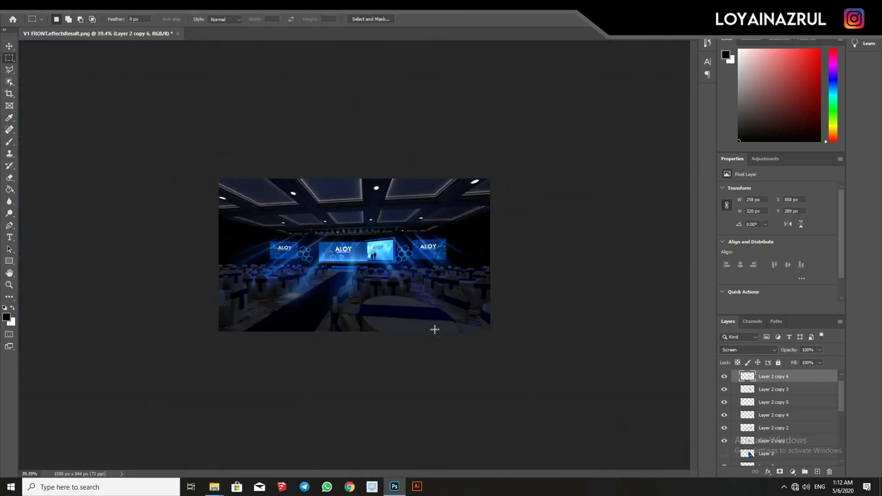
alt+scroll(589, 239, up, 3)
alt+scroll(522, 254, up, 2)
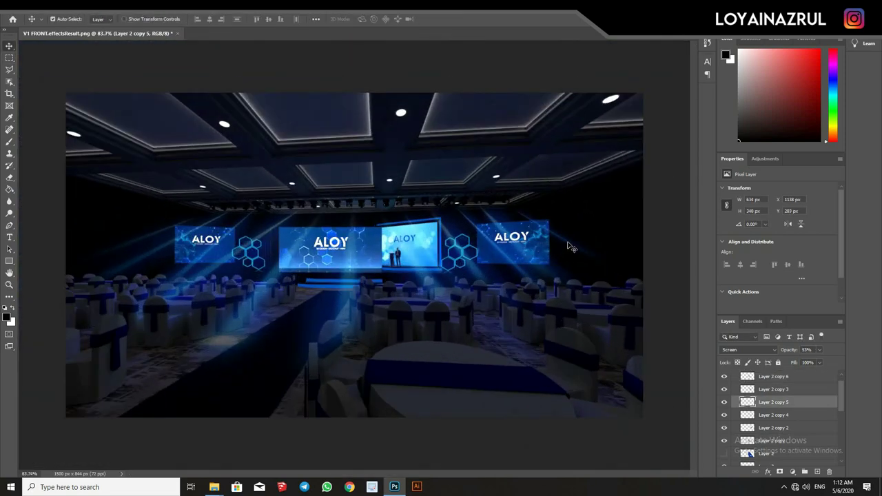
right_click(568, 241)
click(586, 321)
alt+scroll(645, 324, down, 2)
key(Return)
Place the WJGKJ sparkle image from RESOURCES_LIGHT into the ballroom document
alt+scroll(374, 305, down, 2)
alt+scroll(374, 305, up, 3)
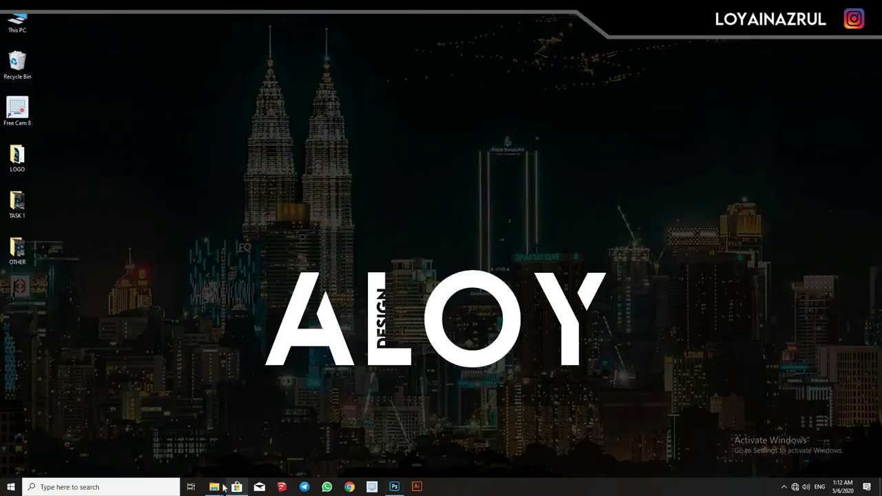
click(237, 487)
click(214, 487)
click(278, 448)
mouse_move(275, 351)
mouse_down()
mouse_move(397, 491)
mouse_move(354, 255)
mouse_up()
key(Return)
double_click(731, 158)
Set the WJGKJ sparkle layer to Screen blending and rasterize it
click(747, 202)
click(748, 276)
click(344, 250)
alt+scroll(378, 254, up, 3)
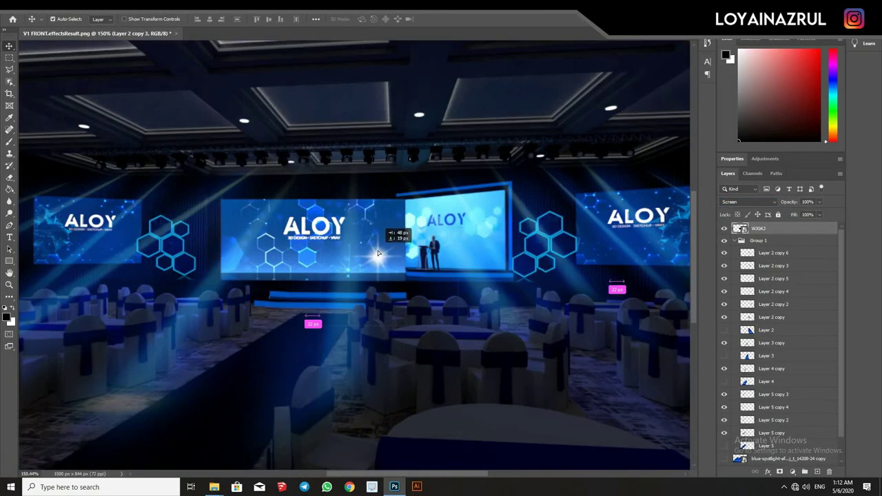
key(e)
key(Return)
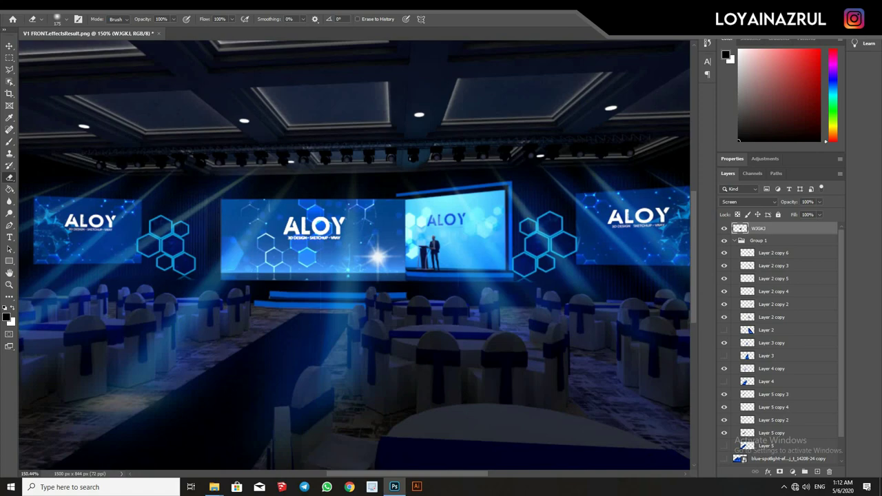
alt+scroll(378, 200, up, 1)
alt+scroll(378, 200, up, 1)
alt+scroll(378, 200, up, 1)
Shrink the sparkle flare to about 42% over a truss light
key(m)
right_click(404, 142)
click(435, 221)
alt+scroll(398, 135, up, 2)
mouse_move(513, 234)
mouse_down()
mouse_move(486, 202)
mouse_move(483, 210)
mouse_up()
alt+scroll(487, 207, up, 1)
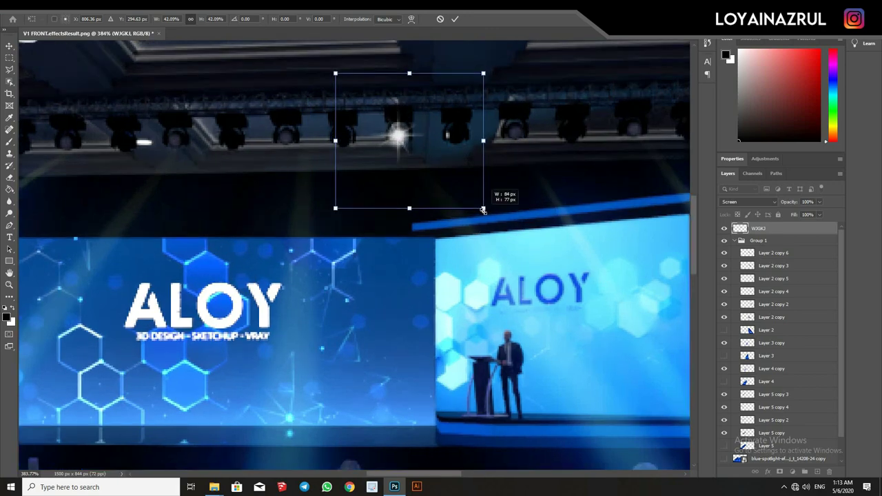
key(Return)
alt+scroll(404, 135, down, 2)
alt+scroll(404, 135, down, 1)
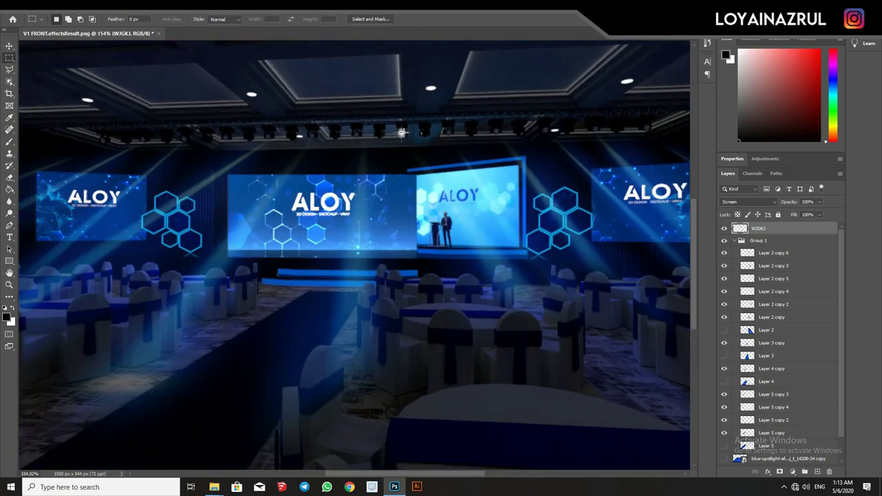
alt+scroll(402, 134, up, 1)
Duplicate sparkle flares leftward along the truss lights
alt+drag(402, 134, 334, 135)
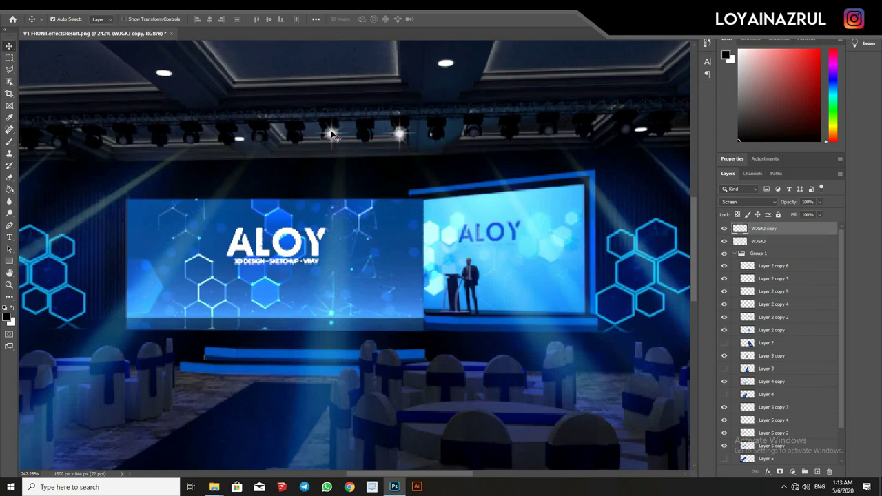
alt+scroll(333, 134, up, 2)
key(m)
key(v)
alt+drag(469, 203, 358, 205)
shift+click(758, 255)
drag(276, 289, 355, 303)
alt+drag(483, 227, 158, 228)
drag(289, 276, 352, 284)
click(396, 250)
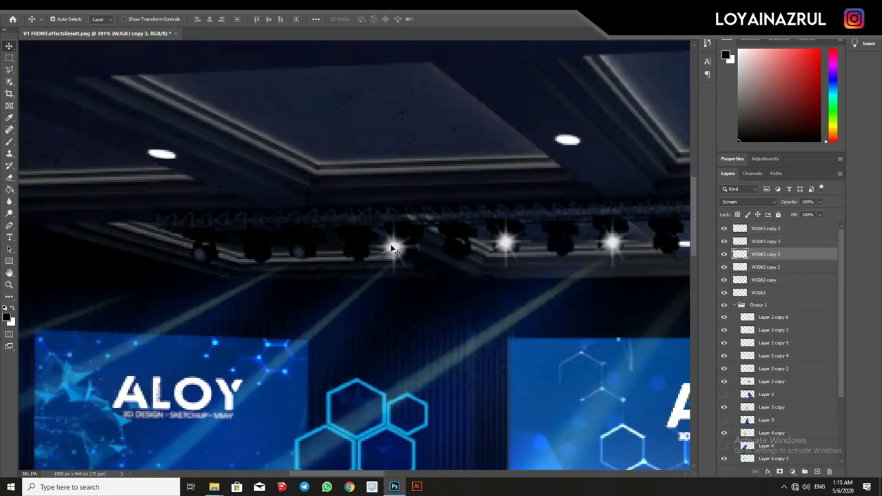
shift+click(800, 255)
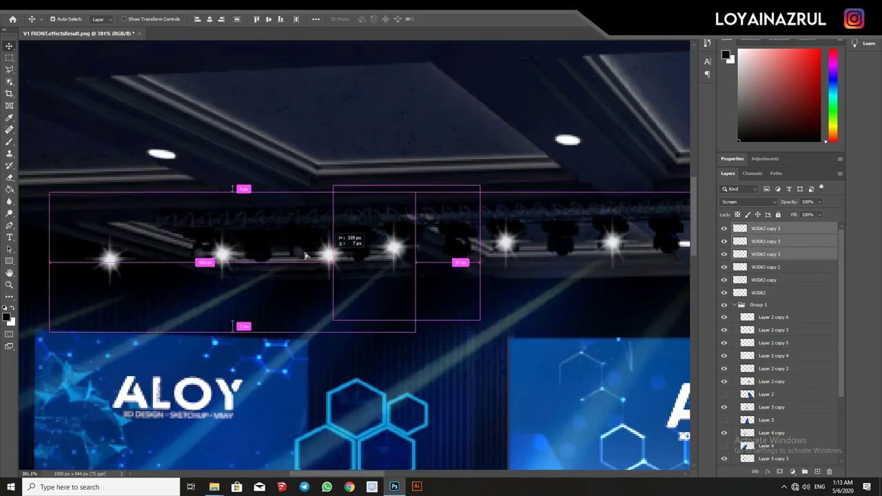
alt+drag(472, 267, 161, 268)
Copy sparkles rightward along the truss and nudge them onto their lights
click(744, 229)
alt+scroll(195, 253, down, 3)
alt+scroll(276, 207, down, 2)
alt+scroll(343, 176, up, 2)
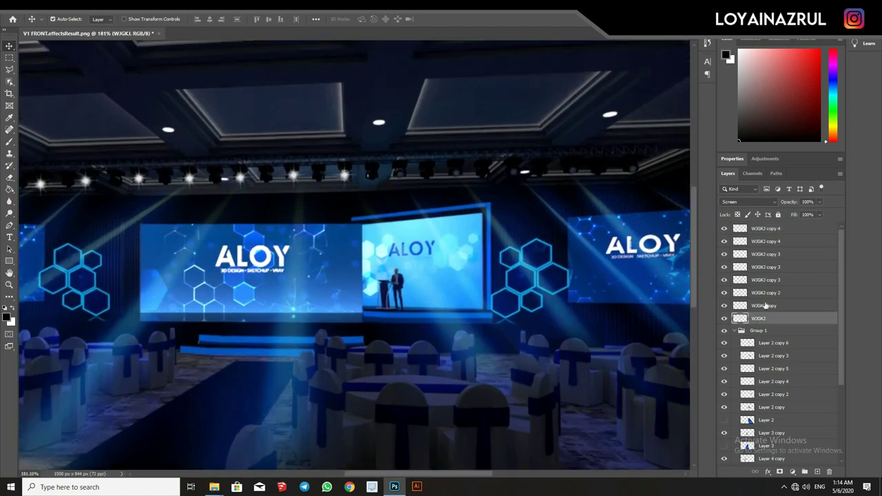
click(342, 176)
alt+drag(342, 176, 558, 181)
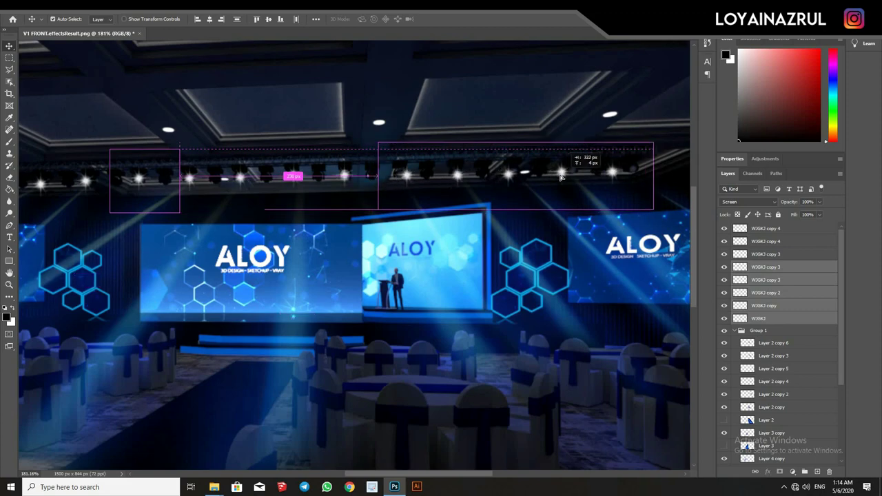
alt+scroll(544, 193, up, 2)
alt+scroll(530, 203, up, 1)
alt+scroll(518, 214, up, 1)
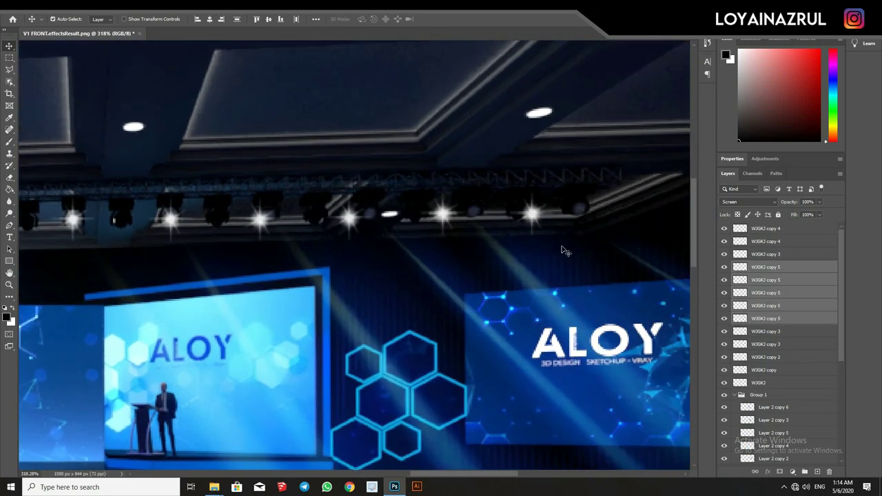
drag(534, 215, 582, 211)
drag(453, 213, 468, 214)
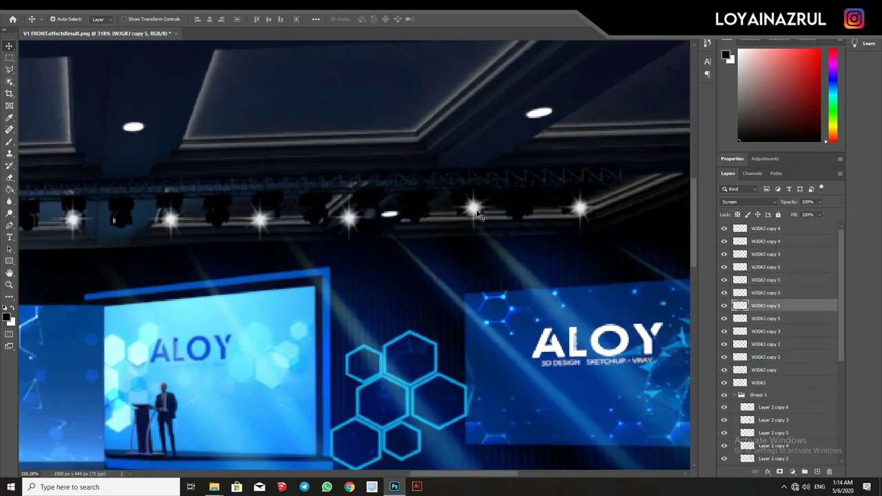
Check the flare positions, then group all the sparkle layers into Group 2
click(350, 217)
click(259, 219)
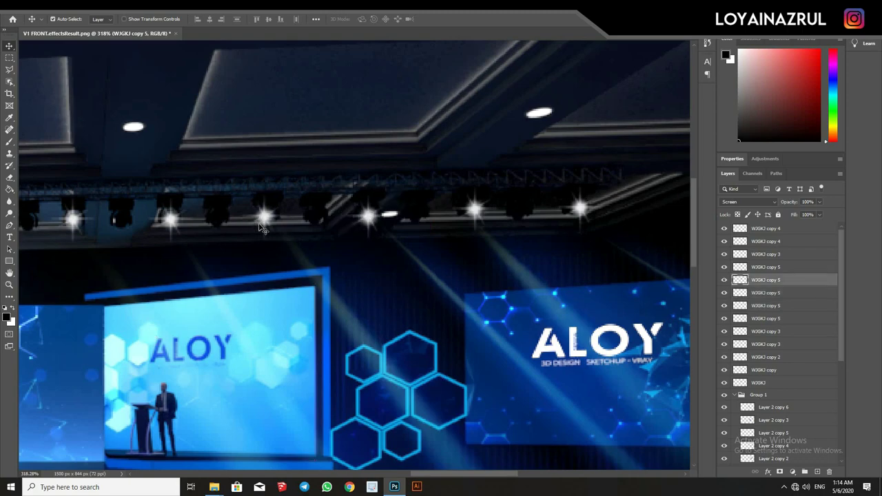
click(172, 219)
alt+scroll(377, 288, down, 10)
alt+scroll(378, 288, up, 1)
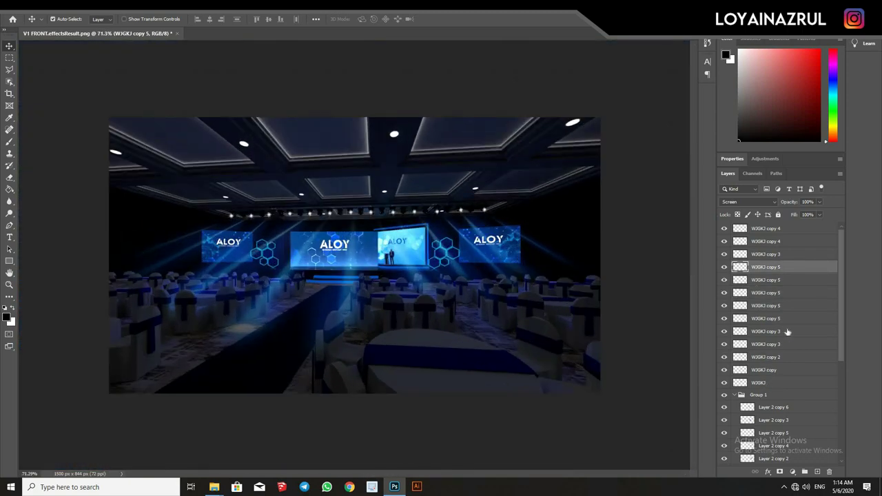
click(762, 382)
shift+click(765, 228)
key(ctrl+g)
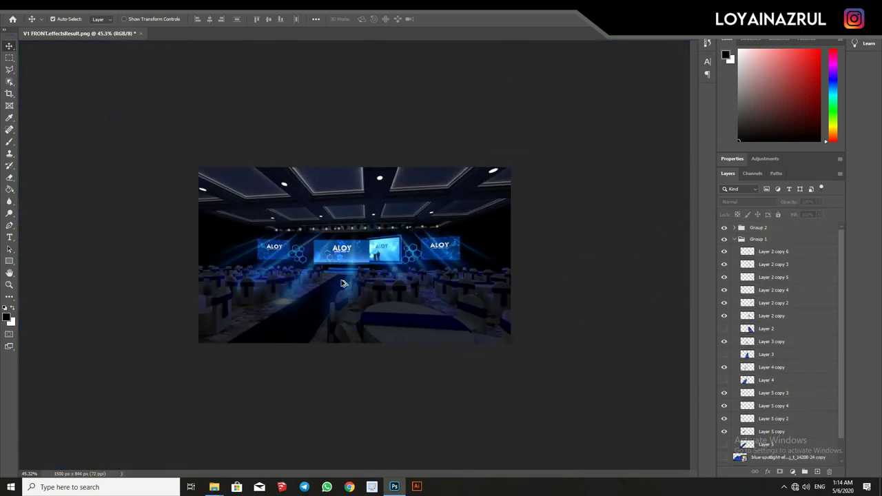
Delete Layer 3, Layer 4 and the other unused light layers
alt+scroll(425, 276, up, 2)
alt+scroll(425, 275, up, 2)
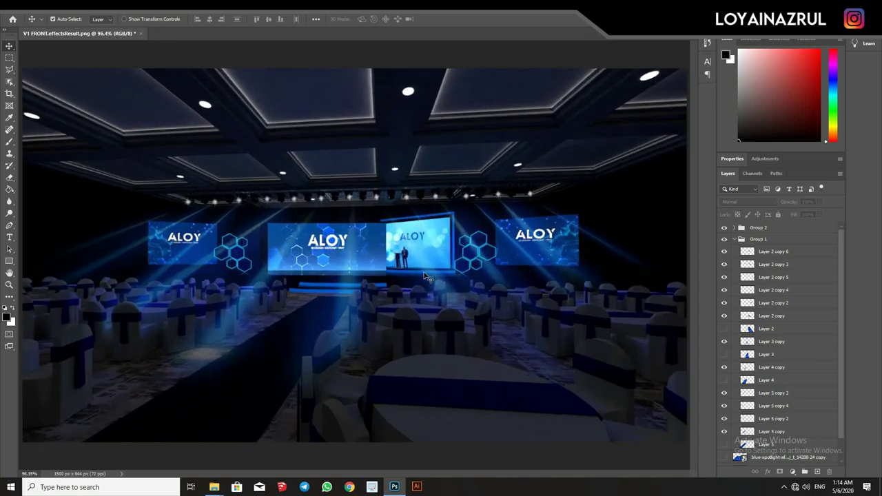
ctrl+click(773, 356)
ctrl+click(769, 380)
scroll(776, 414, down, 1)
ctrl+click(782, 447)
key(Delete)
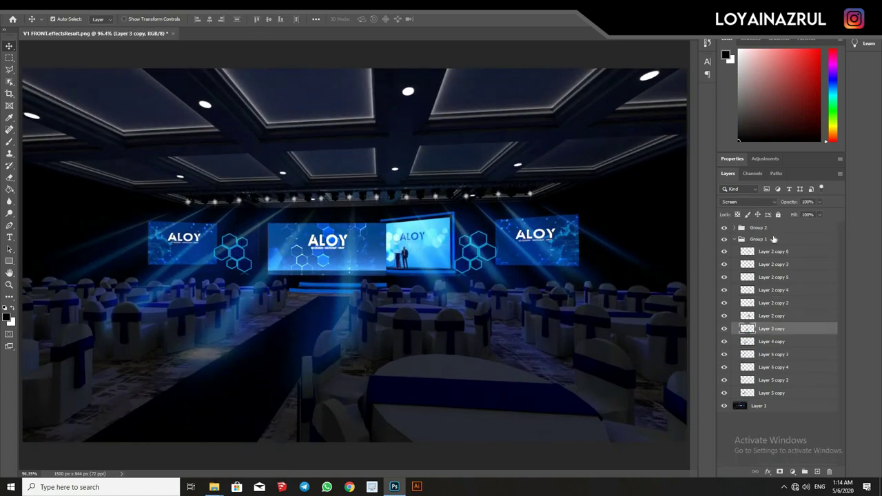
Try a group-wide Hue/Saturation adjustment on Group 1's light beams, then remove it
click(773, 238)
drag(776, 225, 742, 224)
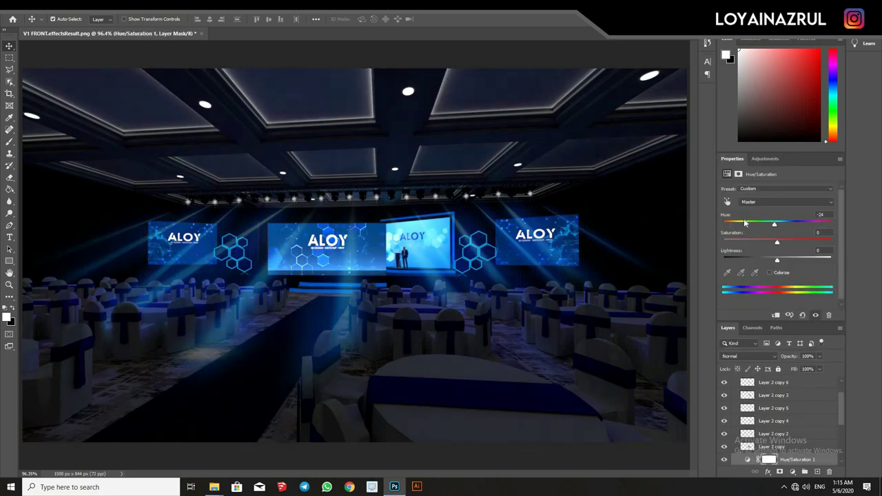
key(Delete)
click(751, 394)
click(765, 158)
click(743, 187)
drag(777, 225, 800, 225)
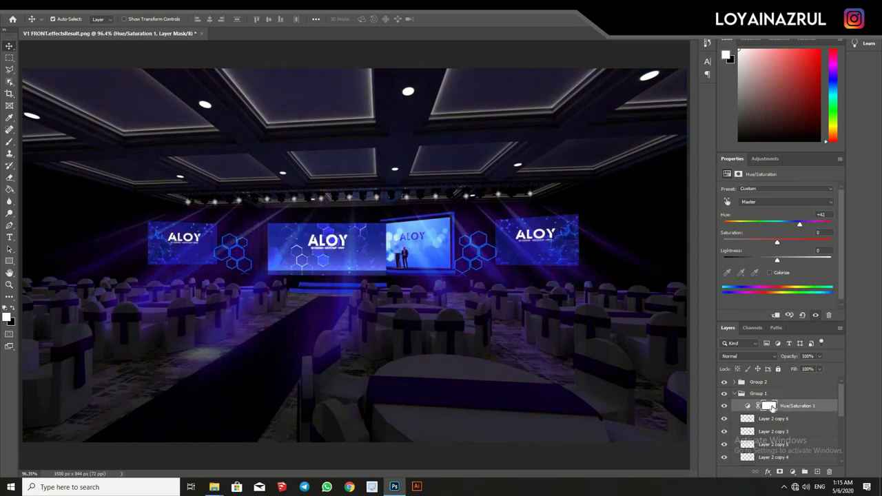
drag(781, 408, 793, 399)
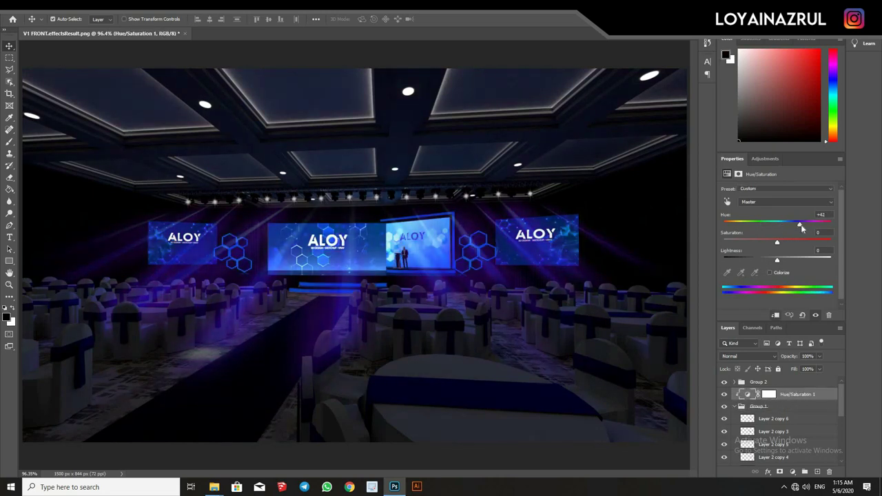
drag(802, 224, 800, 225)
key(Delete)
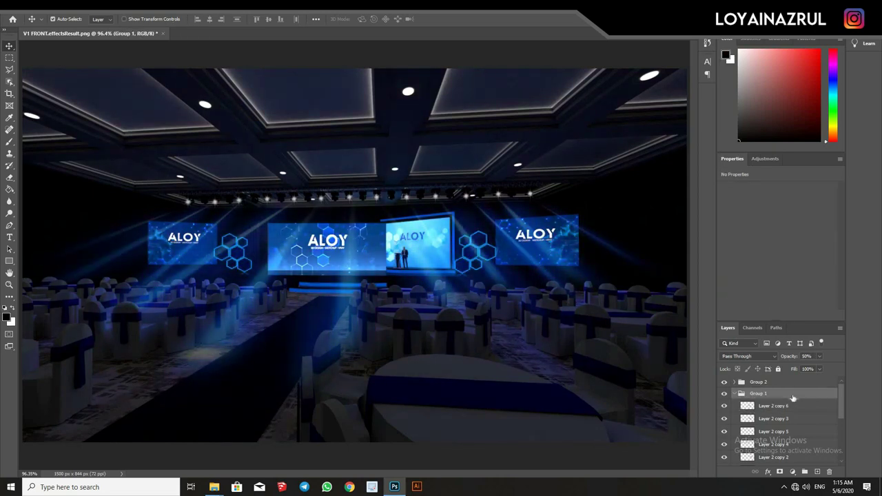
Clip a purple Hue/Saturation adjustment (Hue +38, Saturation -46) to the Layer 3 copy beam
scroll(772, 414, down, 2)
click(765, 158)
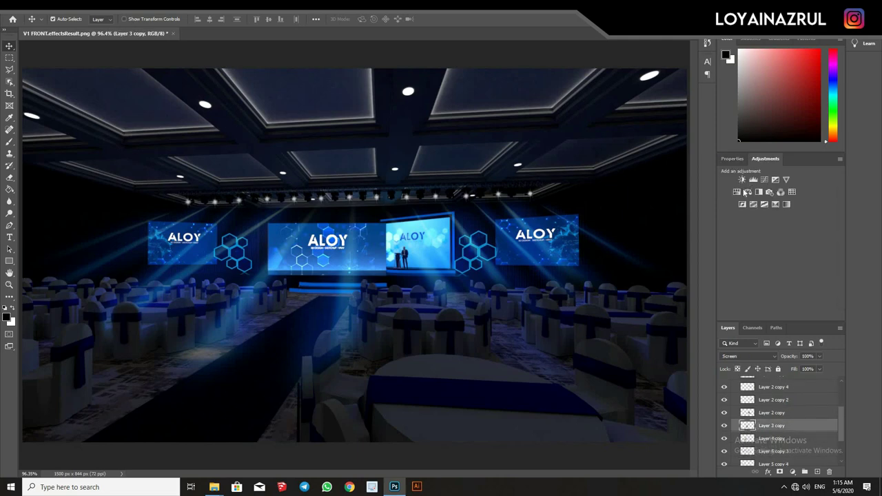
click(741, 193)
mouse_move(777, 224)
mouse_down()
mouse_move(805, 224)
mouse_move(753, 245)
mouse_up()
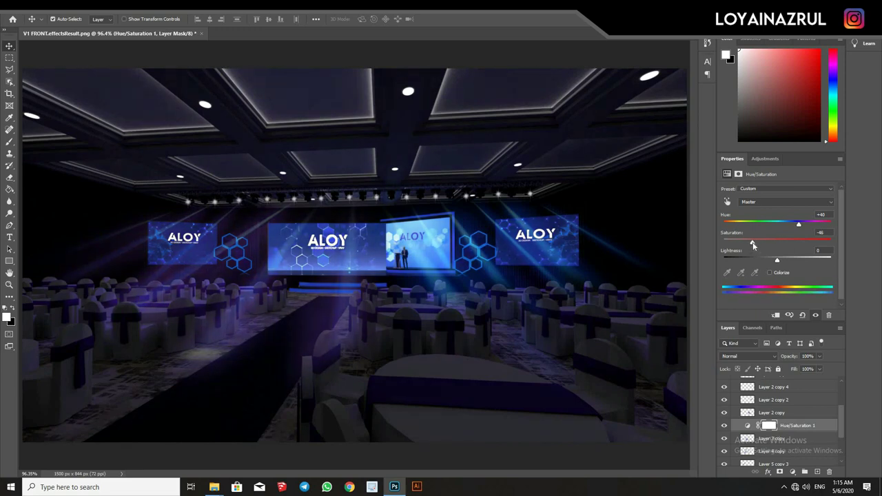
alt+click(783, 431)
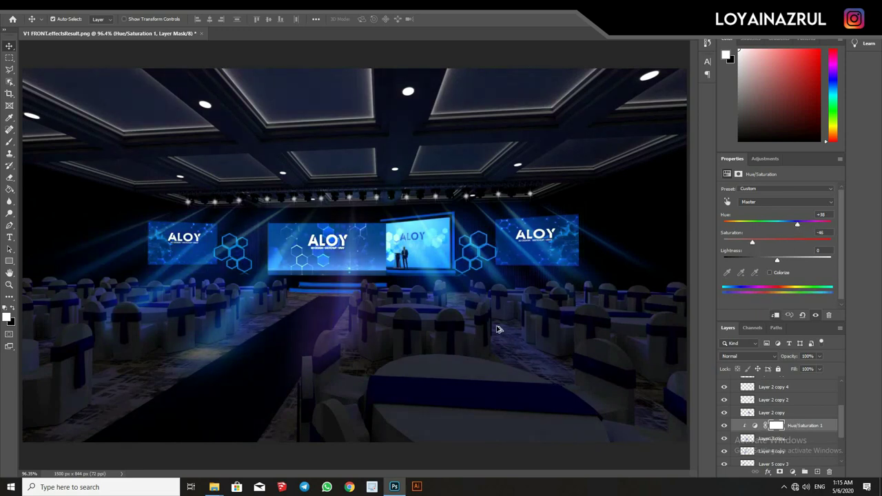
Clip copies of the purple Hue/Saturation adjustment to the Layer 2 copy 6 and Layer 2 copy 4 beams
alt+scroll(355, 269, down, 2)
click(358, 307)
alt+scroll(355, 268, up, 1)
click(485, 282)
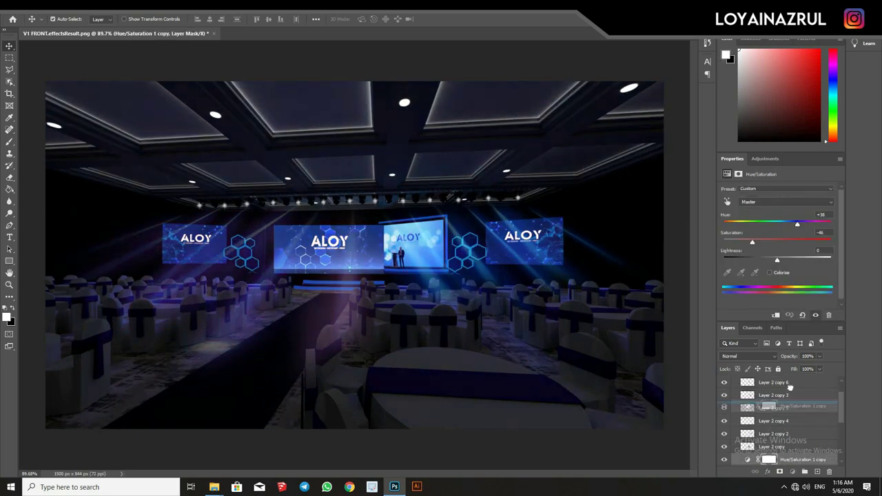
mouse_move(799, 460)
alt+mouse_down()
mouse_move(771, 414)
mouse_move(792, 390)
alt+mouse_up()
alt+click(798, 399)
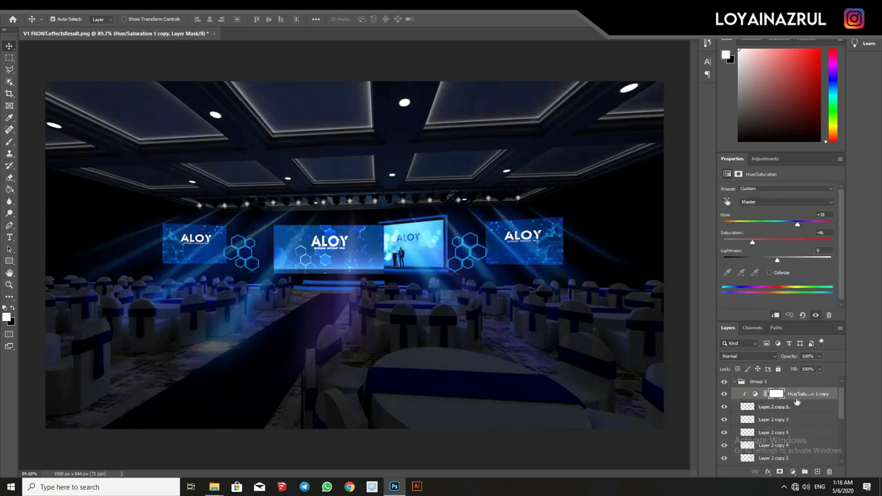
click(765, 445)
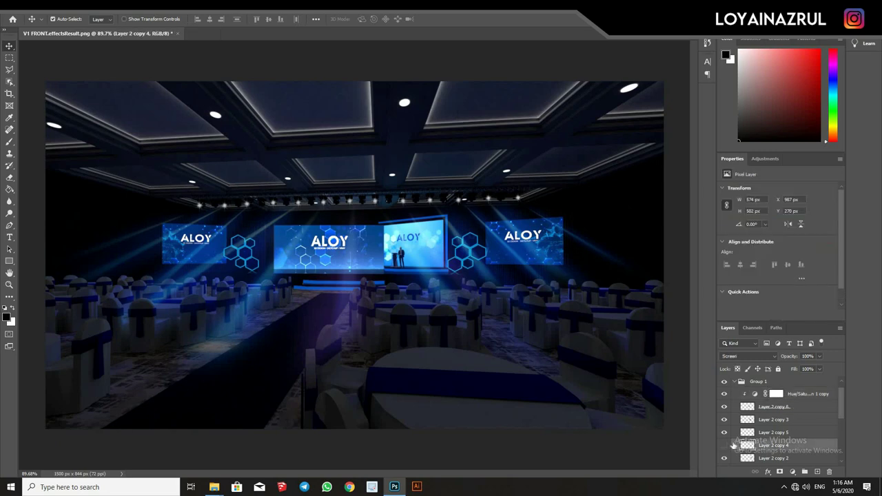
alt+drag(800, 394, 771, 434)
alt+click(772, 429)
Place purple Hue/Saturation copies on the Layer 2 copy 3 and Layer 5 copy beams
click(724, 435)
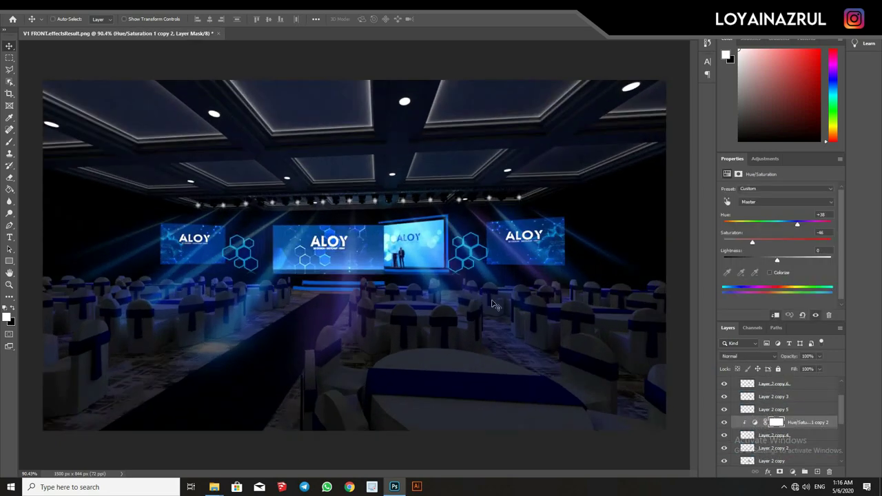
click(773, 396)
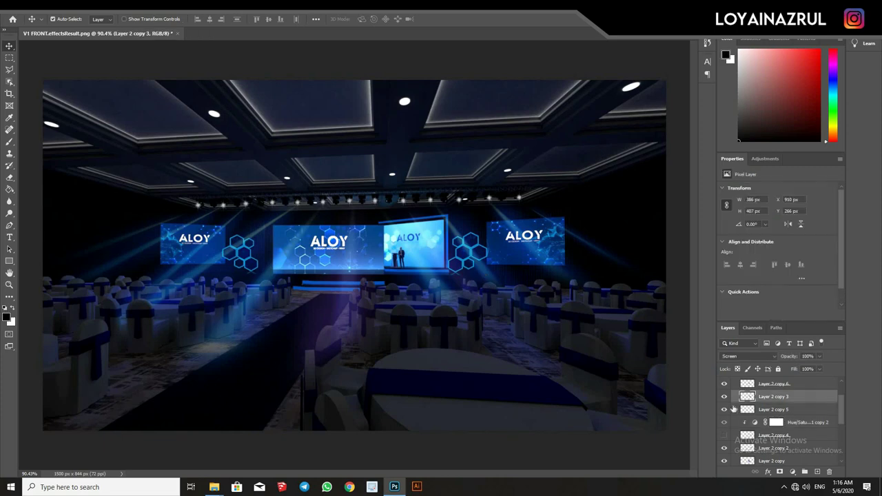
click(724, 435)
drag(800, 422, 792, 400)
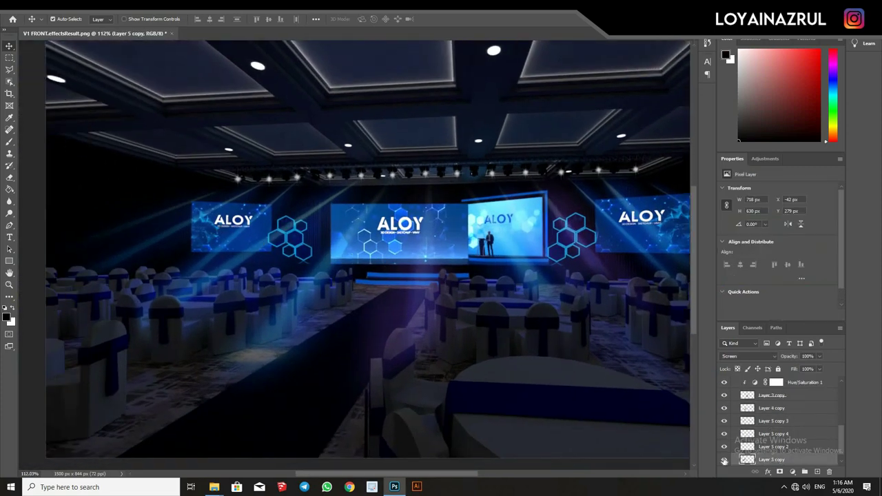
alt+drag(772, 413, 745, 441)
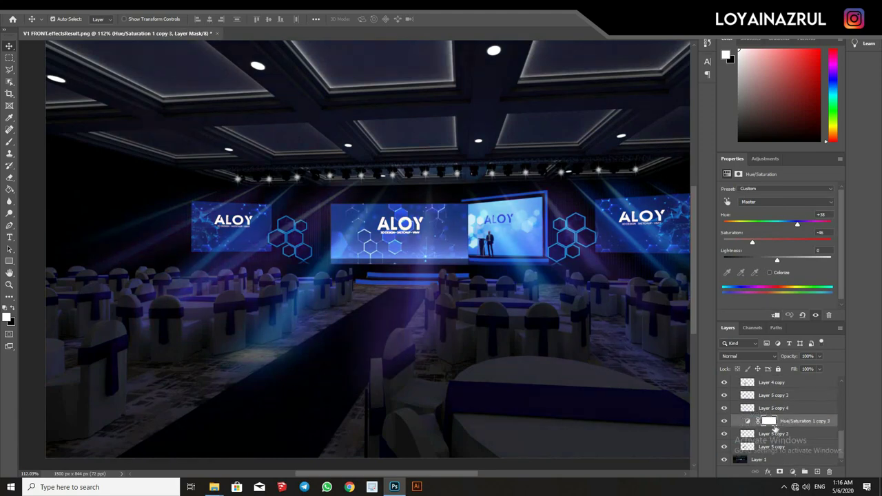
Review the Hue/Saturation 1 copy 3 settings in the layer stack
alt+scroll(449, 433, down, 3)
alt+scroll(448, 433, down, 3)
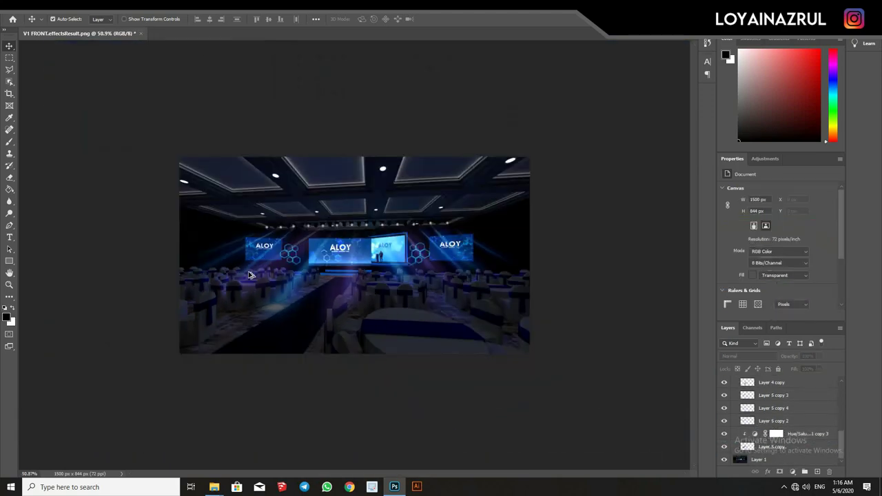
alt+scroll(234, 264, up, 5)
alt+scroll(235, 264, up, 1)
click(773, 395)
click(787, 434)
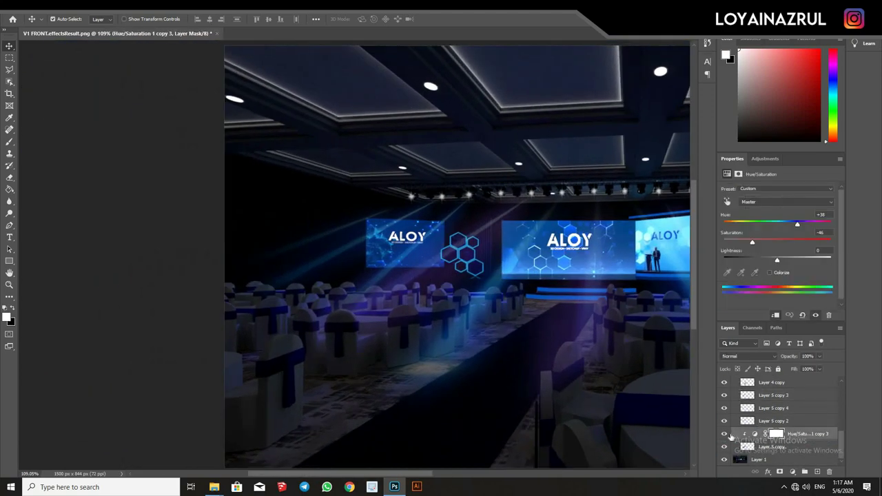
alt+scroll(571, 260, up, 2)
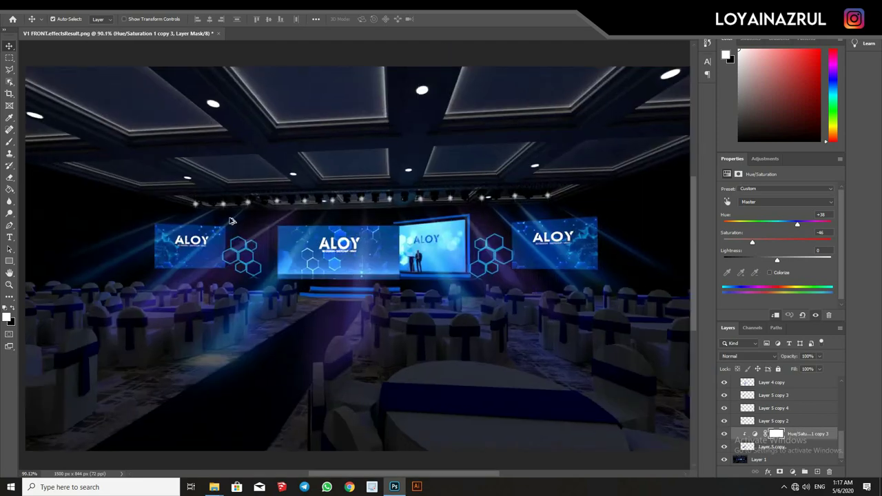
alt+scroll(414, 262, up, 2)
Duplicate the left beam layer and scale the copy down to about 188 × 194 px
drag(302, 259, 339, 256)
alt+scroll(339, 256, down, 2)
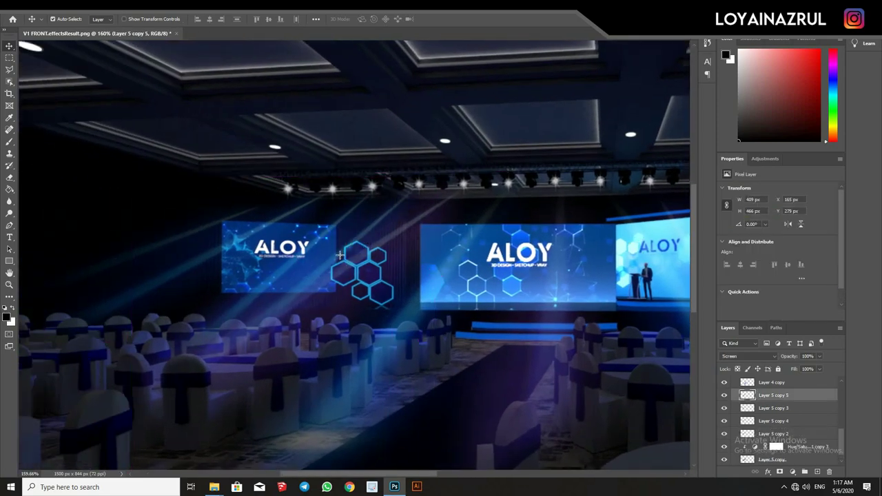
right_click(345, 254)
click(365, 335)
key(ctrl+t)
alt+scroll(150, 353, down, 1)
drag(105, 391, 176, 320)
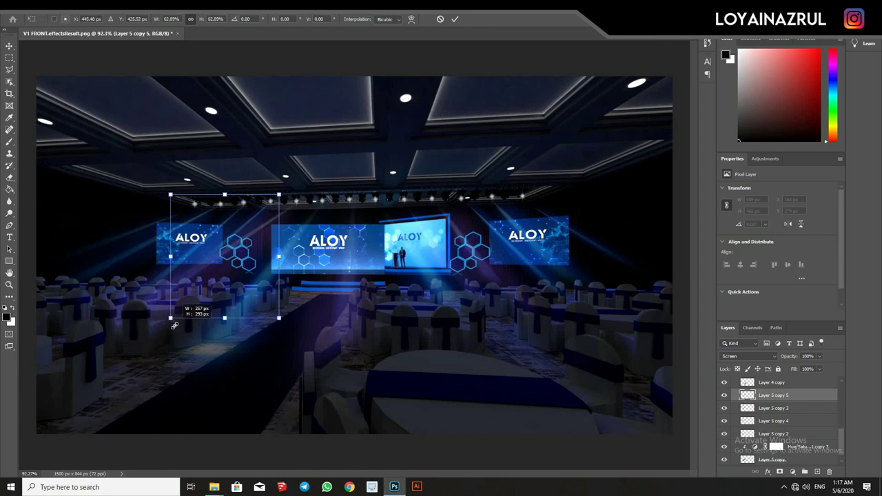
key(Return)
Rotate the new beam about -8.7° beside the left ALOY screen
alt+scroll(179, 323, up, 1)
alt+scroll(190, 287, up, 1)
right_click(273, 191)
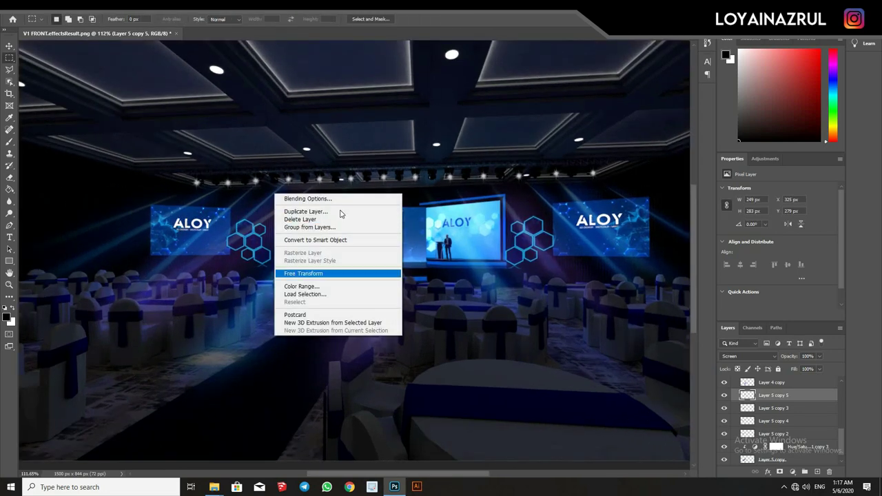
click(317, 274)
drag(317, 169, 262, 212)
key(Return)
key(e)
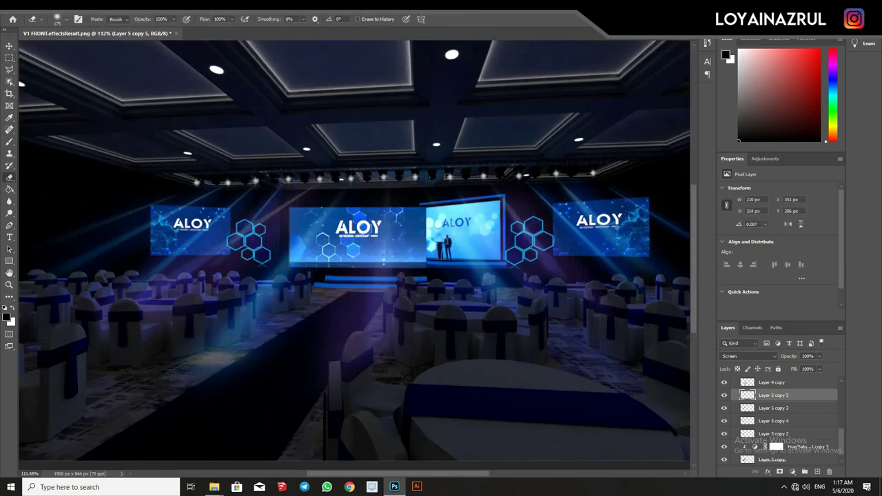
alt+scroll(288, 276, down, 4)
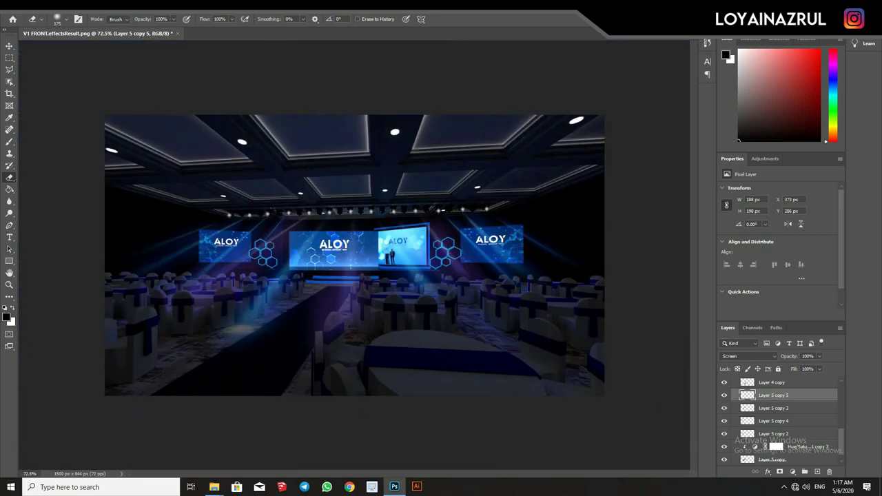
alt+scroll(354, 255, up, 2)
scroll(834, 382, up, 3)
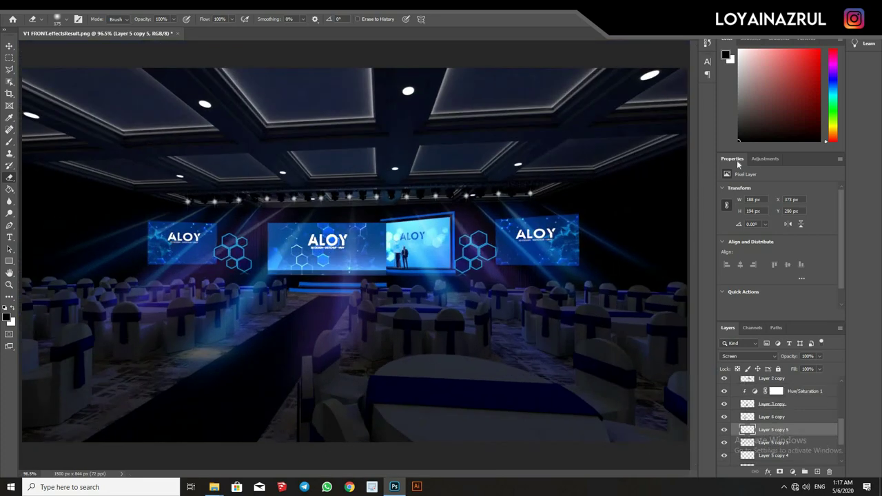
double_click(732, 159)
click(775, 264)
click(724, 290)
click(723, 290)
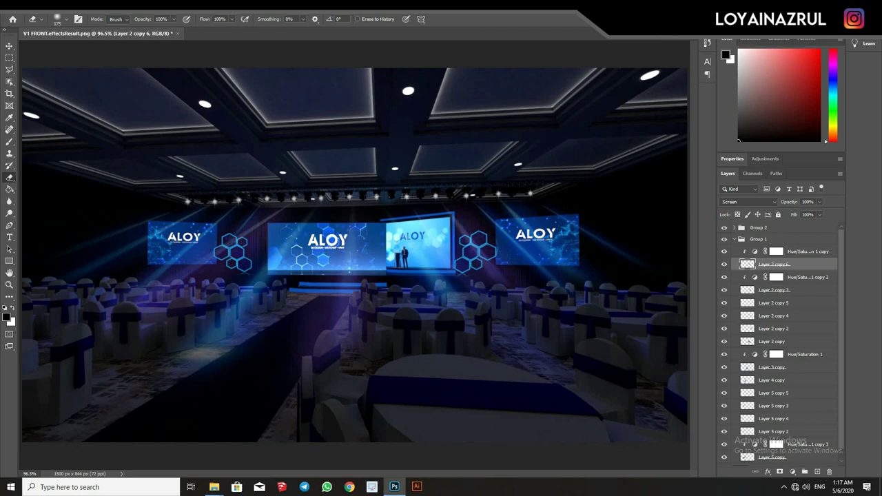
click(724, 264)
click(724, 264)
click(724, 264)
click(723, 265)
click(723, 290)
click(724, 290)
click(775, 291)
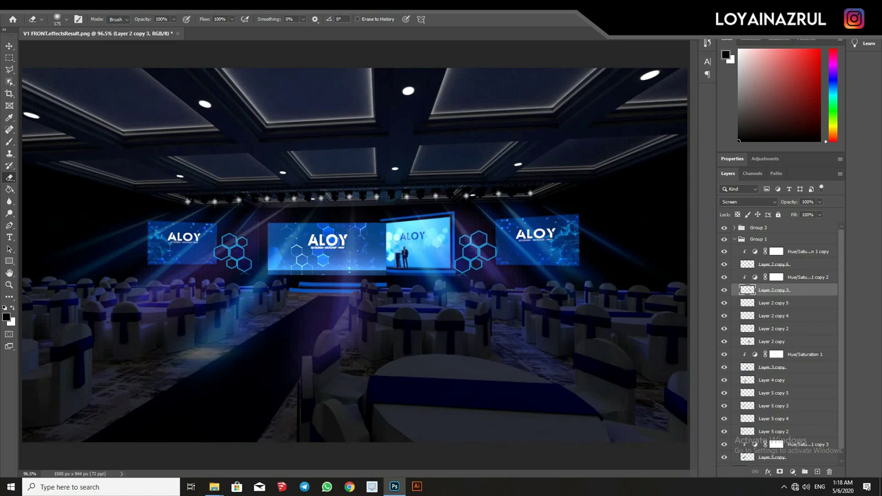
click(724, 316)
click(724, 316)
click(748, 316)
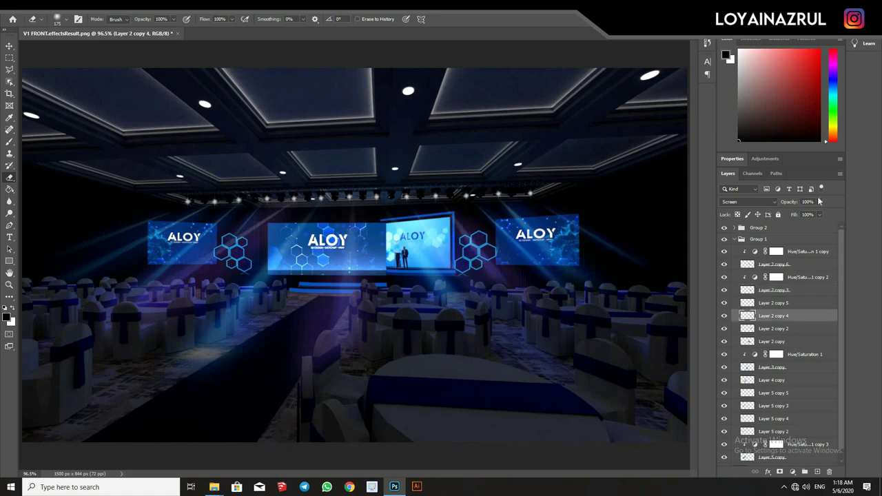
click(773, 329)
click(724, 328)
click(723, 328)
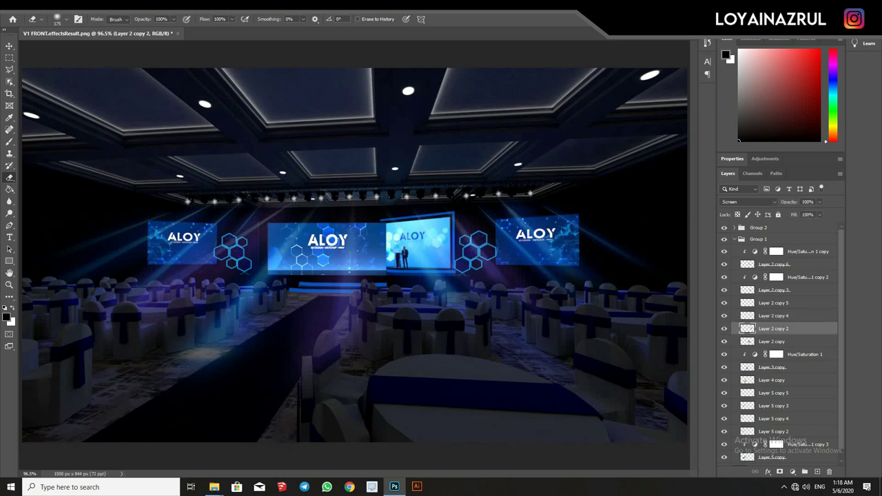
click(723, 355)
click(724, 354)
click(724, 367)
click(724, 367)
click(723, 380)
click(723, 383)
click(723, 392)
click(724, 393)
click(748, 393)
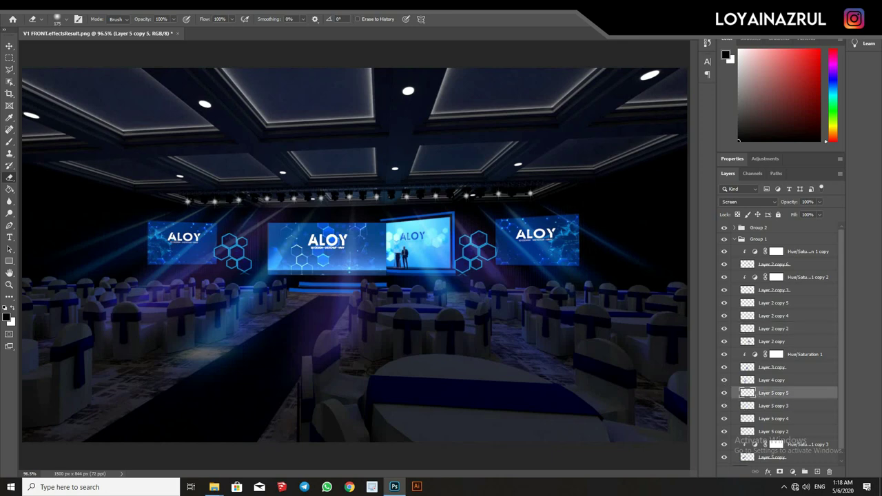
click(724, 406)
click(723, 406)
click(747, 406)
click(723, 418)
click(724, 419)
click(747, 418)
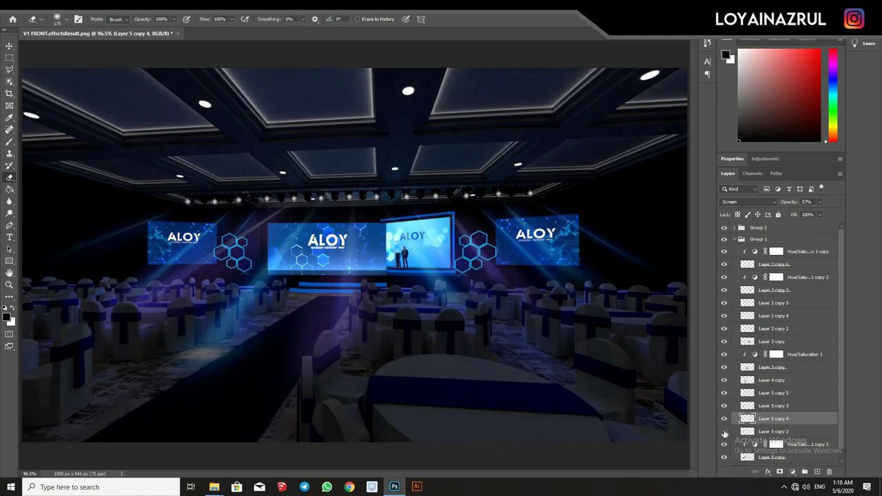
click(748, 431)
click(744, 456)
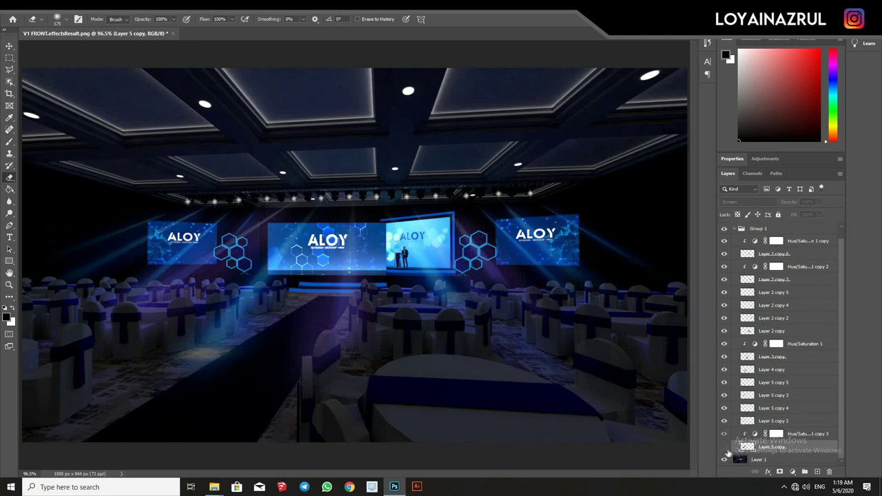
alt+scroll(292, 329, up, 2)
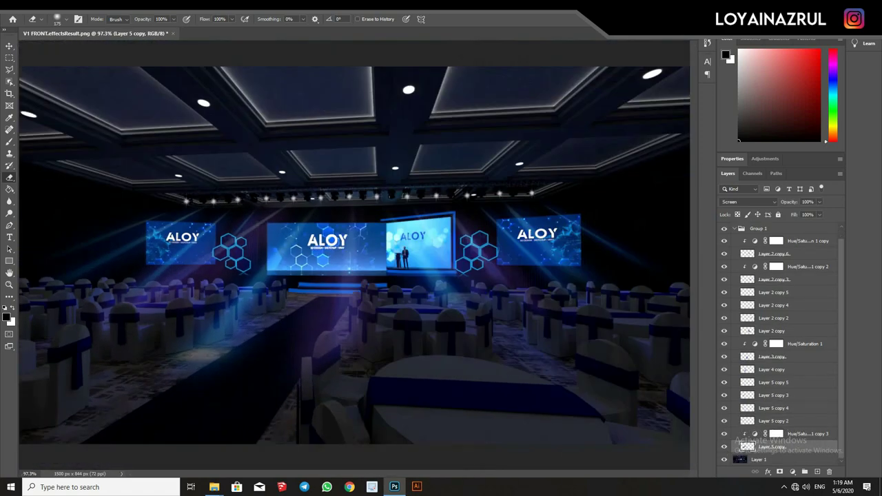
alt+scroll(292, 330, down, 3)
alt+scroll(292, 330, up, 1)
alt+scroll(161, 284, up, 3)
key(v)
click(561, 338)
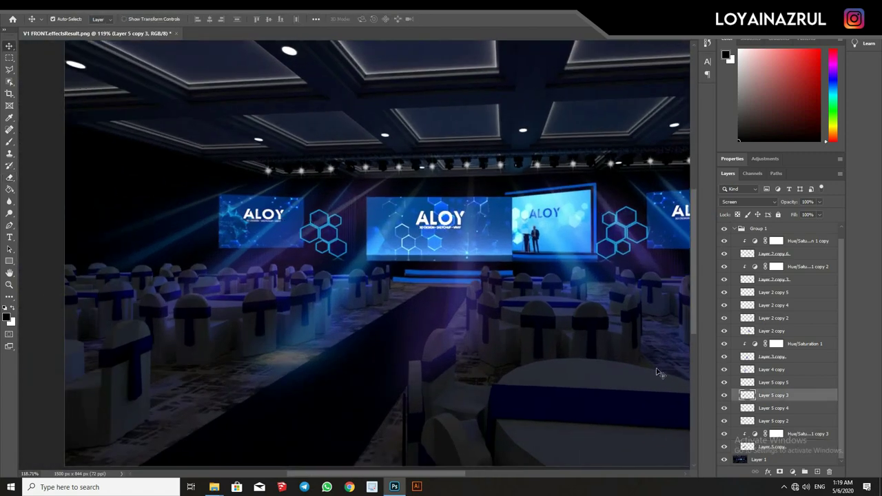
Duplicate Hue/Saturation 1 above the Layer 5 copy 3 and Layer 5 copy 4 beams
click(806, 345)
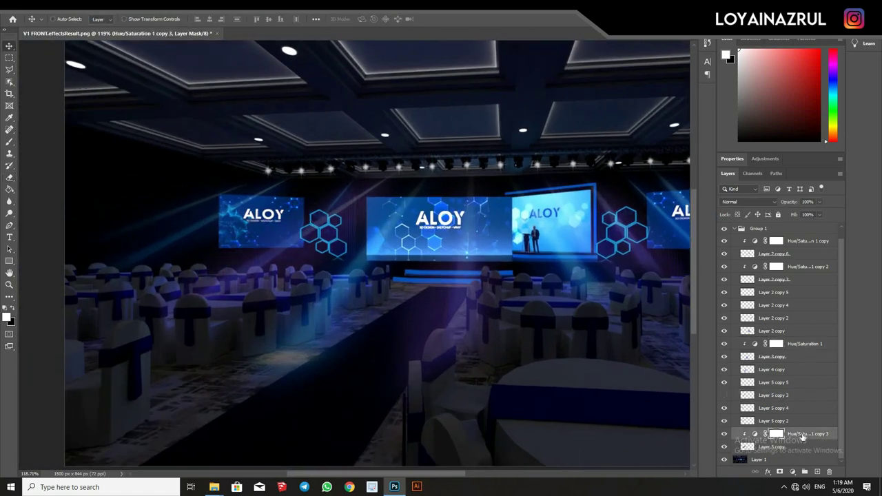
alt+drag(785, 436, 758, 399)
alt+scroll(246, 280, down, 1)
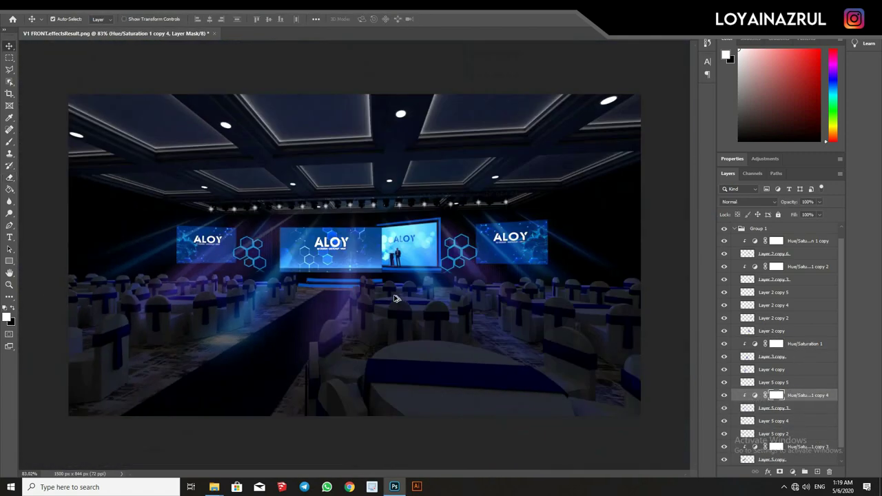
alt+scroll(246, 279, down, 2)
alt+scroll(246, 279, up, 3)
alt+scroll(368, 271, down, 1)
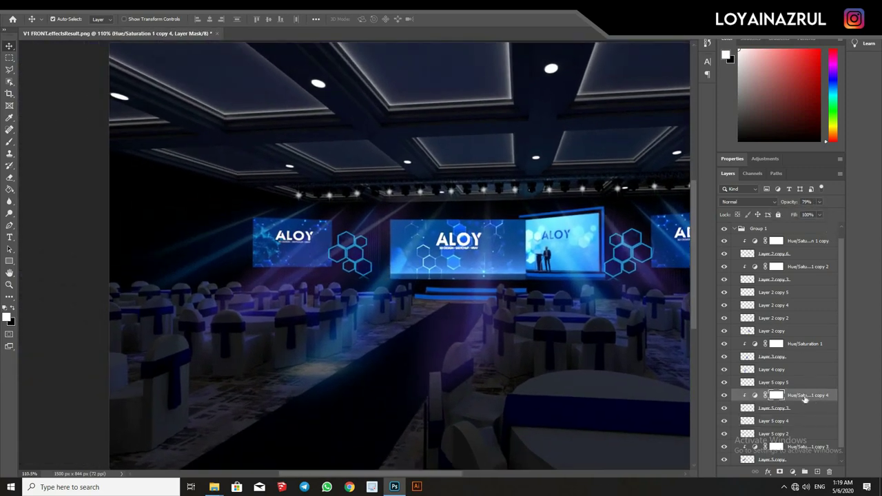
alt+drag(756, 395, 758, 423)
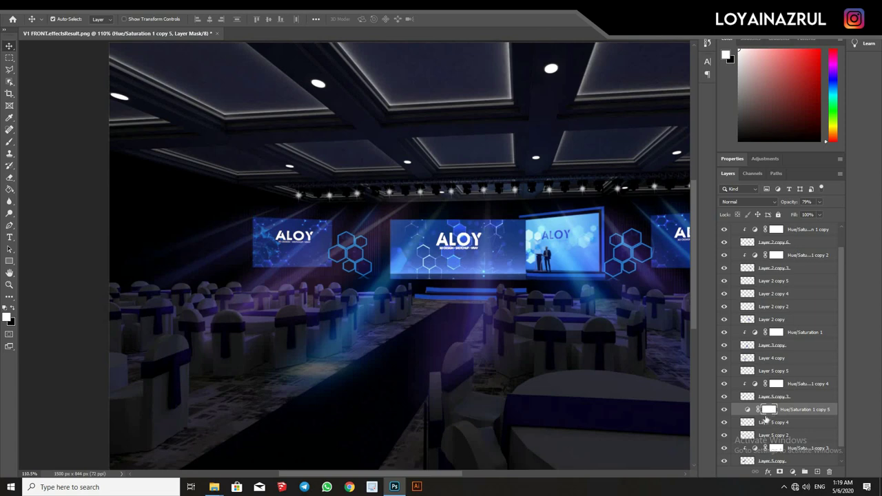
alt+scroll(455, 279, down, 3)
alt+scroll(231, 304, up, 3)
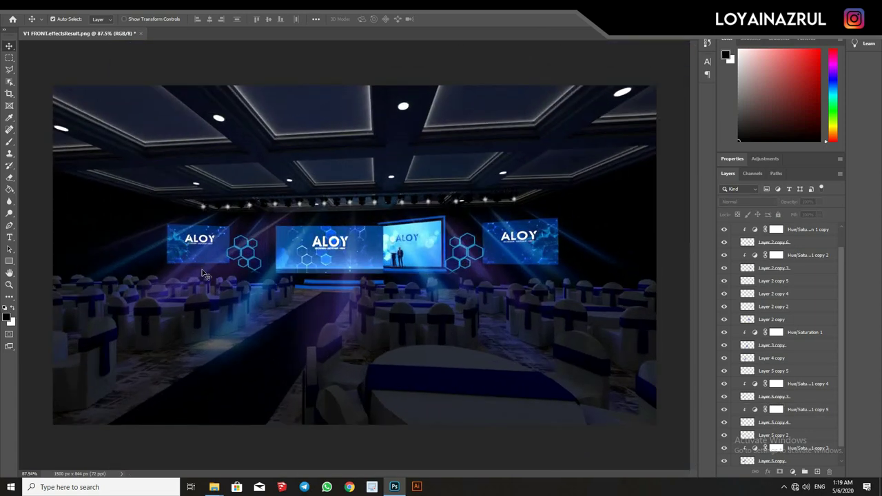
alt+scroll(204, 274, up, 1)
Clip a purple Hue/Saturation copy to the Layer 2 copy 5 beam
click(770, 396)
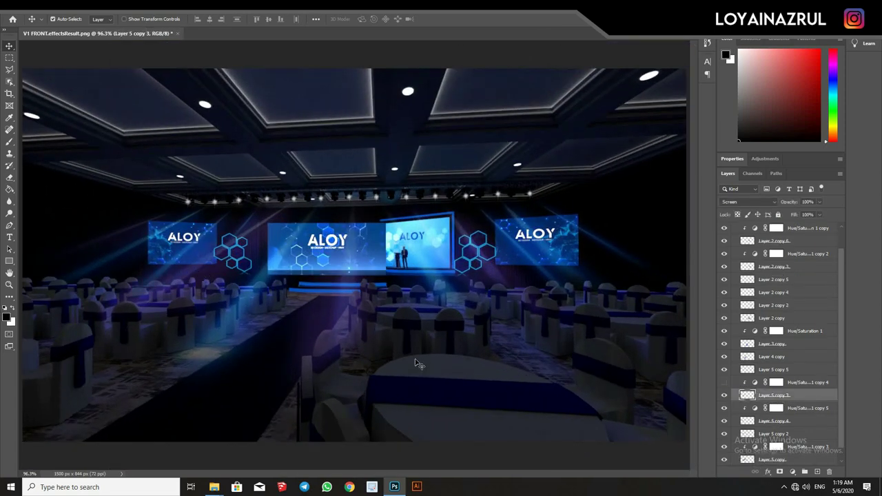
alt+scroll(457, 300, up, 2)
click(434, 212)
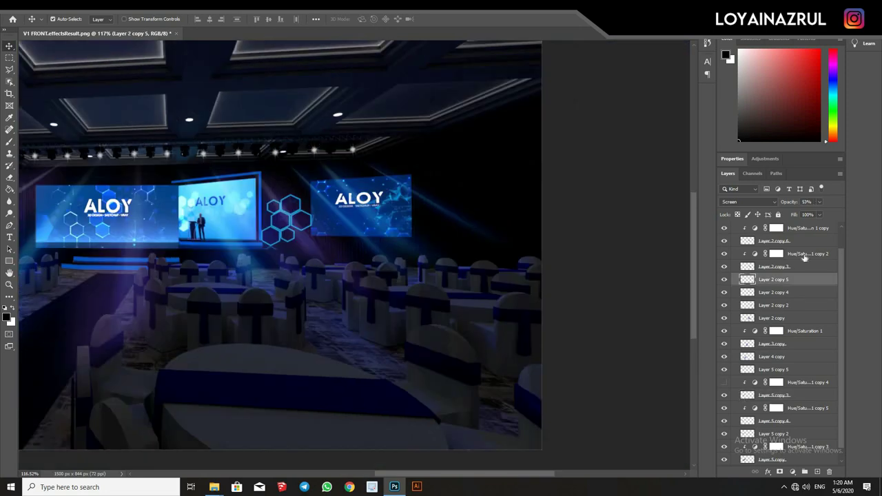
alt+drag(804, 255, 779, 294)
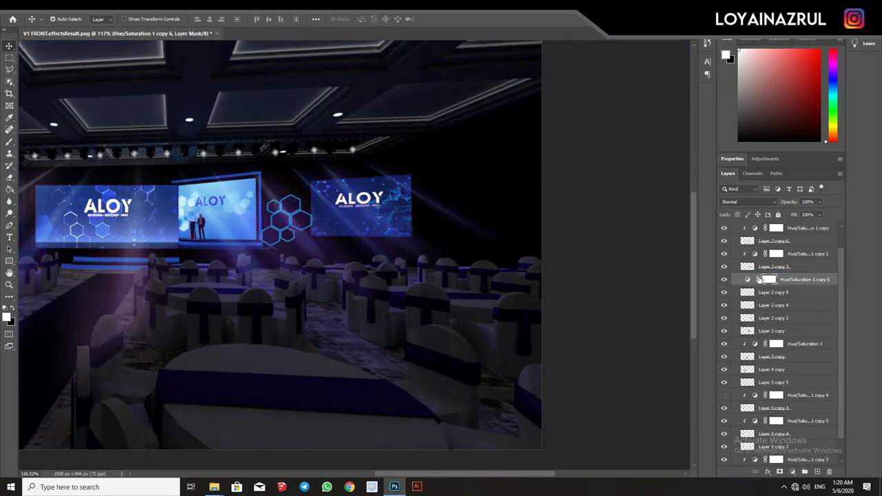
click(724, 279)
alt+click(775, 286)
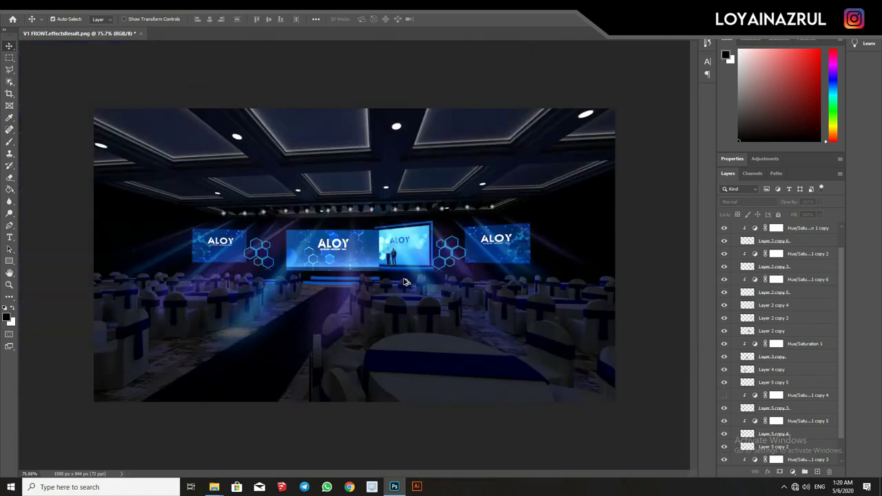
Save the render as V1 FRONT.effectsResult.psd in the NEW VIEW folder
key(ctrl+shift+s)
key(Return)
key(ctrl+shift+s)
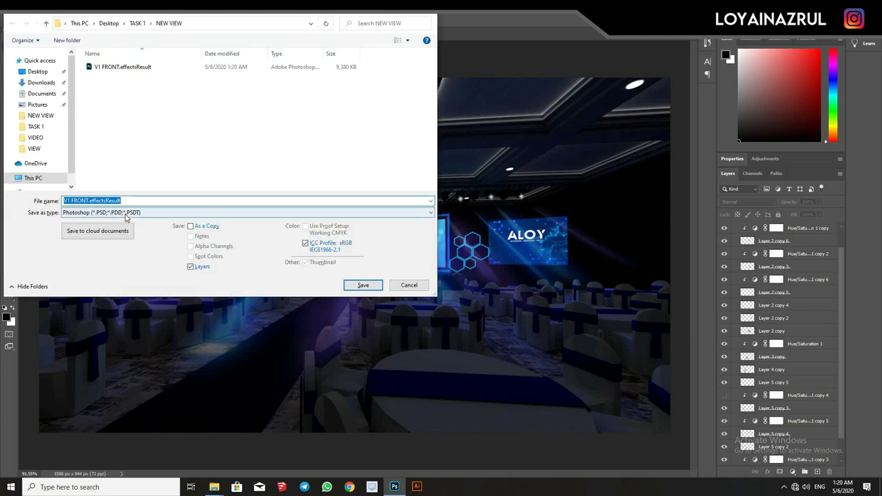
click(126, 213)
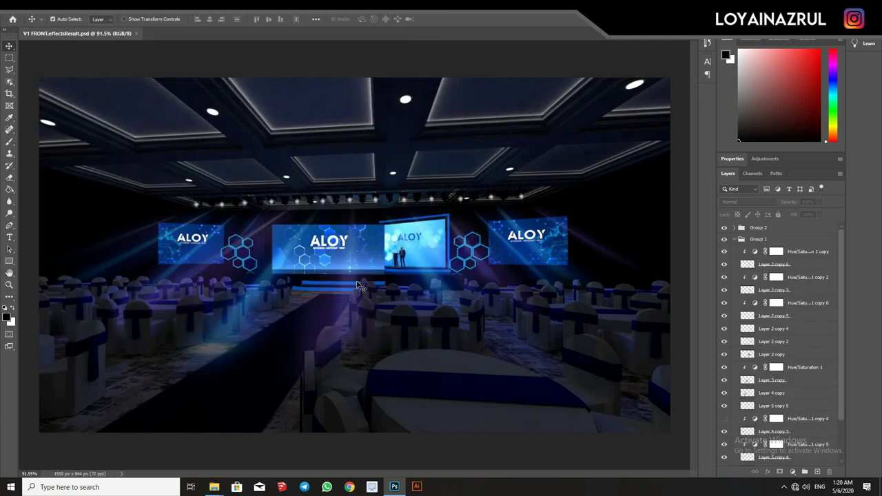
Erase part of the Layer 4 copy beam over the floor
click(222, 343)
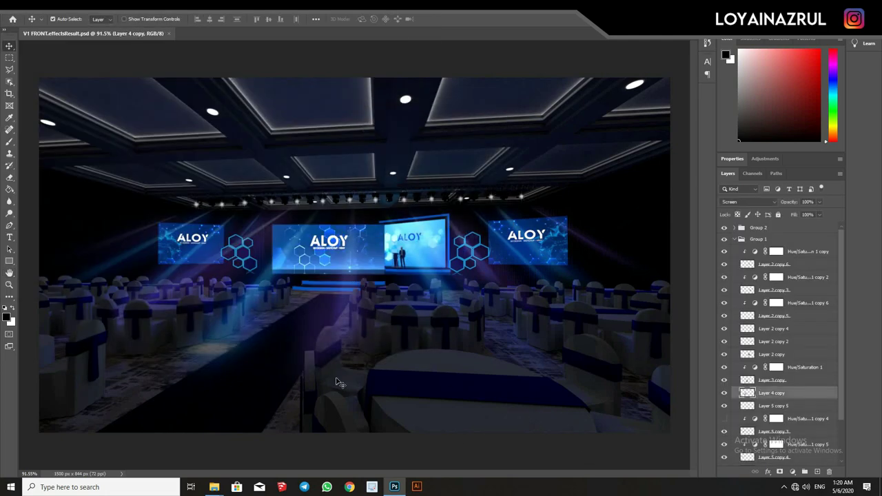
key(b)
drag(193, 337, 235, 355)
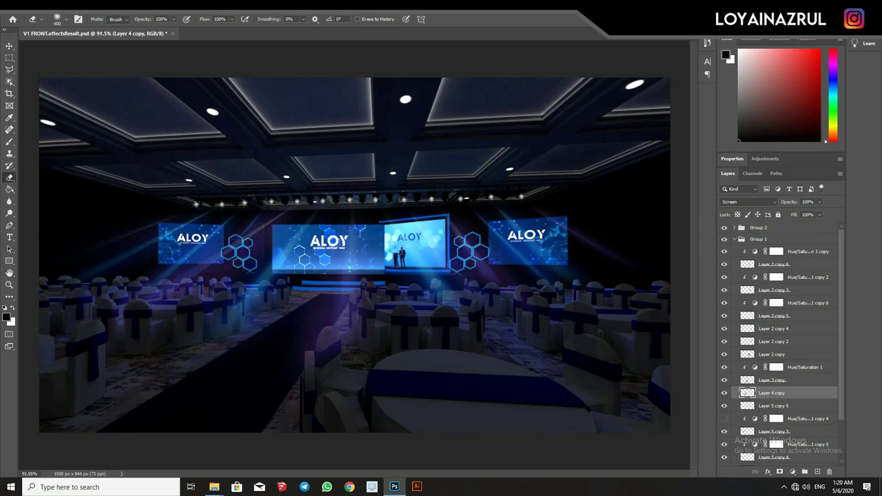
key(ctrl+minus)
key(ctrl+0)
Save a JPEG copy, replacing the existing JPEG file
key(ctrl+shift+s)
click(103, 212)
click(87, 283)
click(360, 285)
click(457, 242)
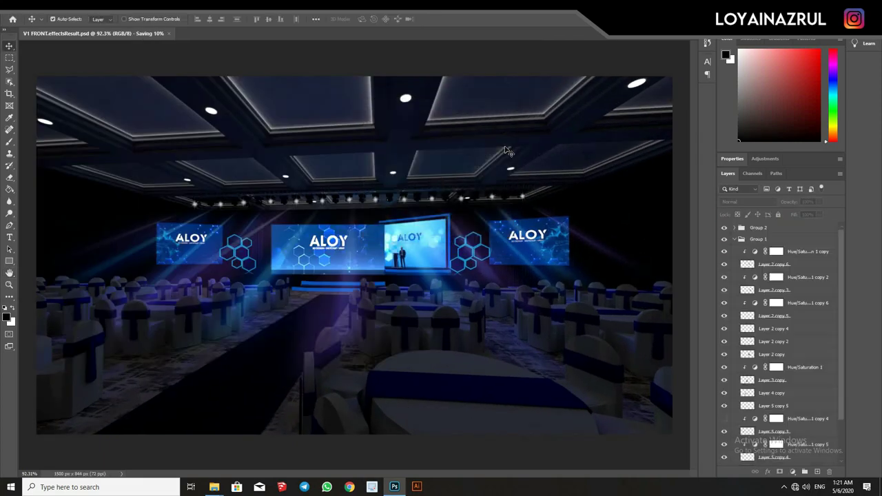